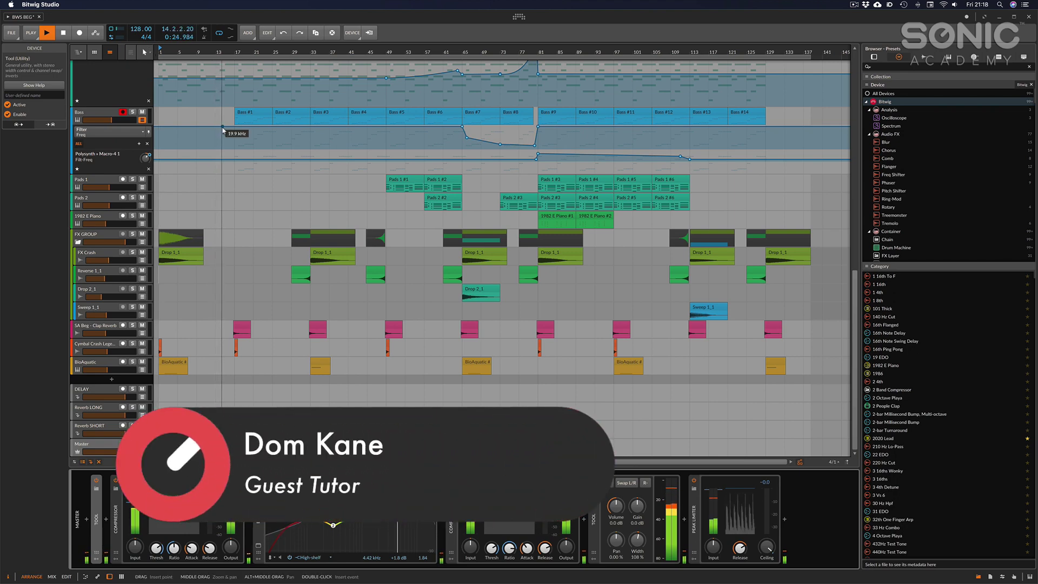
Inspect the device chains of the DRUM GROUP track and the Hats track
{"action": "scroll", "coordinate": [223, 130], "scroll_direction": "up", "scroll_amount": 10}
{"action": "scroll", "coordinate": [223, 130], "scroll_direction": "up", "scroll_amount": 10}
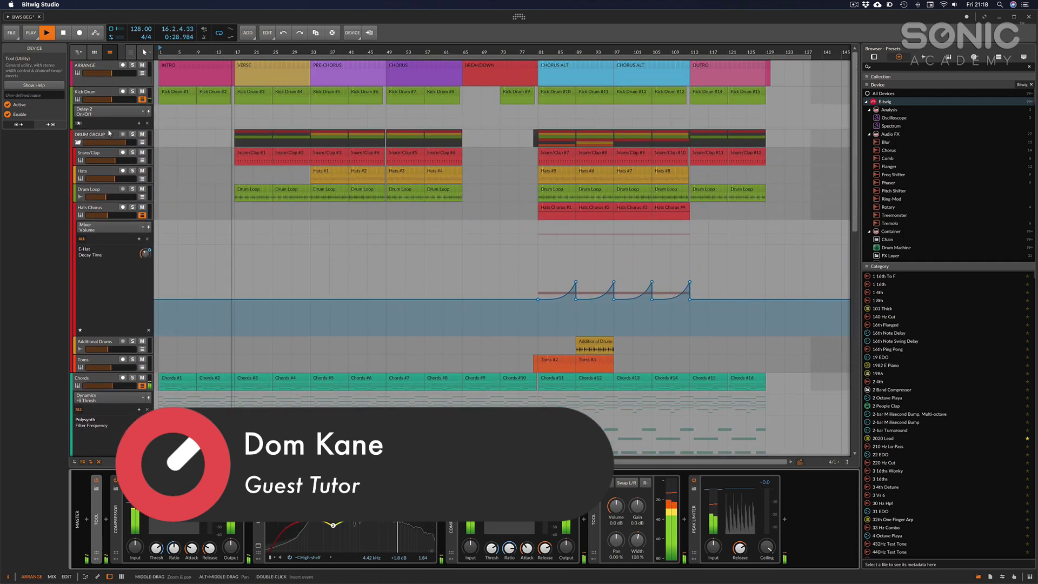
{"action": "left_click", "coordinate": [100, 137]}
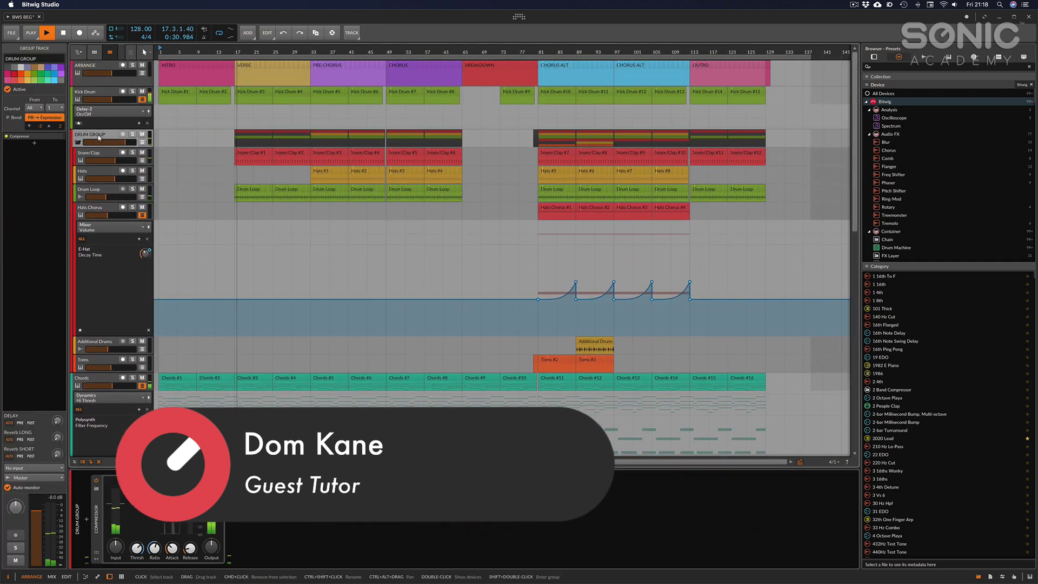
{"action": "left_click", "coordinate": [106, 174]}
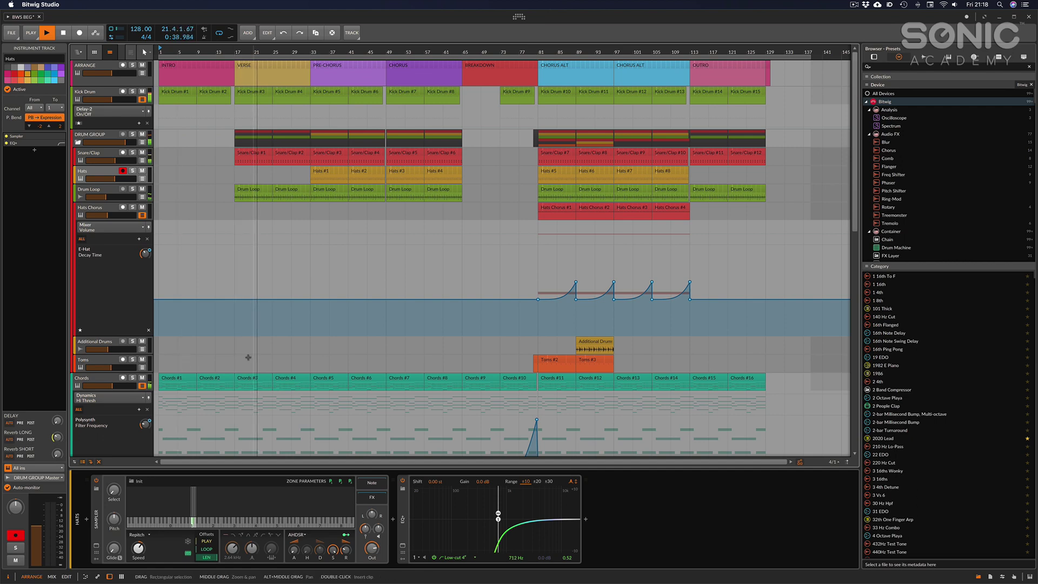
Select the Chords #3 clip and examine the Chords track's EQ+ curve in the expanded device view, then close that view
{"action": "scroll", "coordinate": [247, 356], "scroll_direction": "down", "scroll_amount": 5}
{"action": "left_click", "coordinate": [265, 263]}
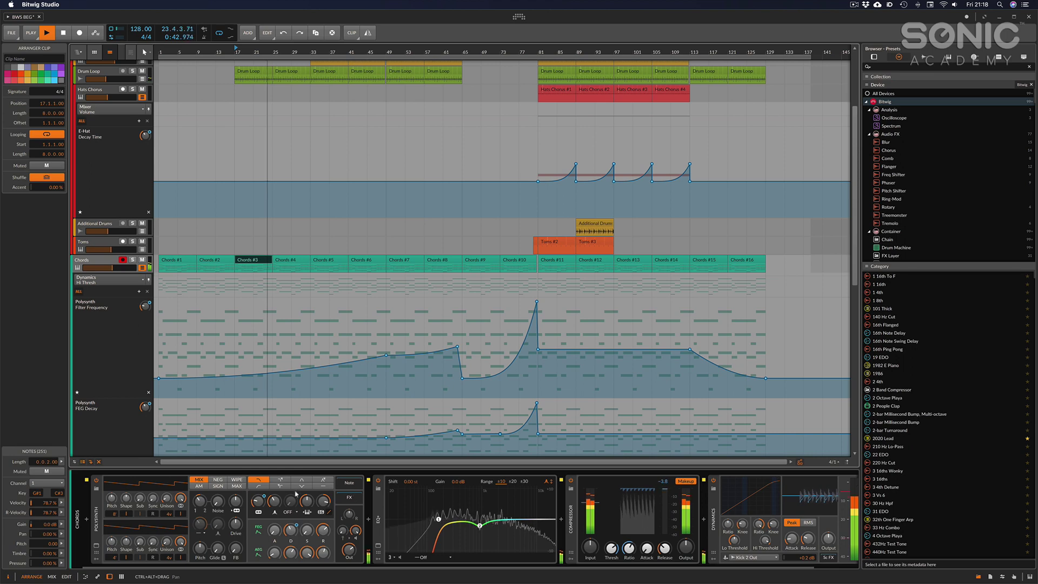
{"action": "scroll", "coordinate": [458, 532], "scroll_direction": "right", "scroll_amount": 3}
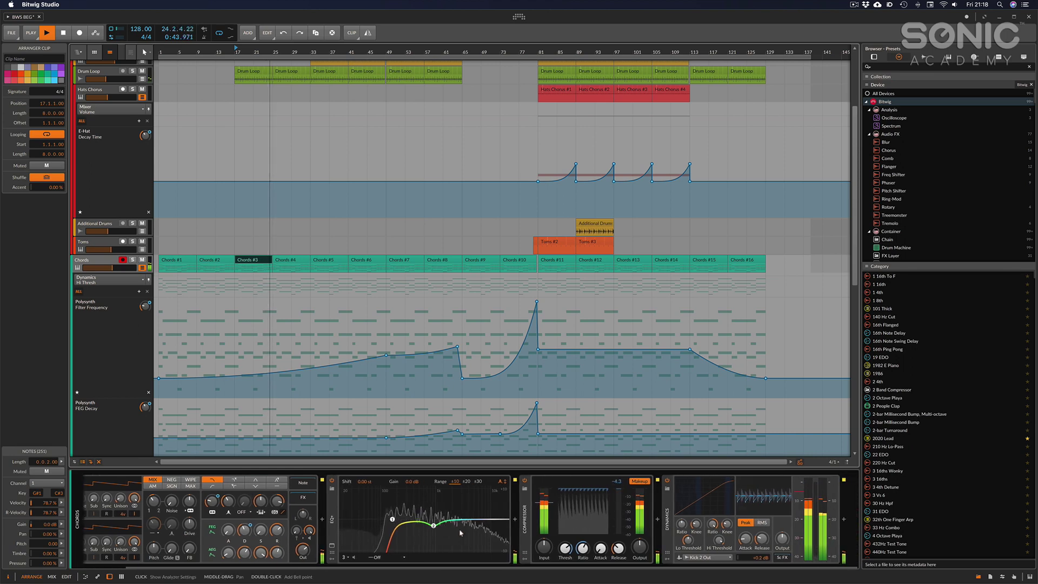
{"action": "left_click", "coordinate": [331, 546]}
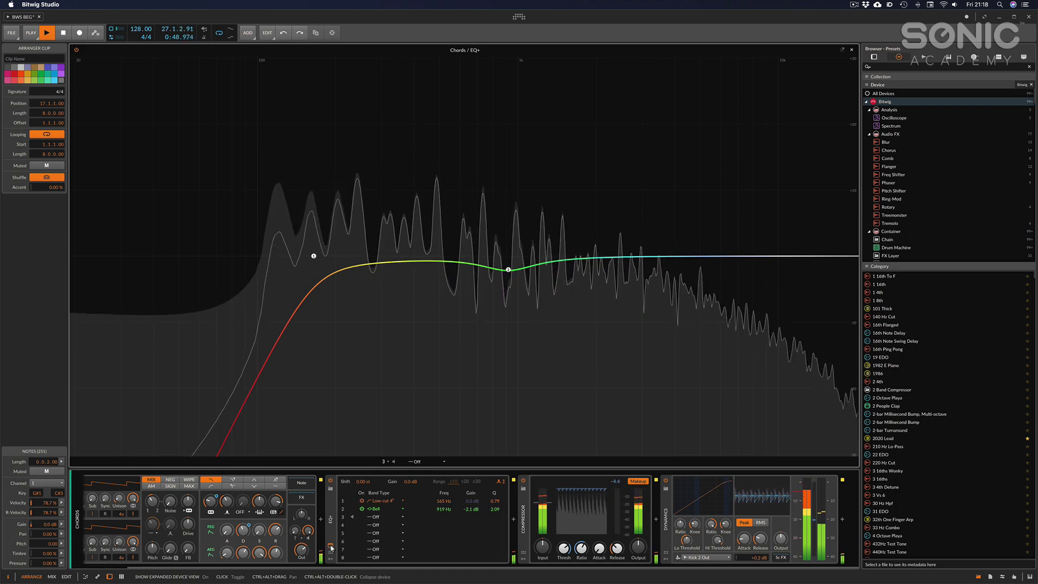
{"action": "left_click", "coordinate": [332, 546]}
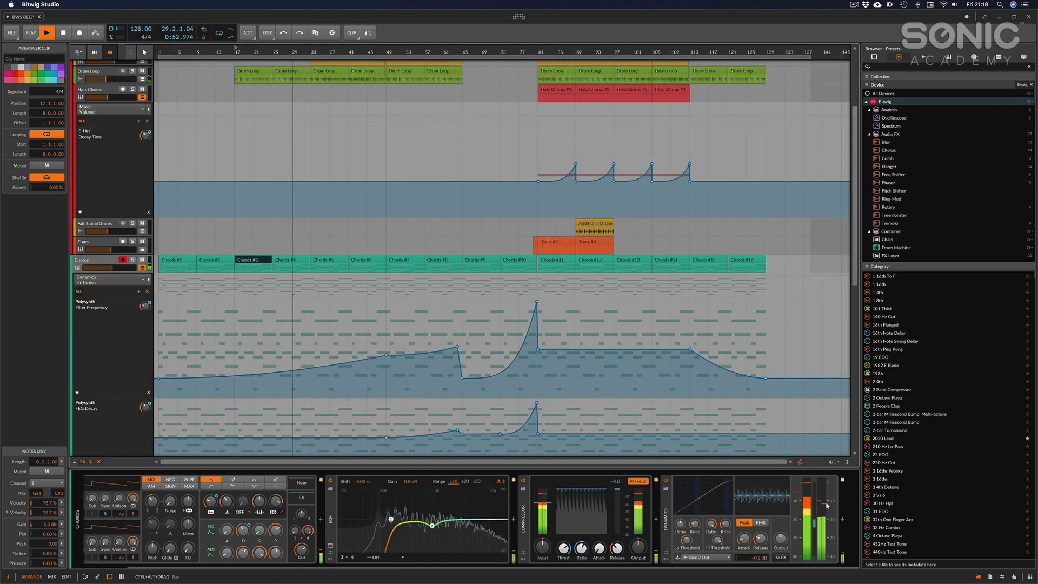
Select the Bass #2 clip and examine the Bass track's EQ+ curve in the expanded device view, then close that view
{"action": "scroll", "coordinate": [277, 337], "scroll_direction": "down", "scroll_amount": 10}
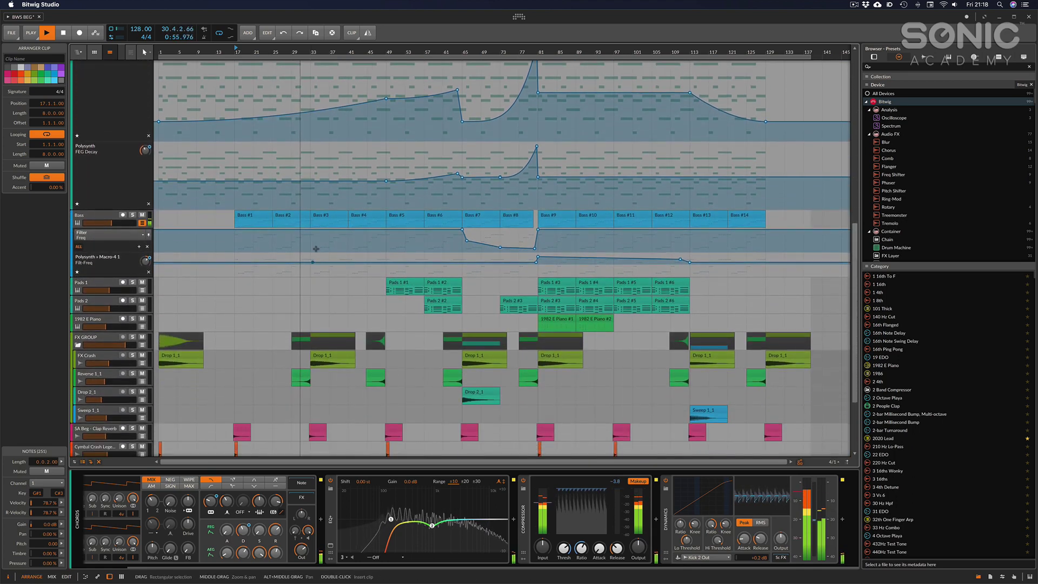
{"action": "left_click", "coordinate": [302, 215]}
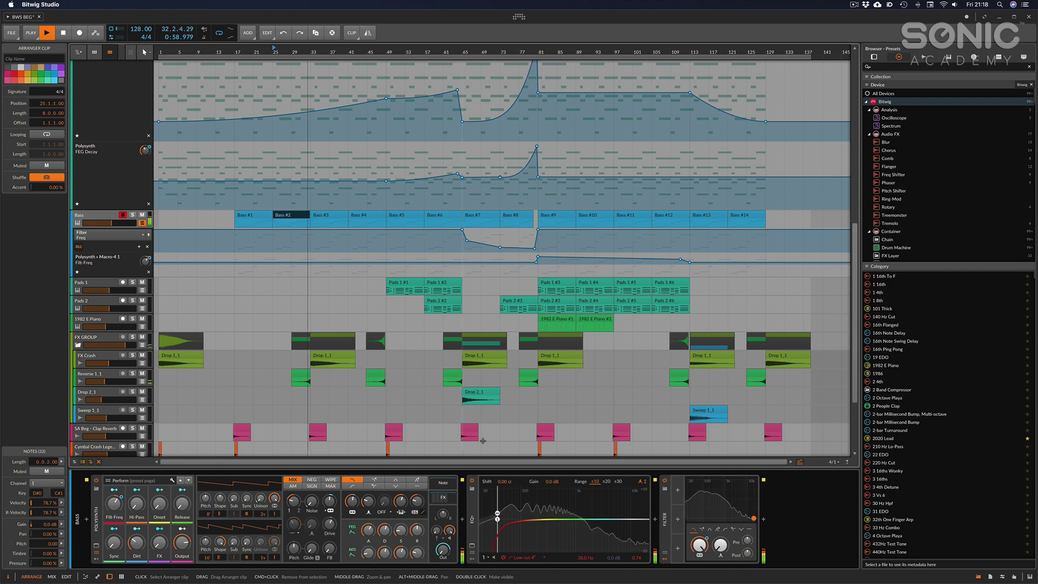
{"action": "left_click", "coordinate": [472, 547]}
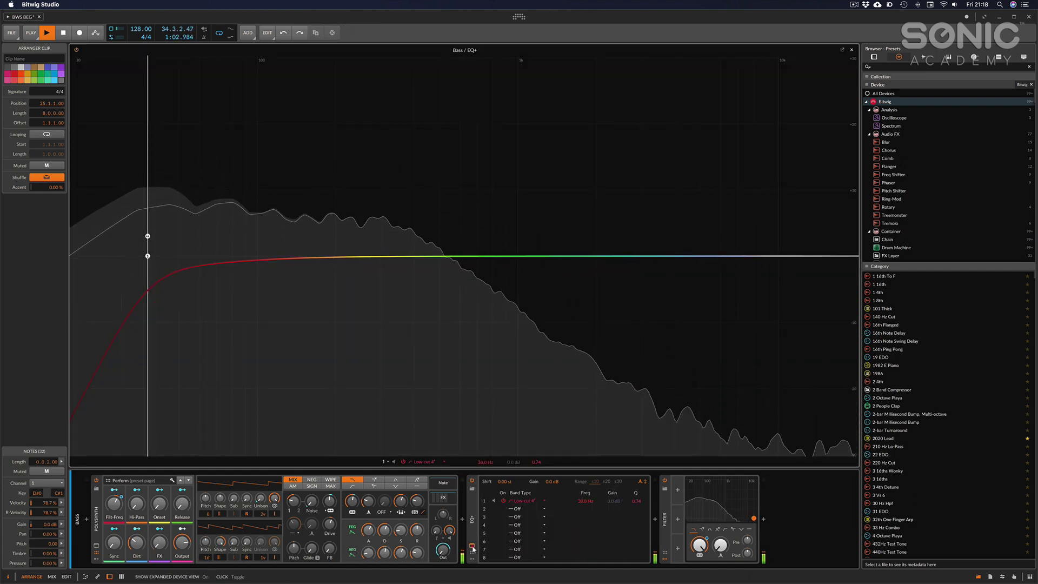
{"action": "left_click", "coordinate": [472, 547]}
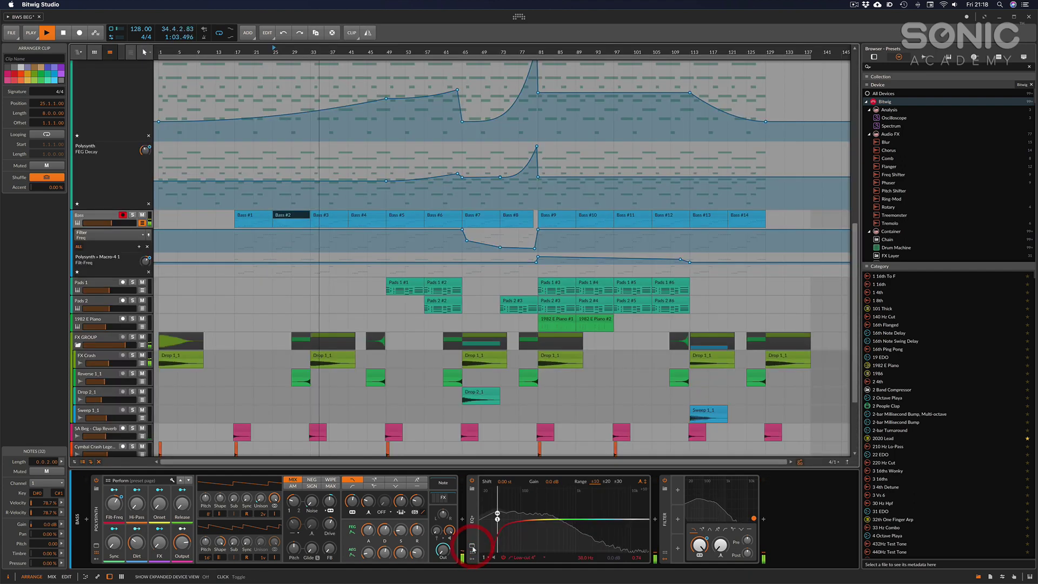
Inspect the Pads 1 devices and examine the Pads 2 Poly Grid patch in the expanded device view before closing it
{"action": "left_click", "coordinate": [392, 291]}
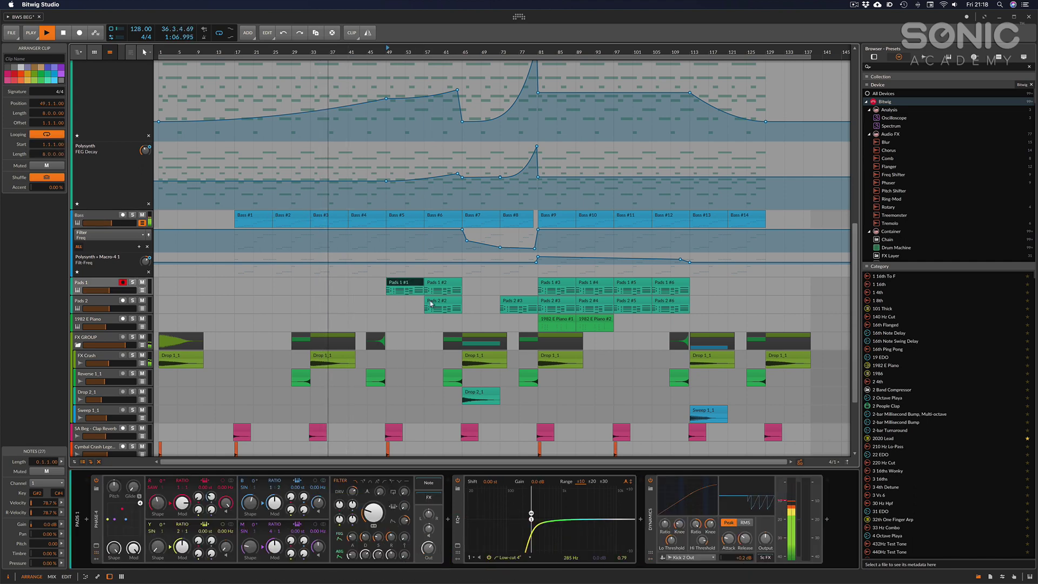
{"action": "left_click", "coordinate": [432, 304]}
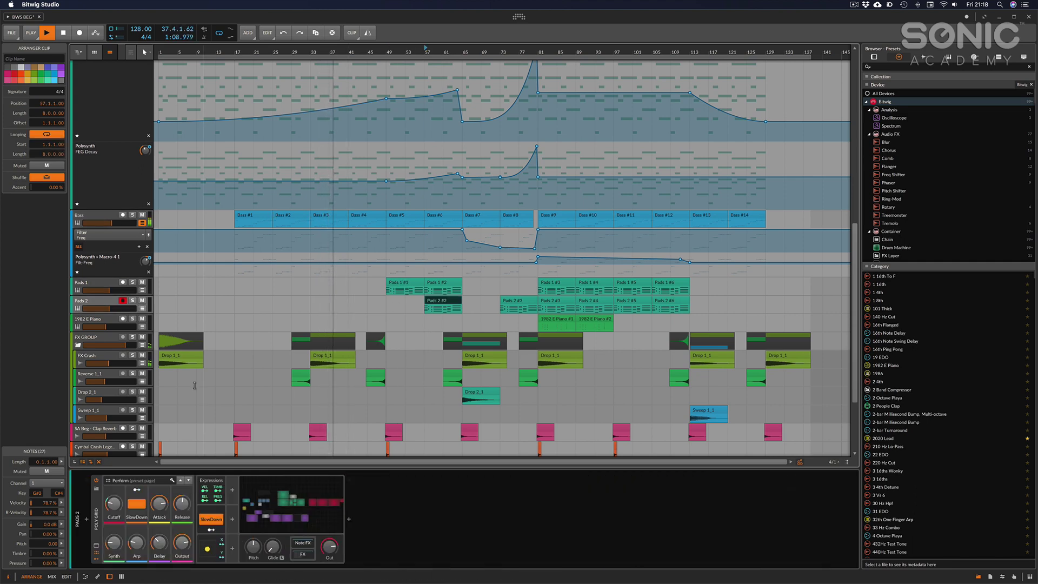
{"action": "left_click", "coordinate": [95, 548]}
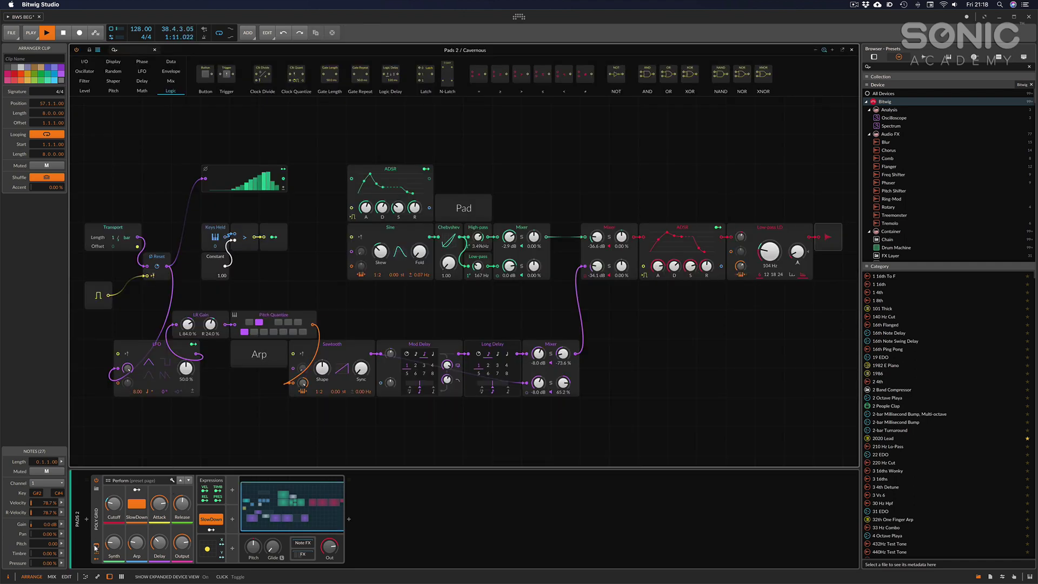
{"action": "scroll", "coordinate": [270, 376], "scroll_direction": "left", "scroll_amount": 5}
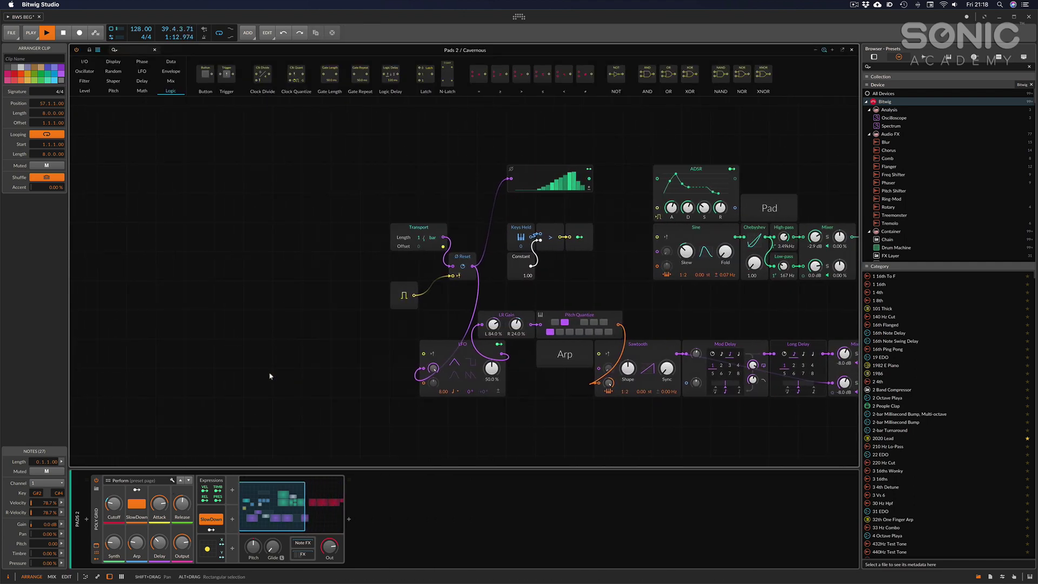
{"action": "scroll", "coordinate": [270, 376], "scroll_direction": "right", "scroll_amount": 5}
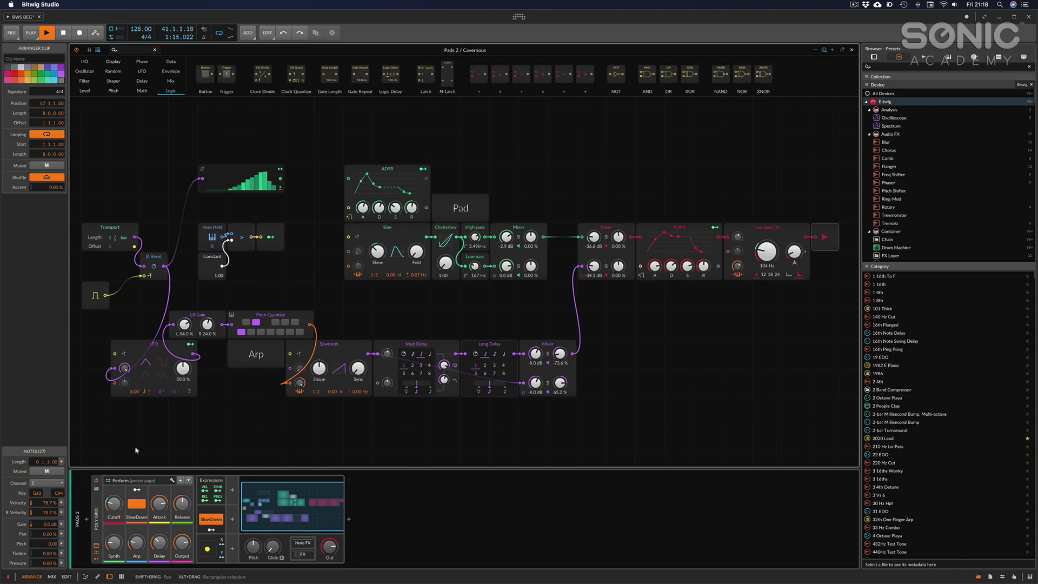
{"action": "left_click", "coordinate": [96, 547]}
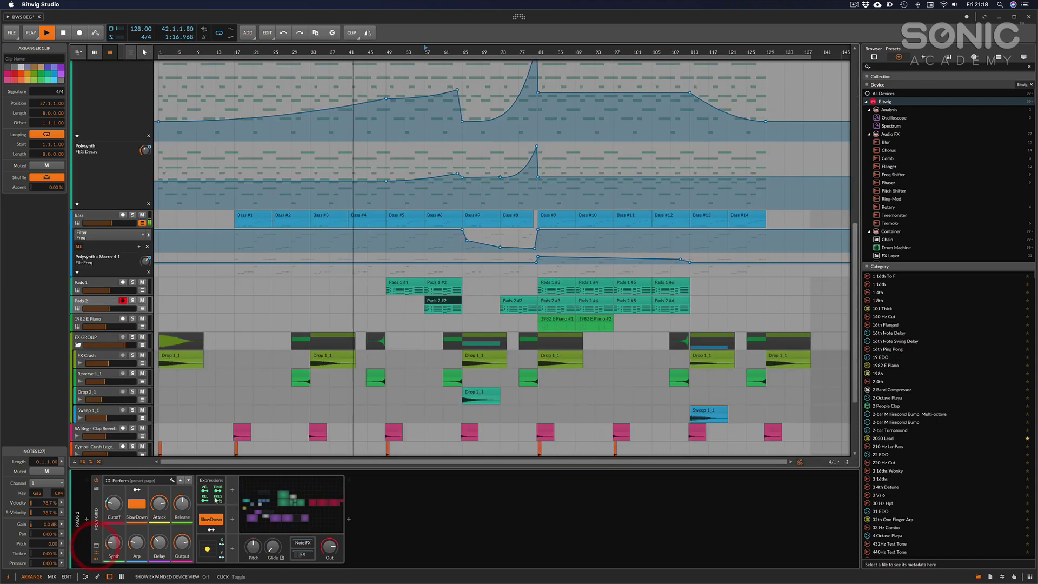
Inspect the device chains of the FX GROUP and BioAquatic tracks
{"action": "scroll", "coordinate": [387, 368], "scroll_direction": "down", "scroll_amount": 3}
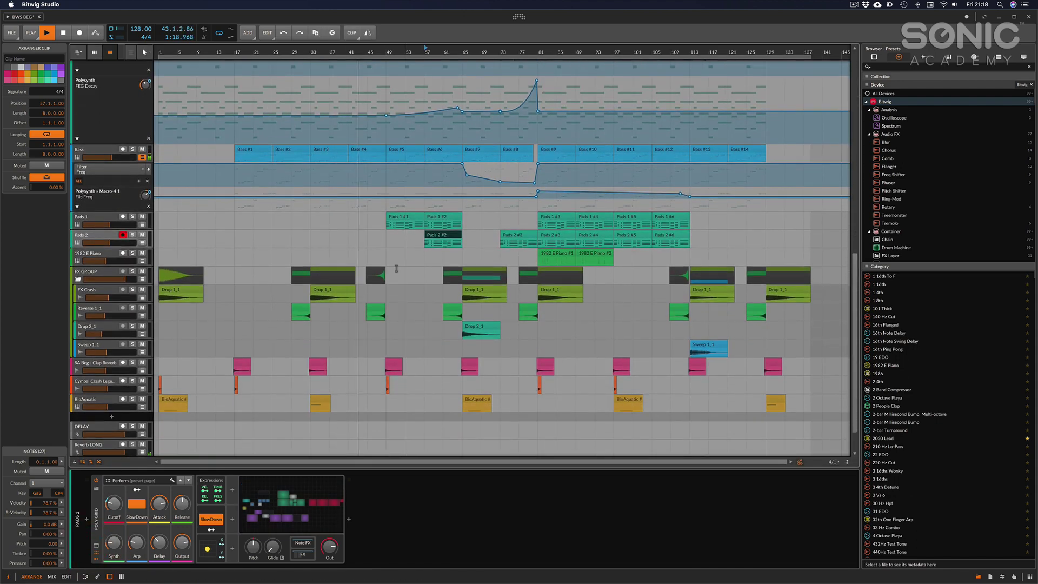
{"action": "left_click", "coordinate": [375, 275]}
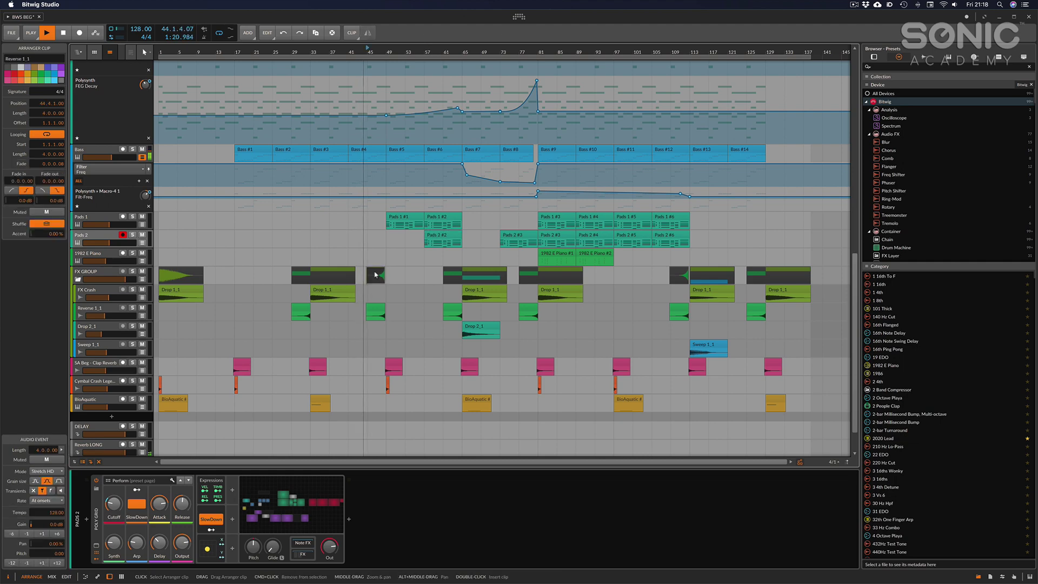
{"action": "scroll", "coordinate": [114, 251], "scroll_direction": "down", "scroll_amount": 2}
{"action": "left_click", "coordinate": [105, 238]}
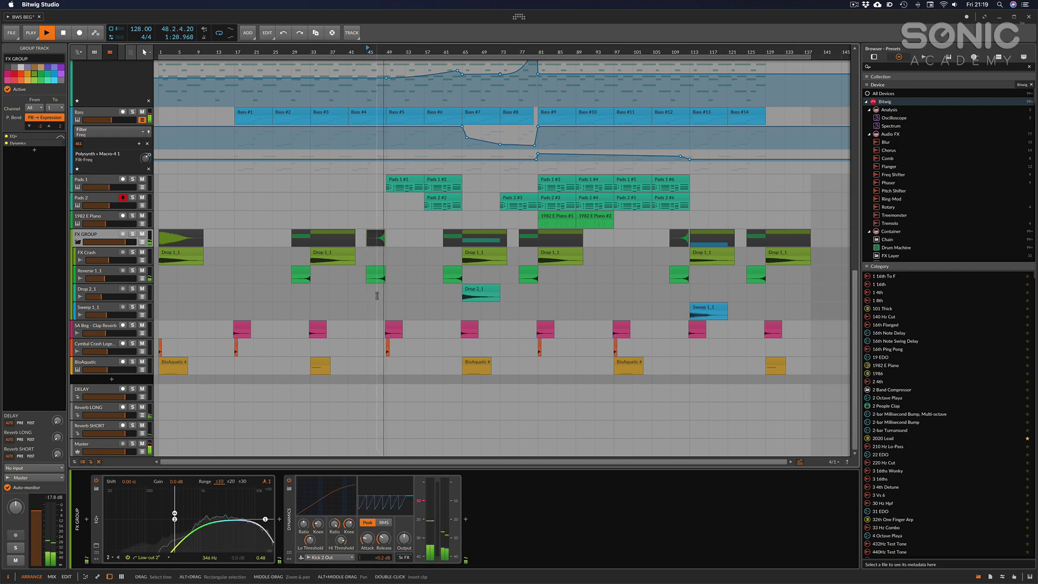
{"action": "left_click", "coordinate": [96, 365]}
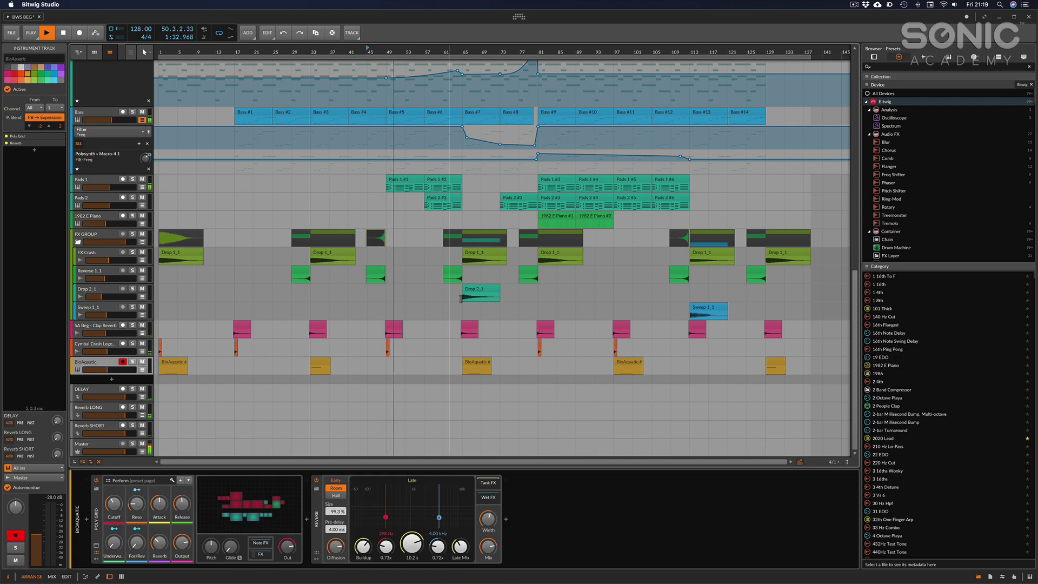
Select the first 1982 E Piano clip and examine its track's Poly Grid patch in the expanded device view, then close it
{"action": "scroll", "coordinate": [460, 298], "scroll_direction": "up", "scroll_amount": 1}
{"action": "scroll", "coordinate": [460, 298], "scroll_direction": "right", "scroll_amount": 3}
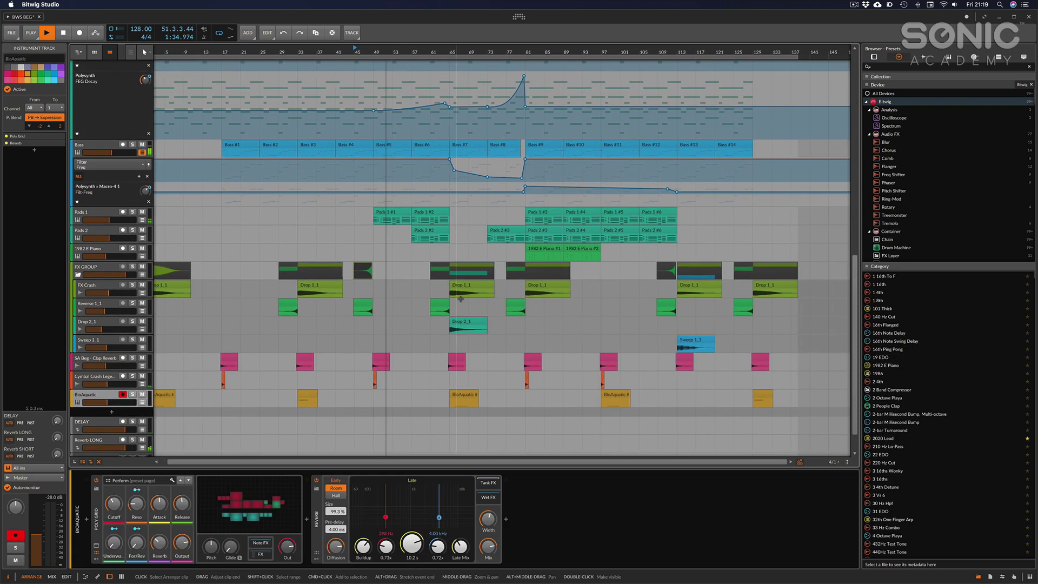
{"action": "scroll", "coordinate": [460, 299], "scroll_direction": "up", "scroll_amount": 4}
{"action": "scroll", "coordinate": [461, 301], "scroll_direction": "up", "scroll_amount": 1}
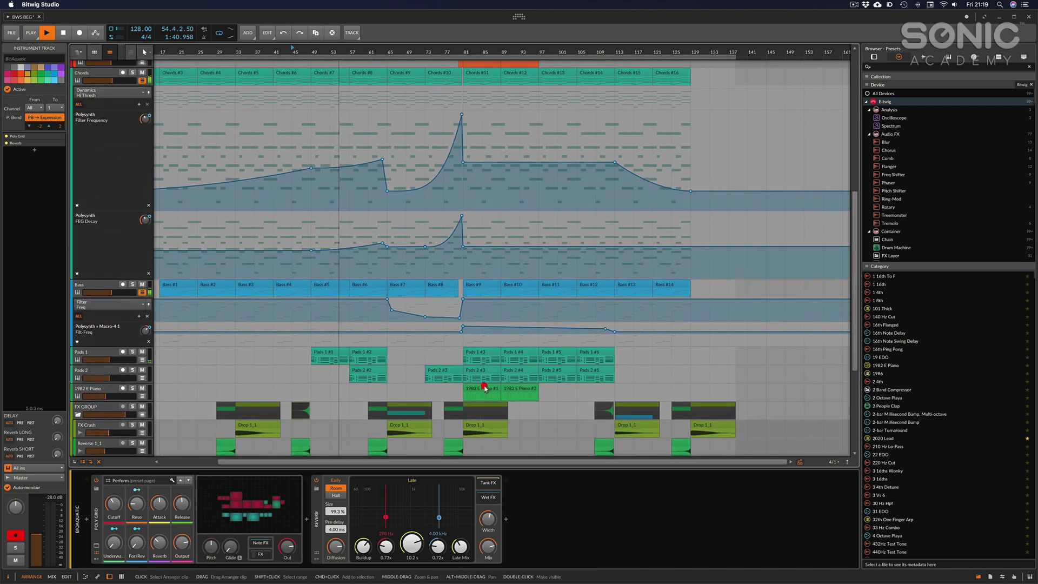
{"action": "left_click", "coordinate": [485, 388]}
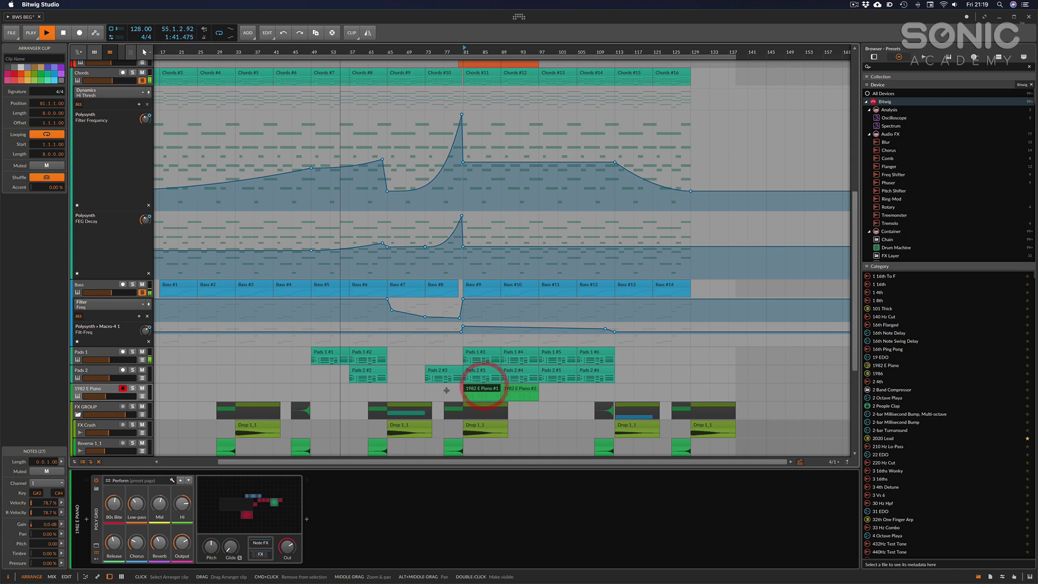
{"action": "left_click", "coordinate": [97, 545]}
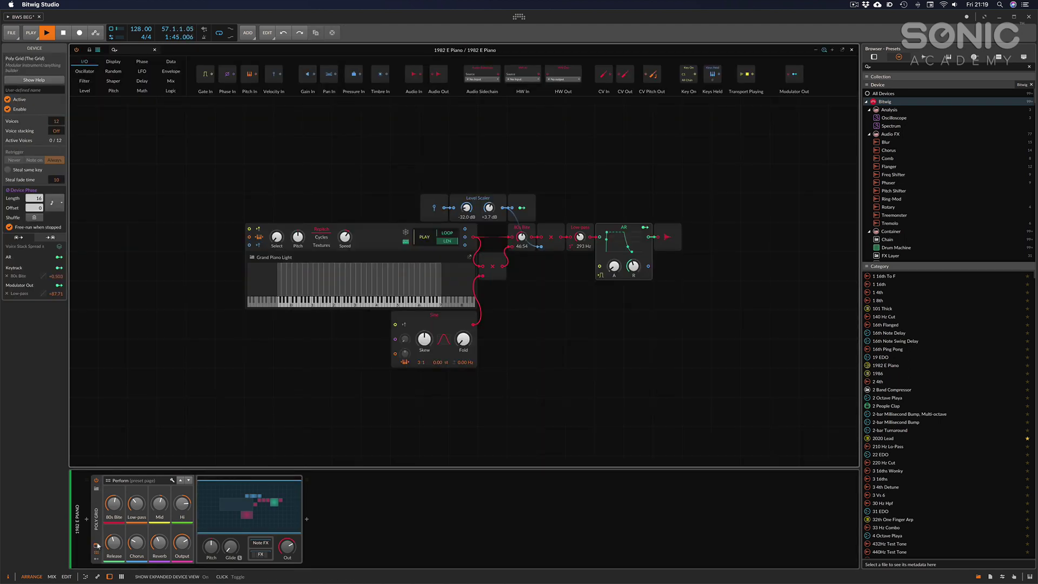
{"action": "left_click", "coordinate": [97, 545]}
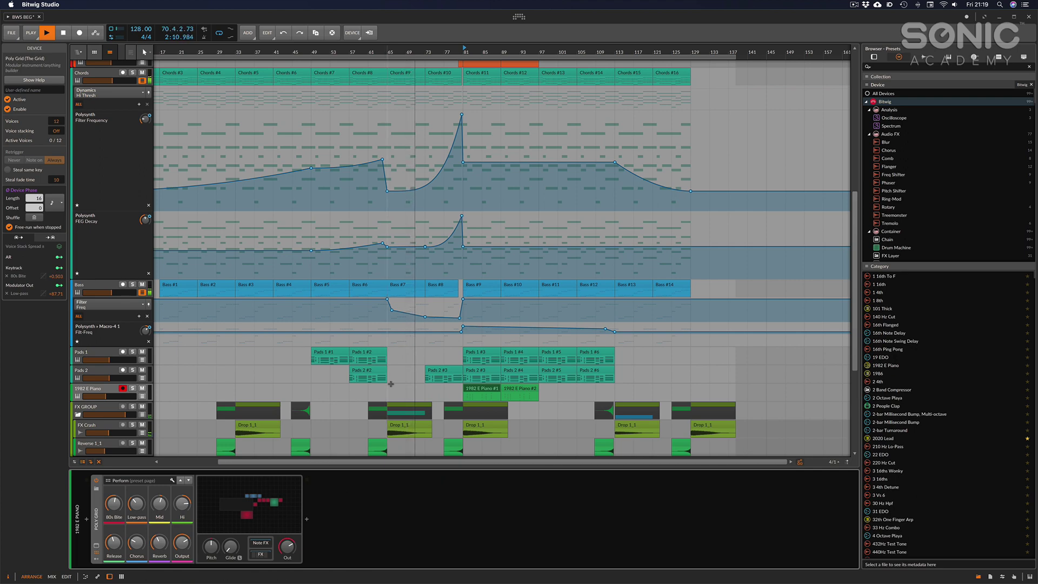
Inspect the devices on the DELAY, Reverb LONG and Reverb SHORT effect tracks, including the delay's 1 8th layer
{"action": "scroll", "coordinate": [448, 376], "scroll_direction": "down", "scroll_amount": 6}
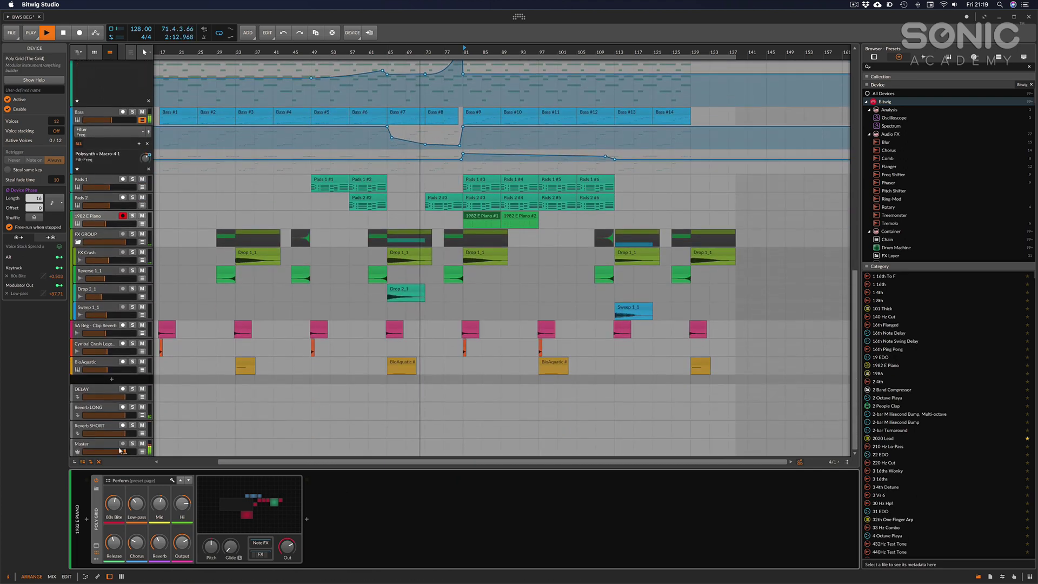
{"action": "left_click", "coordinate": [101, 394]}
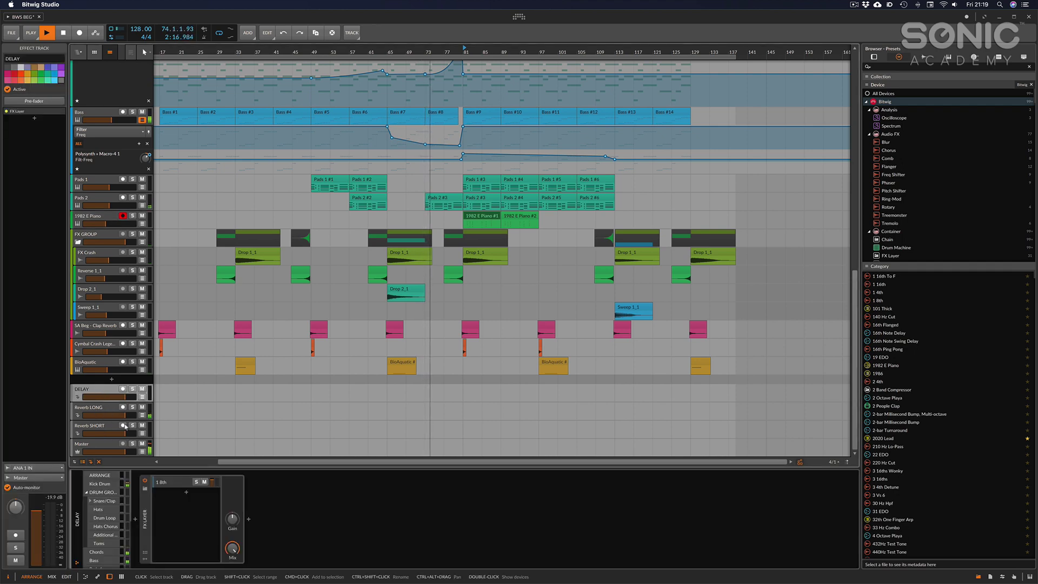
{"action": "left_click", "coordinate": [167, 486]}
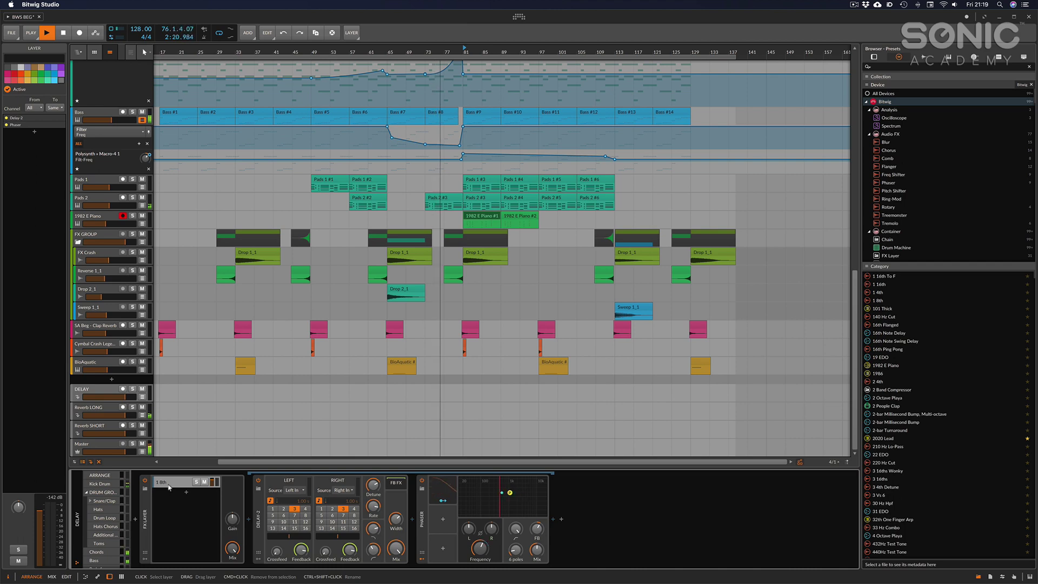
{"action": "left_click", "coordinate": [93, 411]}
{"action": "left_click", "coordinate": [100, 427]}
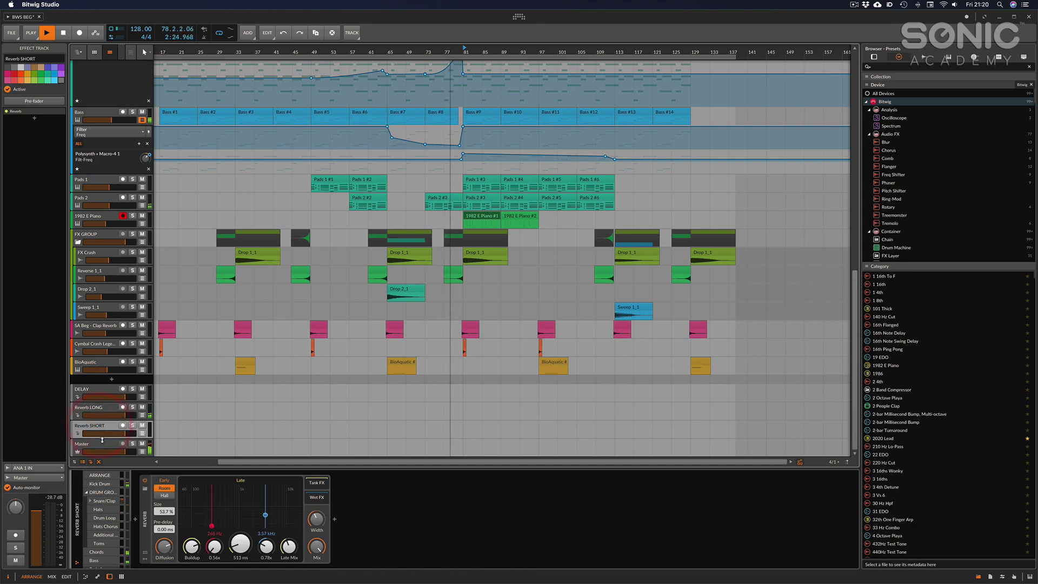
Show the Master track's device chain and examine its EQ+ curve in the expanded device view, then close that view
{"action": "left_click", "coordinate": [103, 447]}
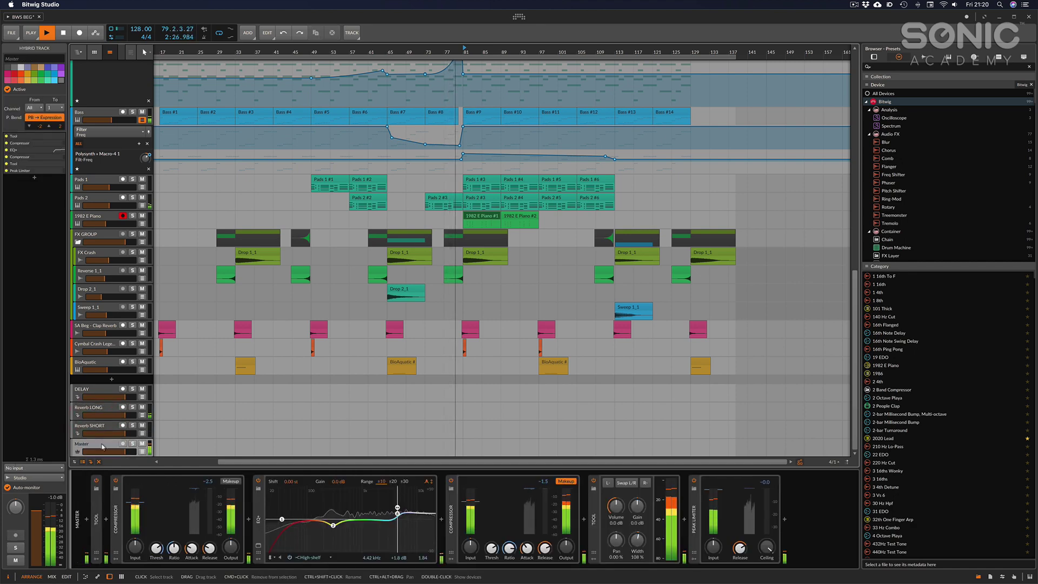
{"action": "left_click", "coordinate": [258, 545]}
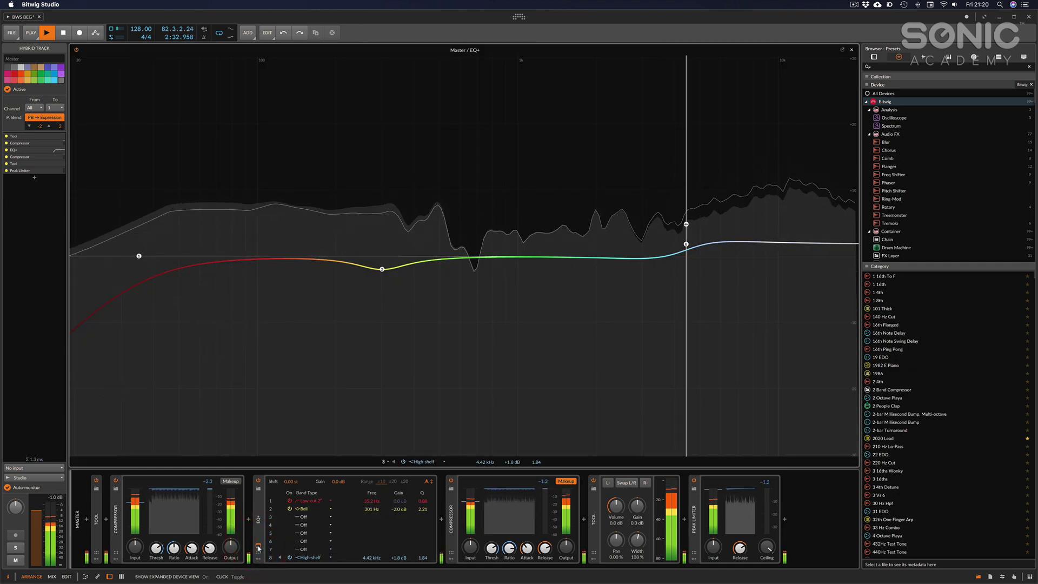
{"action": "left_click", "coordinate": [258, 547]}
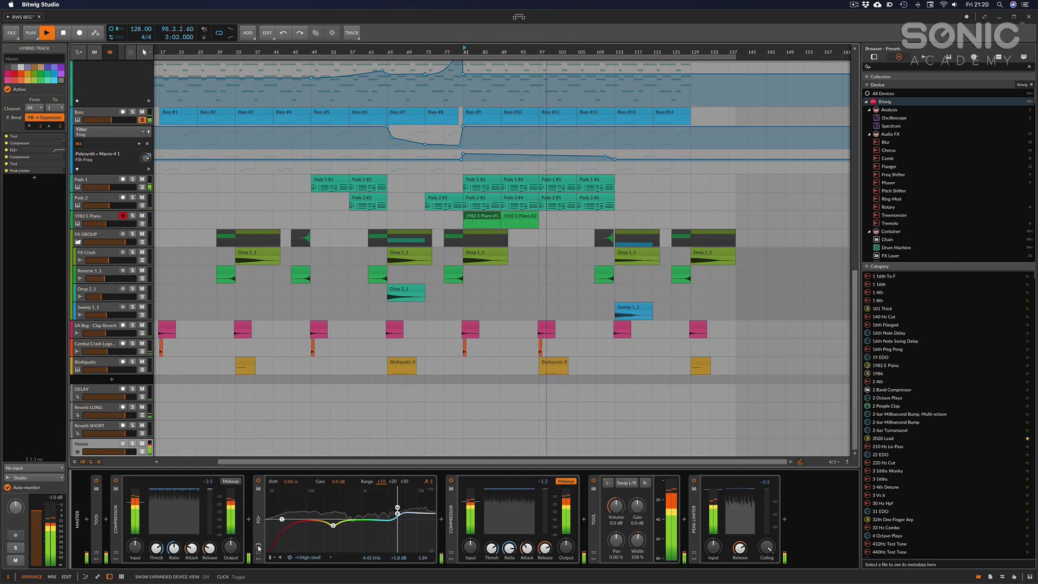
Open the SA Beg - Clap Reverb clip near bar 97 in the detail editor to view its waveform
{"action": "left_click", "coordinate": [548, 328]}
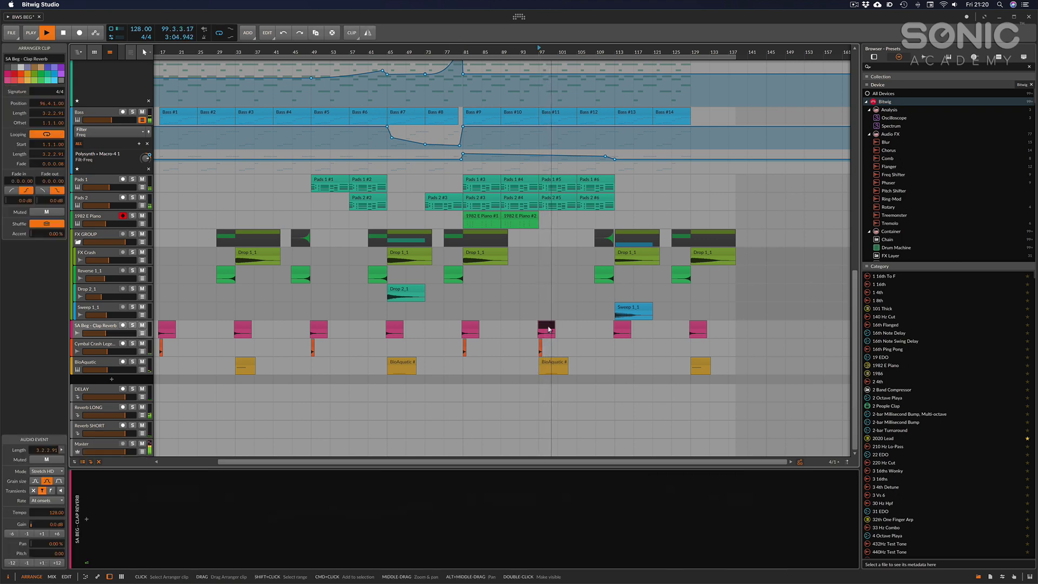
{"action": "double_click", "coordinate": [548, 328]}
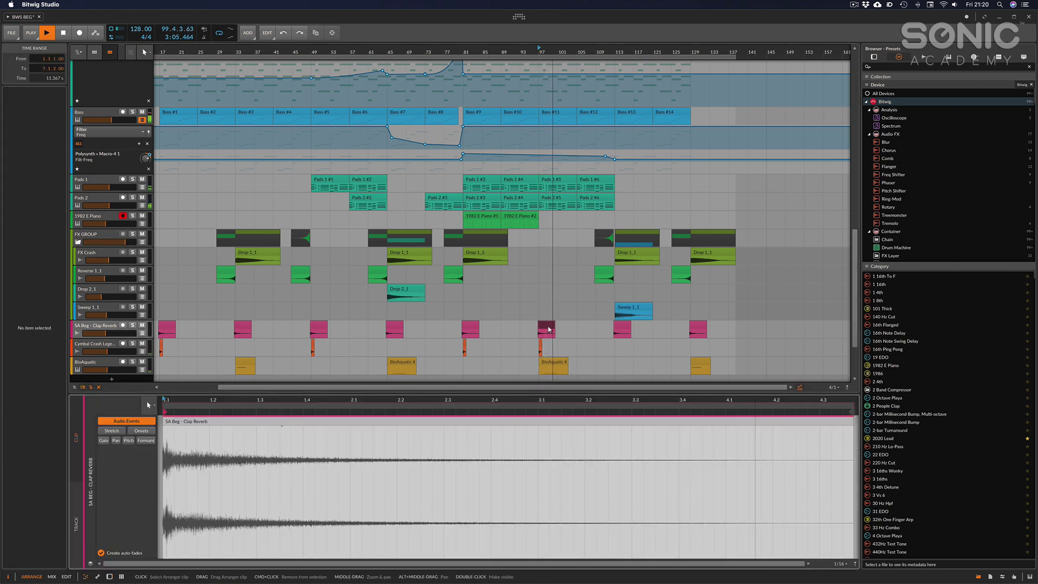
View the Drop 1_1 waveform near bar 81 and the Pads 2 #6 notes in the full editor, returning to the arrangement with Pads 2 devices shown
{"action": "left_click", "coordinate": [482, 255]}
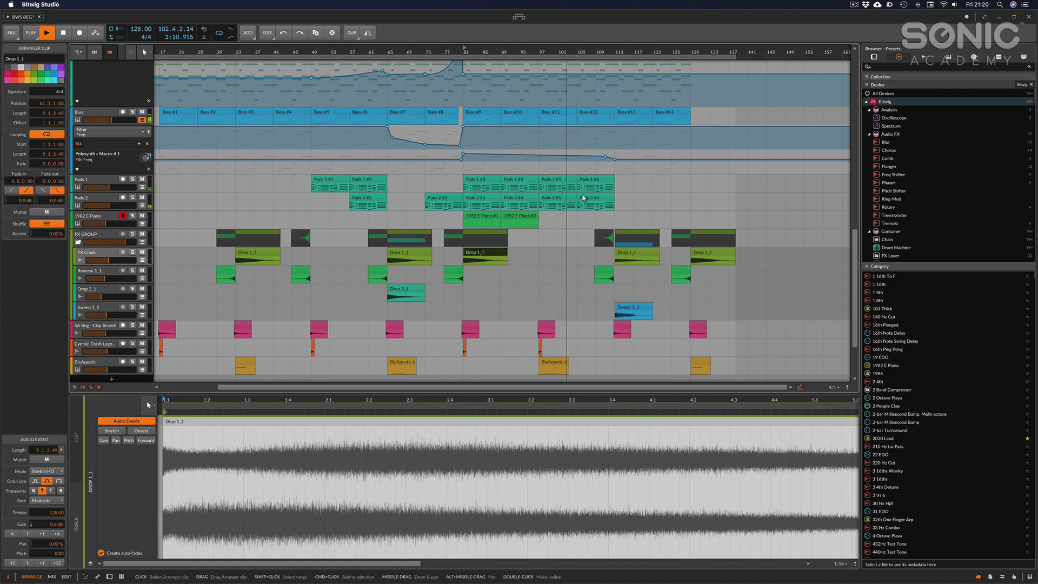
{"action": "left_click", "coordinate": [584, 199]}
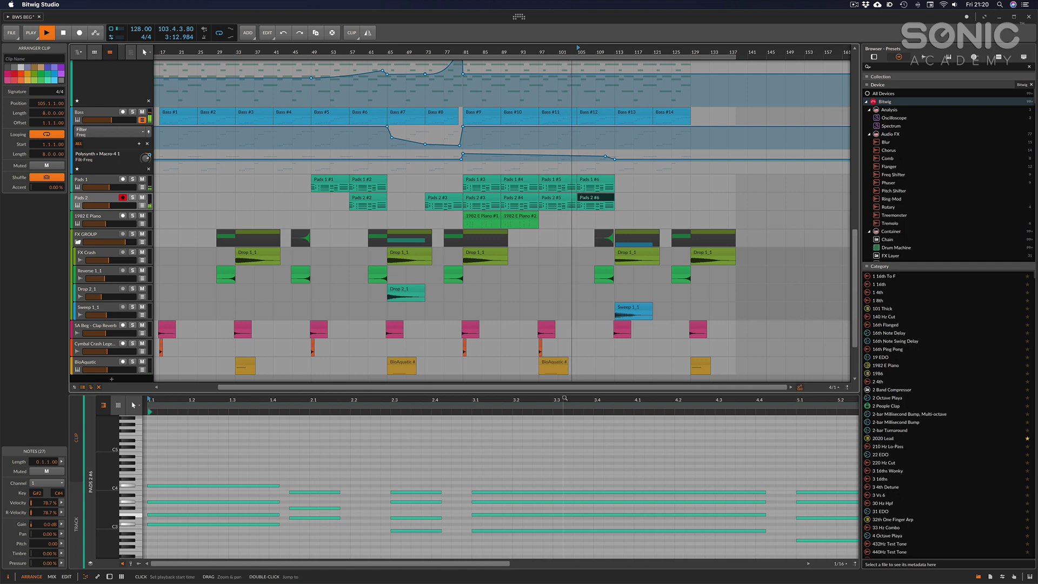
{"action": "scroll", "coordinate": [552, 434], "scroll_direction": "down", "scroll_amount": 2}
{"action": "key", "text": "alt+3"}
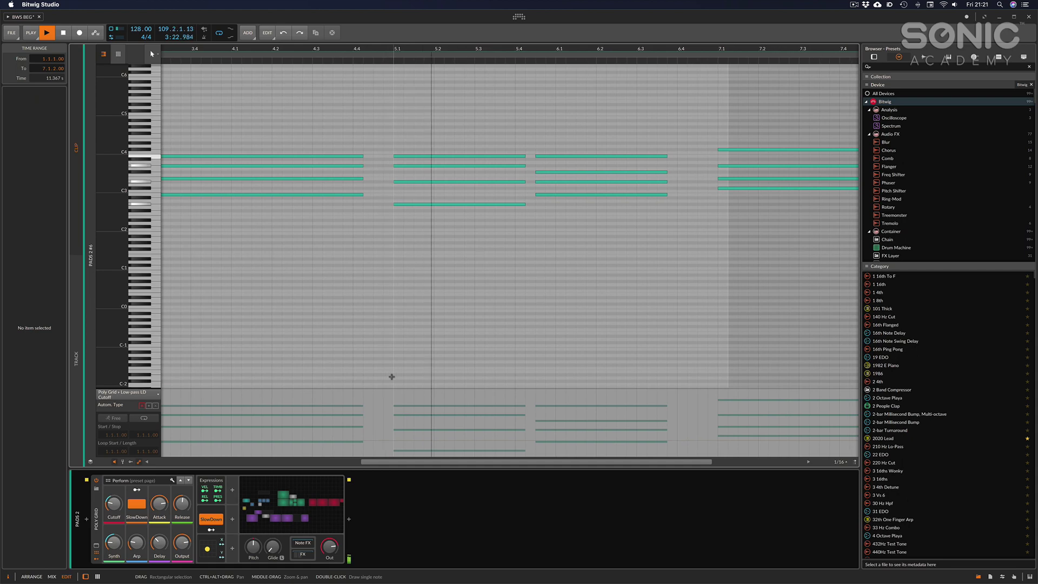
{"action": "key", "text": "alt+1"}
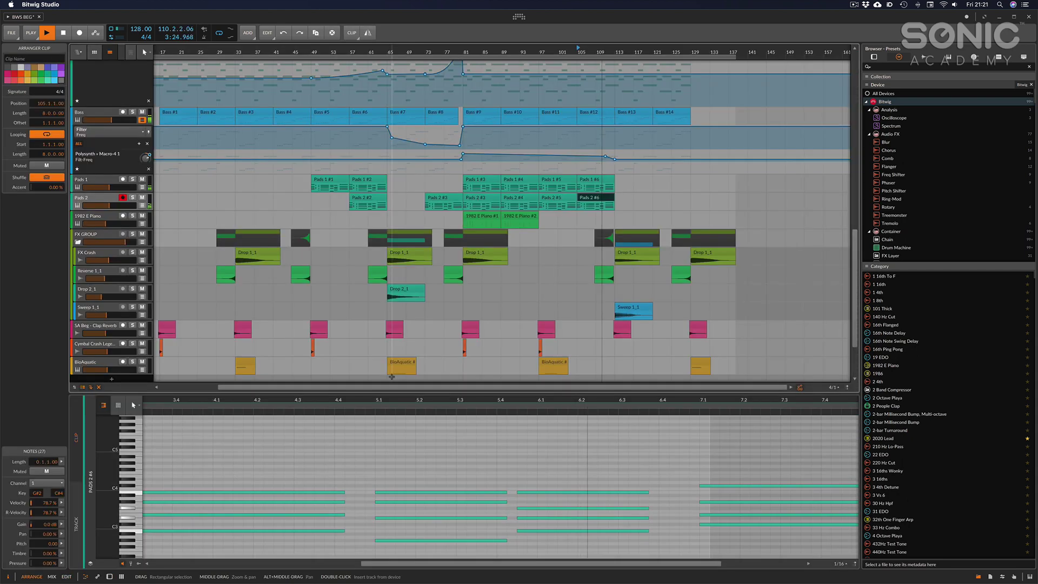
{"action": "key", "text": "d"}
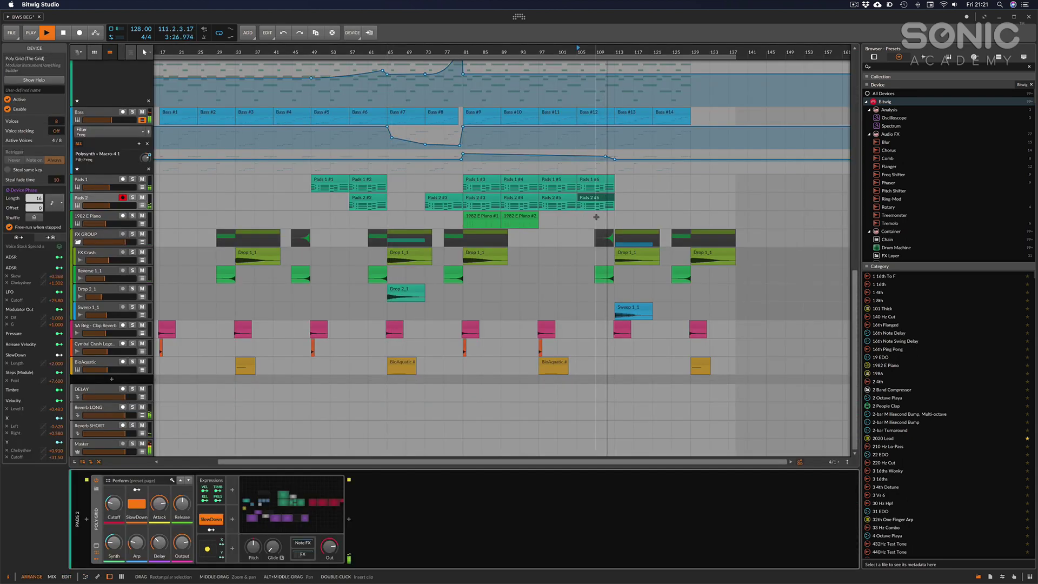
Select the last Drum Loop clip, at bar 121, to view the EQ on its track
{"action": "scroll", "coordinate": [596, 215], "scroll_direction": "up", "scroll_amount": 6}
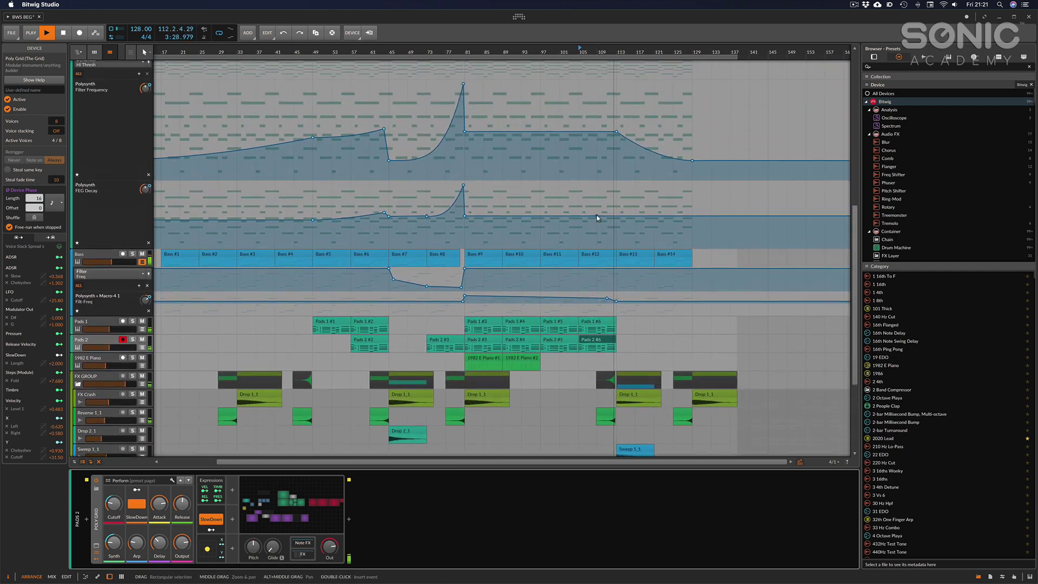
{"action": "scroll", "coordinate": [597, 215], "scroll_direction": "up", "scroll_amount": 1}
{"action": "scroll", "coordinate": [596, 214], "scroll_direction": "up", "scroll_amount": 1}
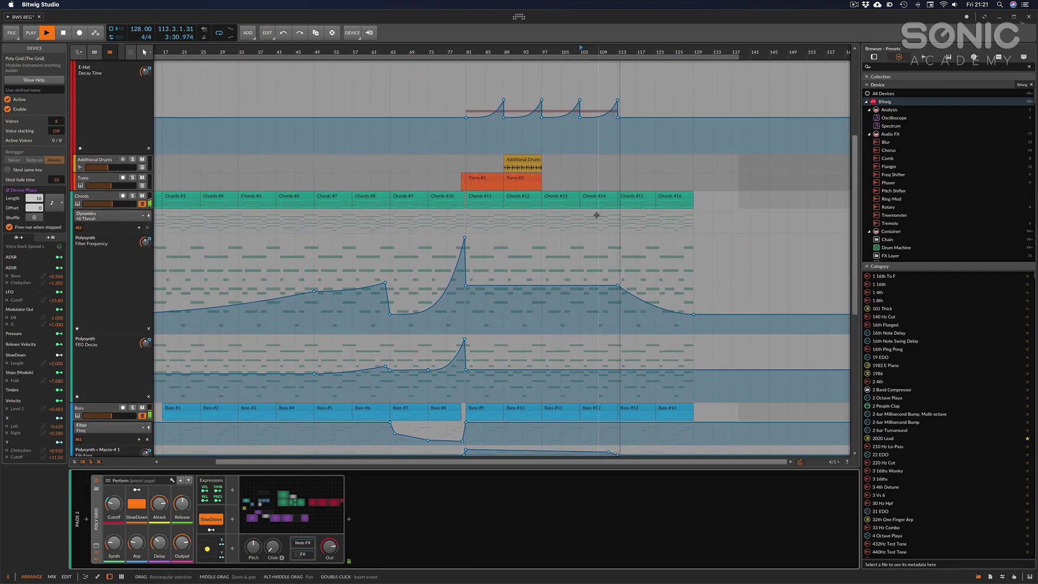
{"action": "scroll", "coordinate": [596, 215], "scroll_direction": "up", "scroll_amount": 8}
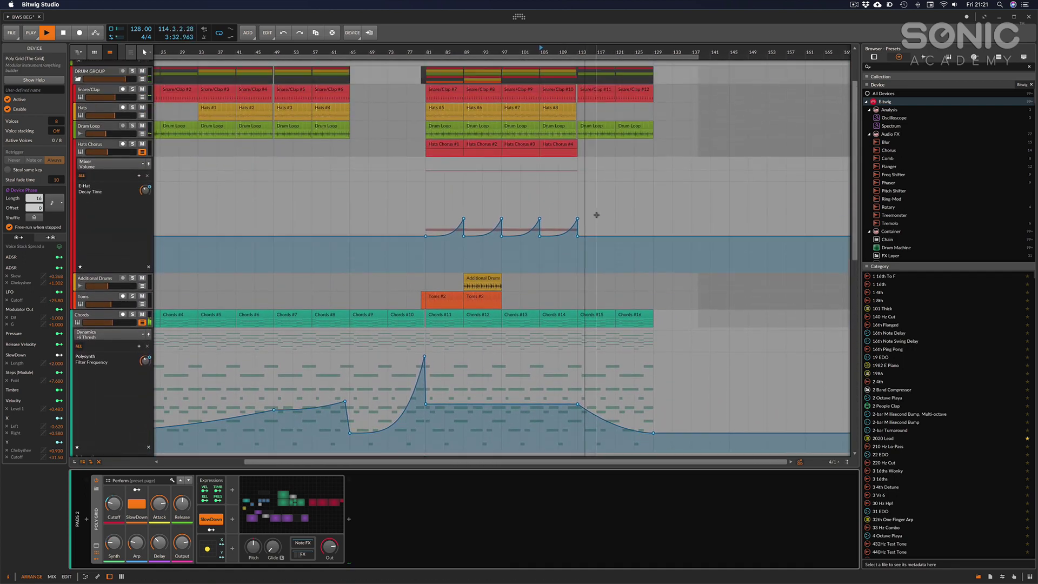
{"action": "scroll", "coordinate": [596, 215], "scroll_direction": "up", "scroll_amount": 1}
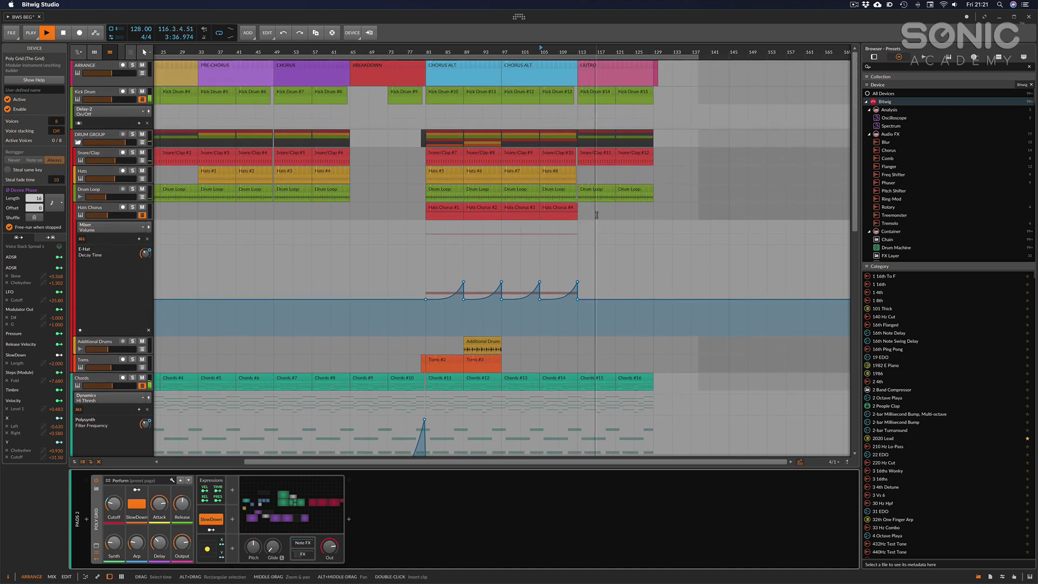
{"action": "left_click", "coordinate": [630, 188]}
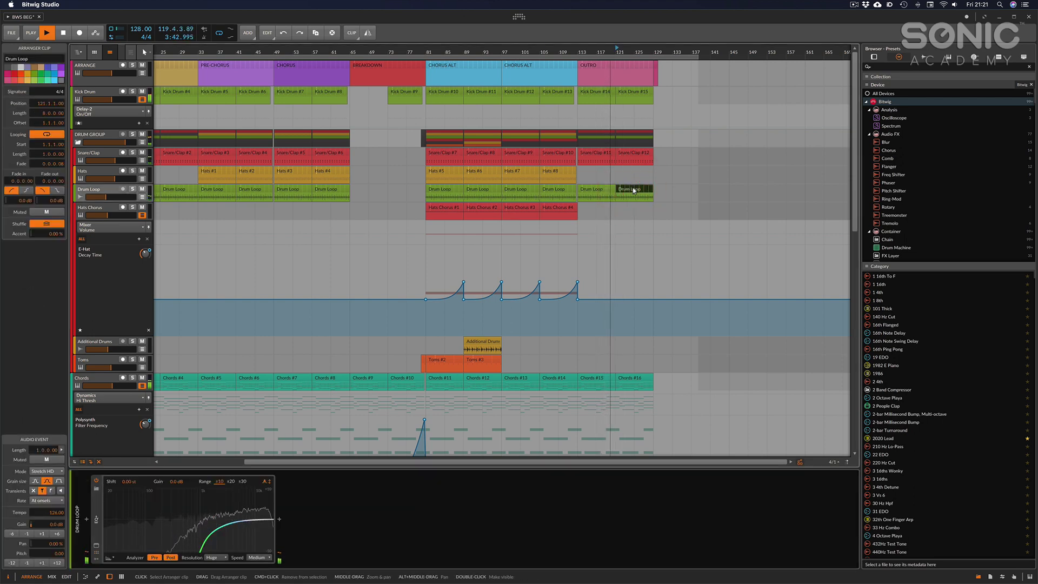
Select the Chords #16 clip to inspect its track's device chain, and look over the pad, FX and effect tracks below
{"action": "scroll", "coordinate": [632, 188], "scroll_direction": "down", "scroll_amount": 5}
{"action": "scroll", "coordinate": [633, 187], "scroll_direction": "down", "scroll_amount": 5}
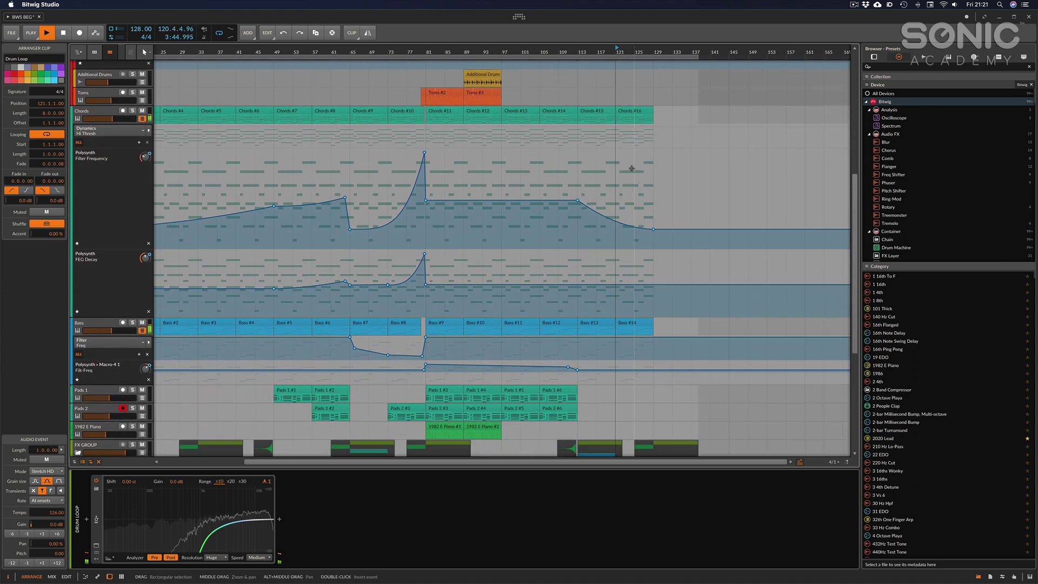
{"action": "left_click", "coordinate": [628, 112]}
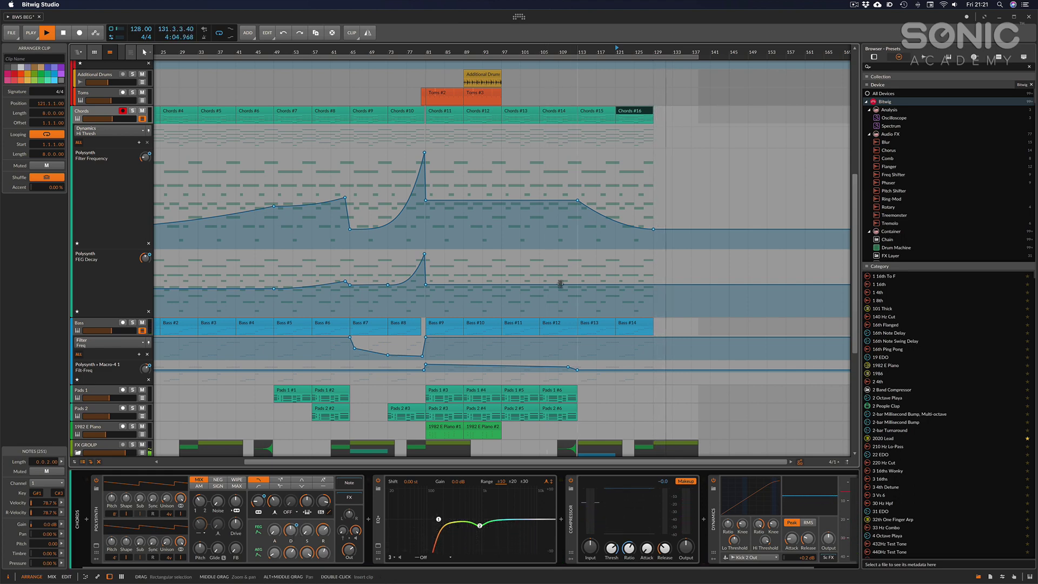
{"action": "scroll", "coordinate": [554, 273], "scroll_direction": "down", "scroll_amount": 2}
{"action": "scroll", "coordinate": [555, 274], "scroll_direction": "down", "scroll_amount": 6}
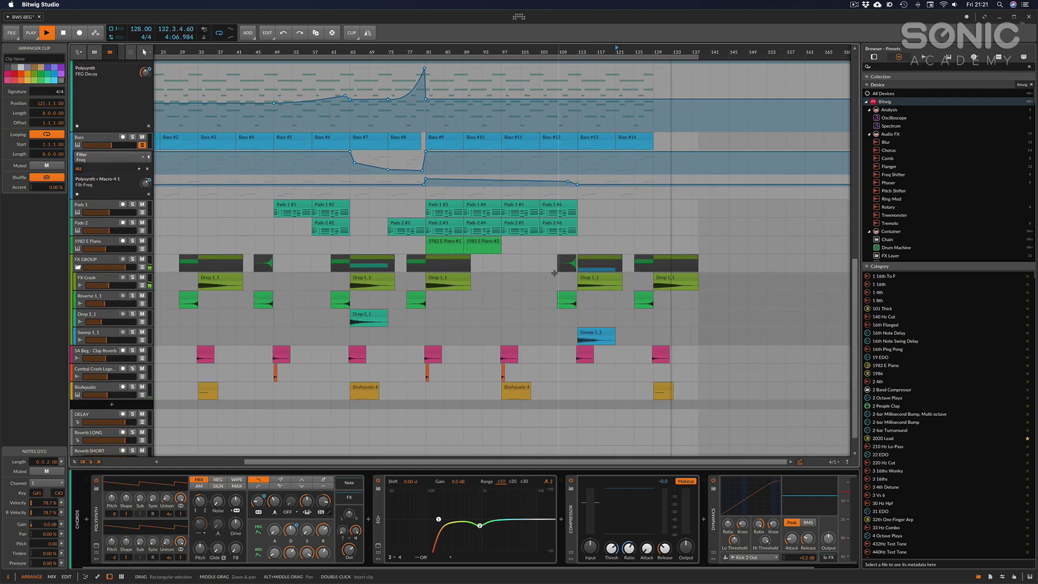
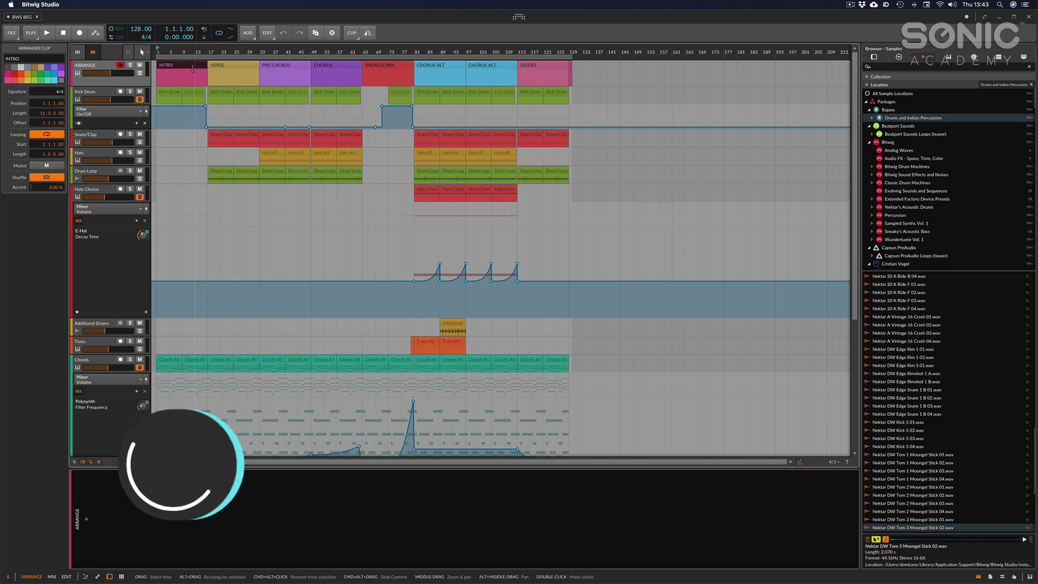
Check the installed Bitwig Studio version on the dashboard's About page, and close the dashboard
{"action": "left_click", "coordinate": [12, 35]}
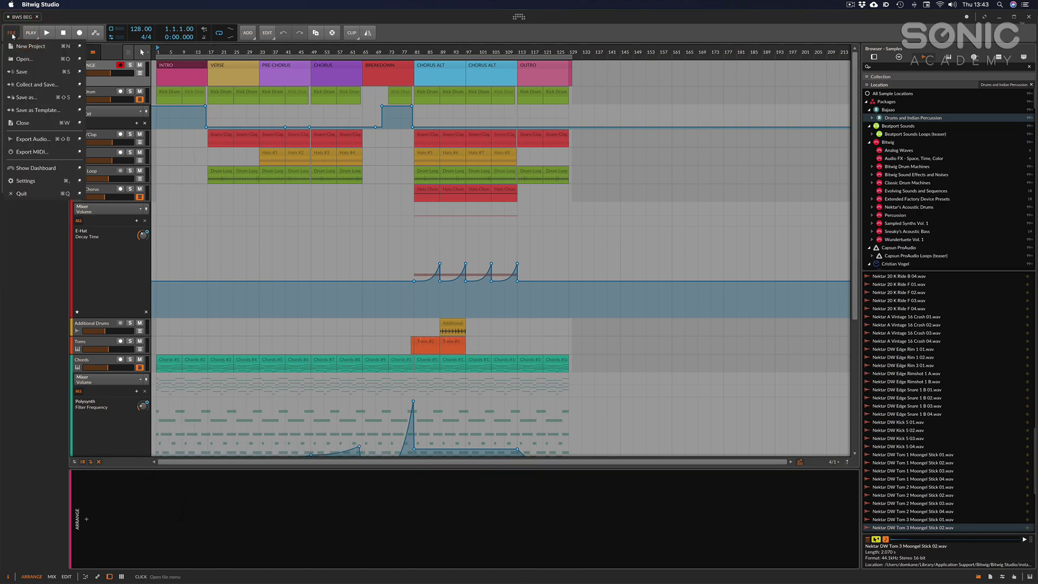
{"action": "left_click", "coordinate": [44, 174]}
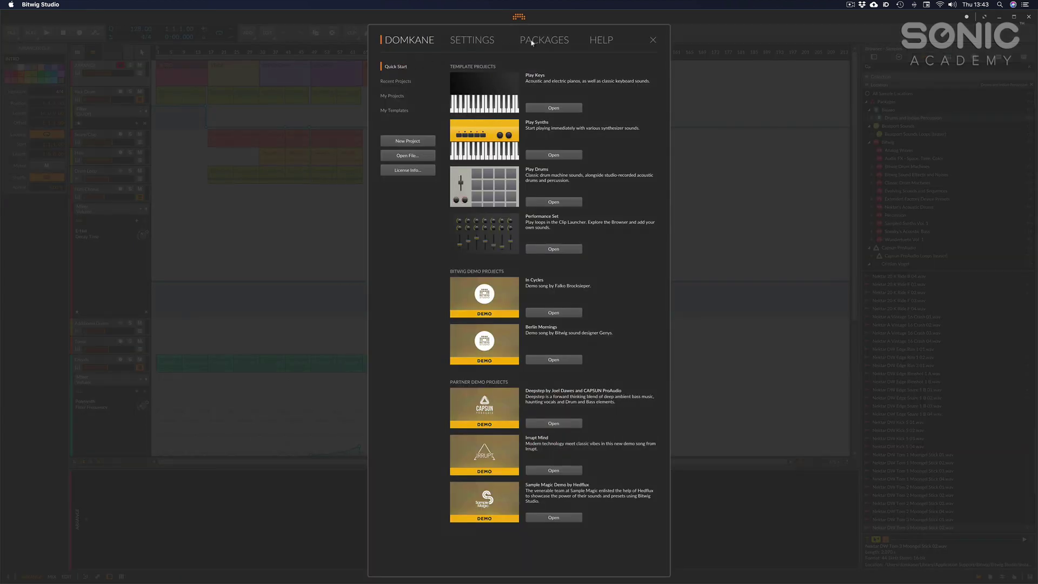
{"action": "left_click", "coordinate": [600, 40]}
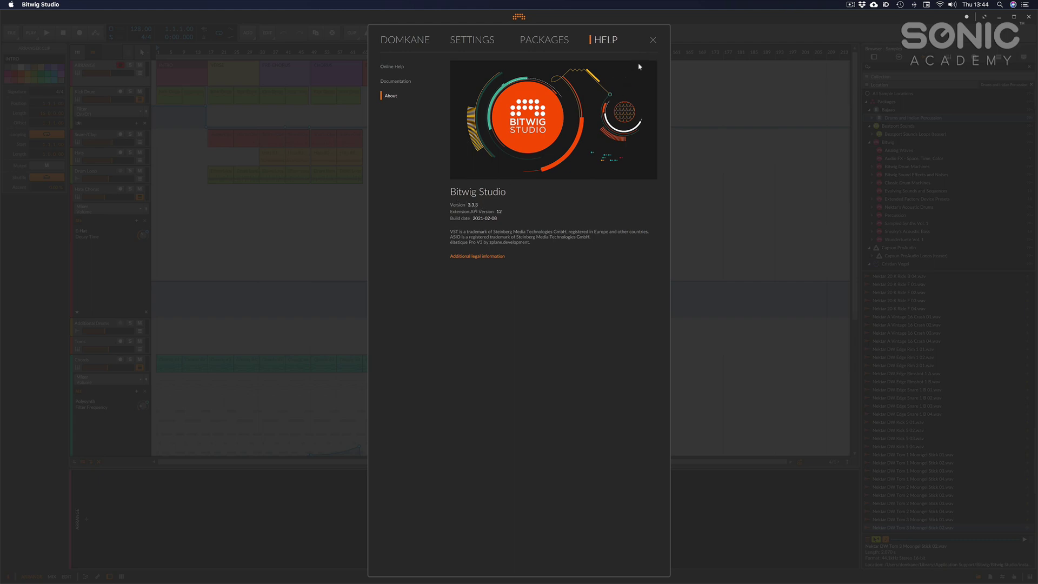
{"action": "left_click", "coordinate": [653, 41]}
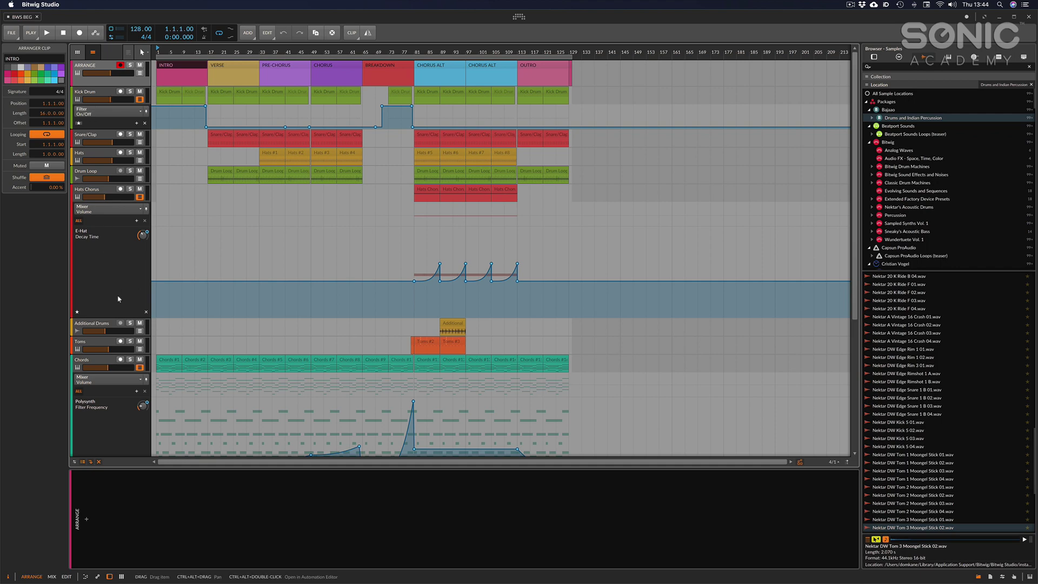
Look over the project's tracks in the mixer view and return to the arrangement
{"action": "key", "text": "alt+2"}
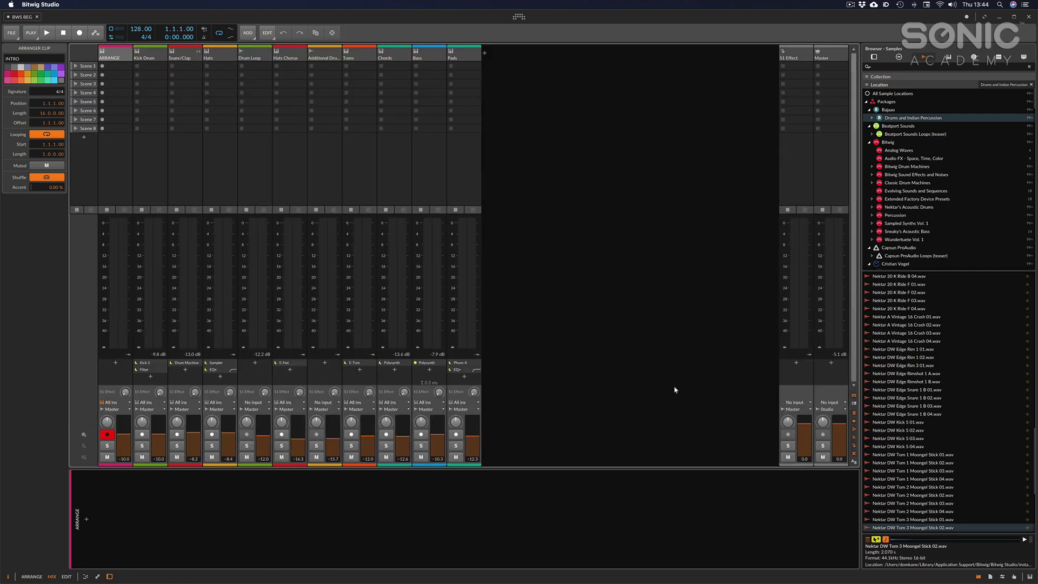
{"action": "left_click", "coordinate": [854, 414]}
{"action": "left_click", "coordinate": [854, 415]}
{"action": "key", "text": "alt+1"}
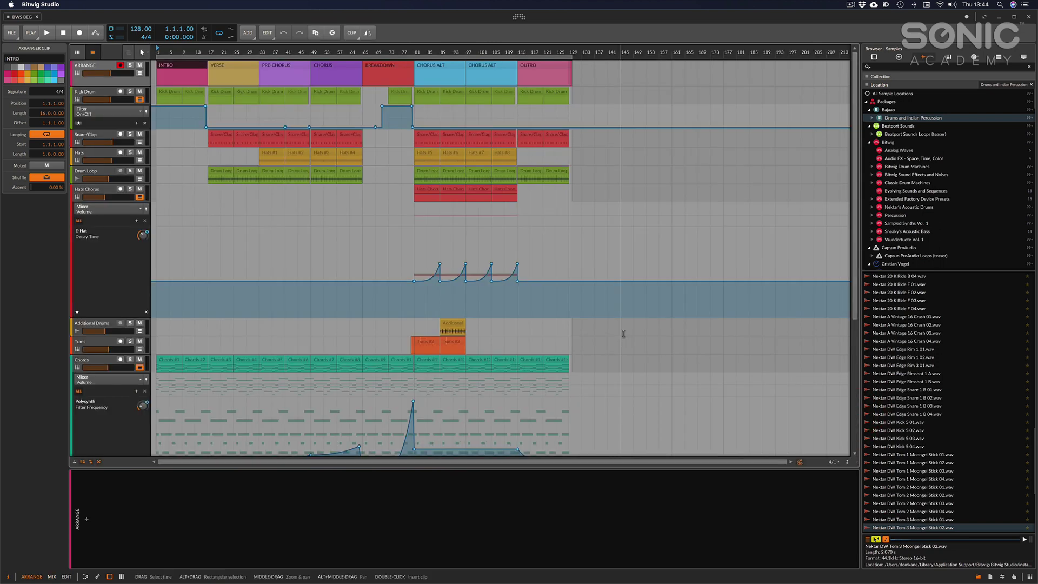
Select the Chords #1 clip to show its Polysynth, and survey the tracks and automation lanes down to the Master
{"action": "left_click", "coordinate": [165, 361]}
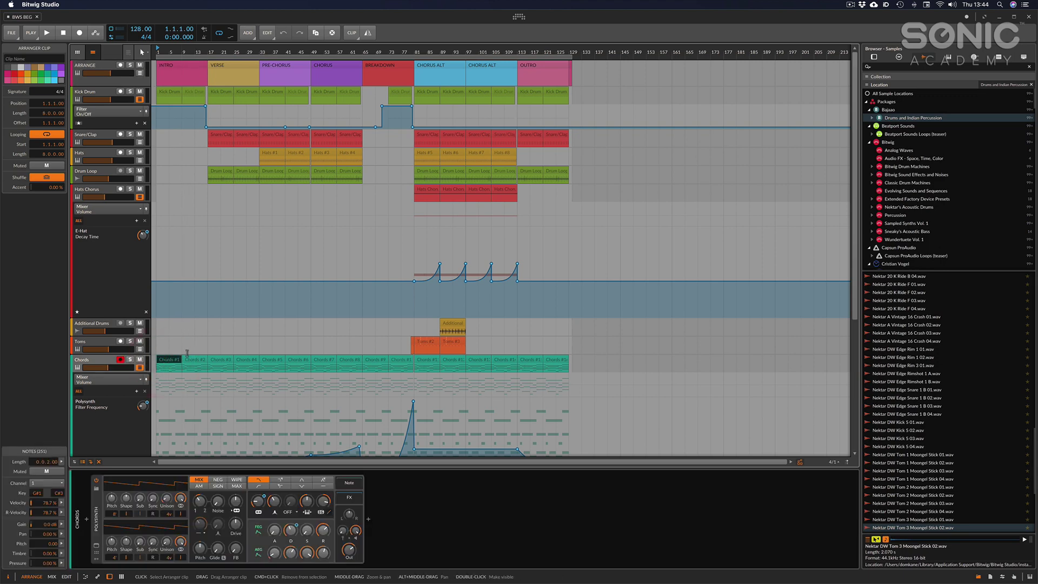
{"action": "scroll", "coordinate": [194, 373], "scroll_direction": "down", "scroll_amount": 5}
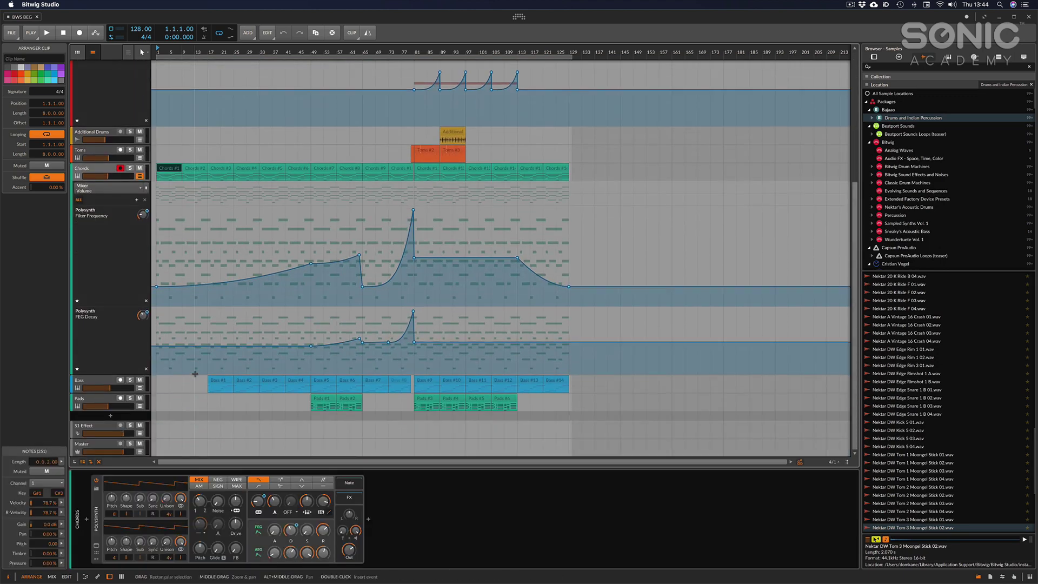
{"action": "scroll", "coordinate": [203, 399], "scroll_direction": "up", "scroll_amount": 5}
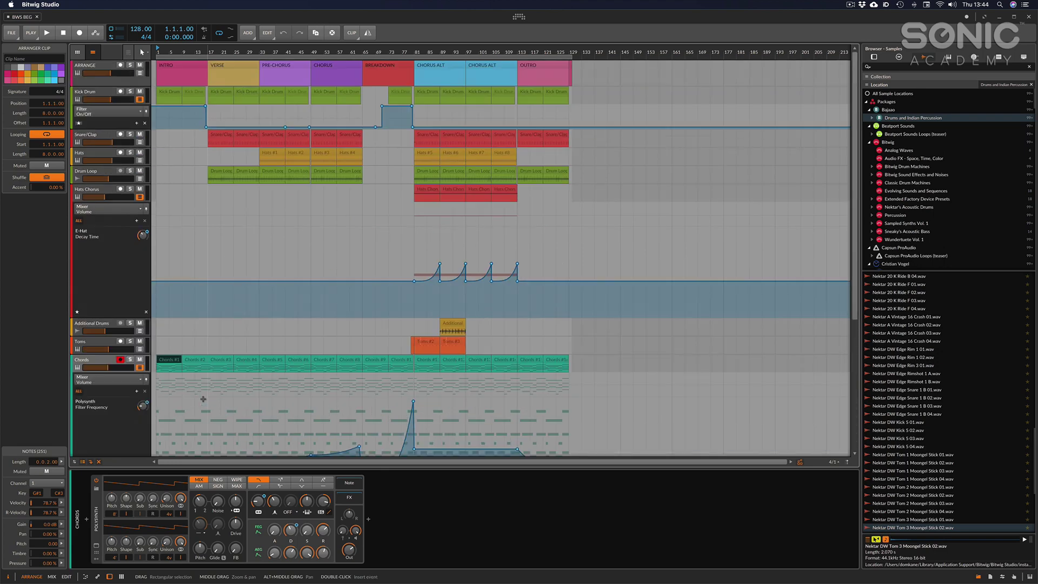
{"action": "scroll", "coordinate": [204, 379], "scroll_direction": "down", "scroll_amount": 5}
{"action": "scroll", "coordinate": [203, 377], "scroll_direction": "up", "scroll_amount": 5}
Zoom the timeline in on the first sections and select the INTRO, VERSE and PRE-CHORUS marker clips in turn
{"action": "left_click_drag", "start_coordinate": [162, 51], "coordinate": [162, 89]}
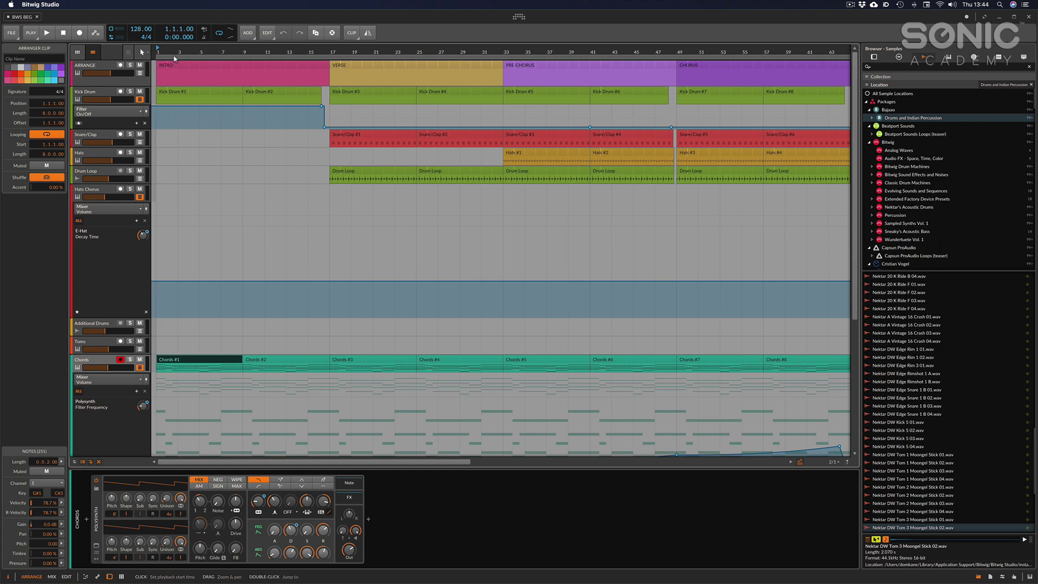
{"action": "left_click", "coordinate": [171, 65]}
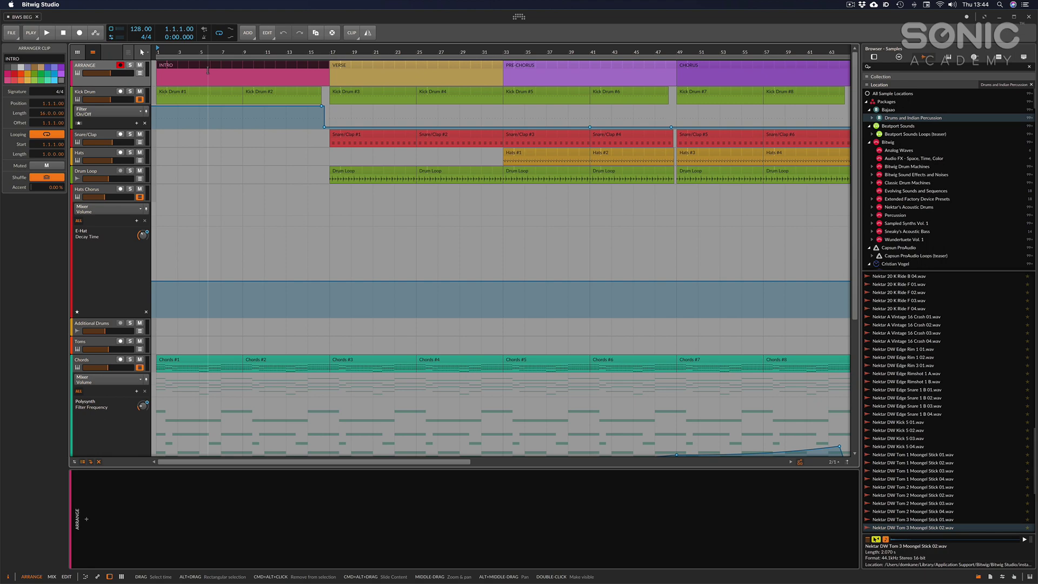
{"action": "left_click", "coordinate": [403, 70]}
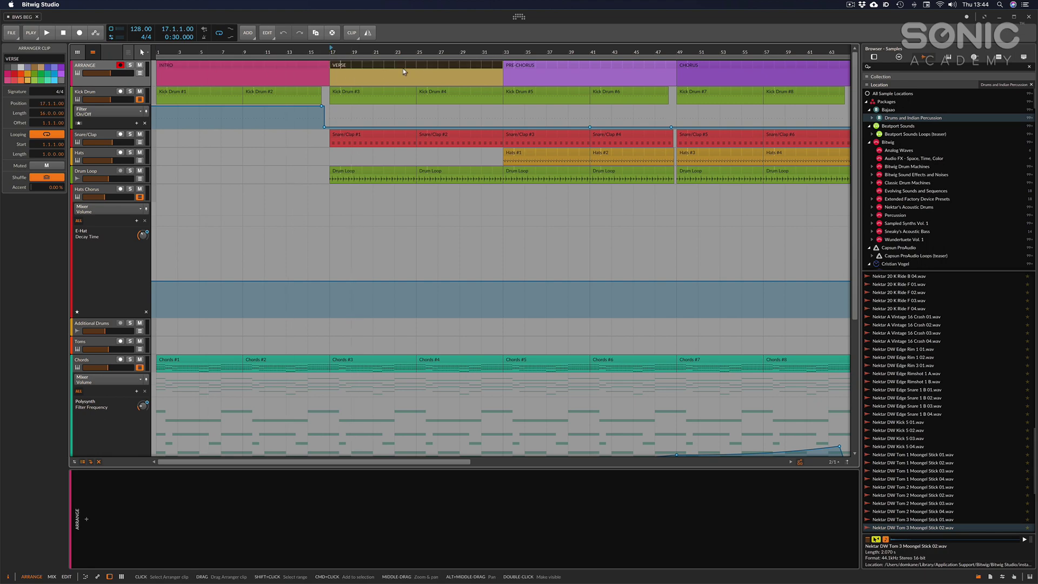
{"action": "left_click", "coordinate": [572, 65]}
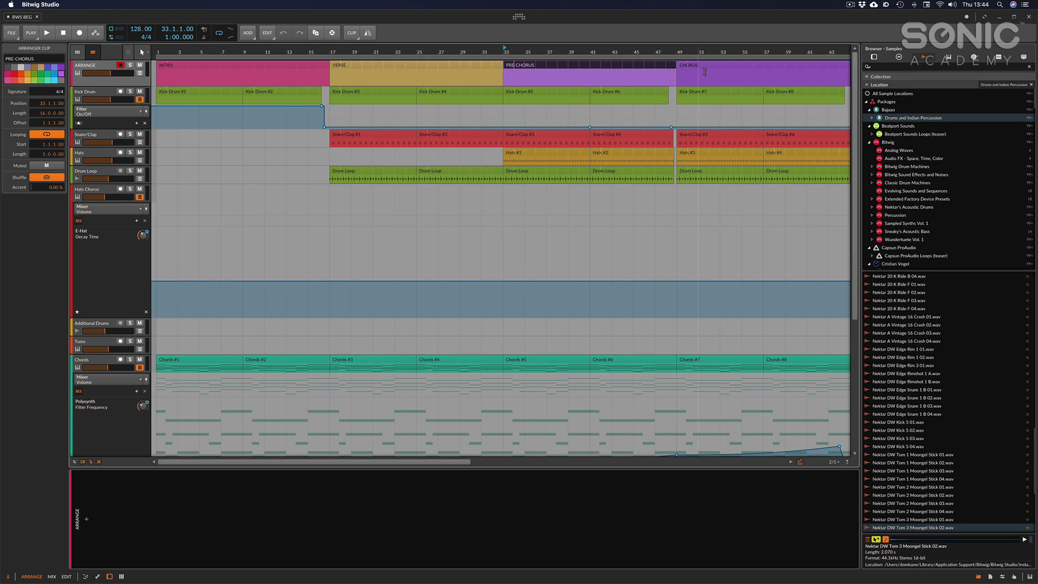
Play the intro briefly from Kick Drum #1, and inspect the verse's Snare/Clap #1 clip and both Drum Loop clips
{"action": "left_click", "coordinate": [170, 92]}
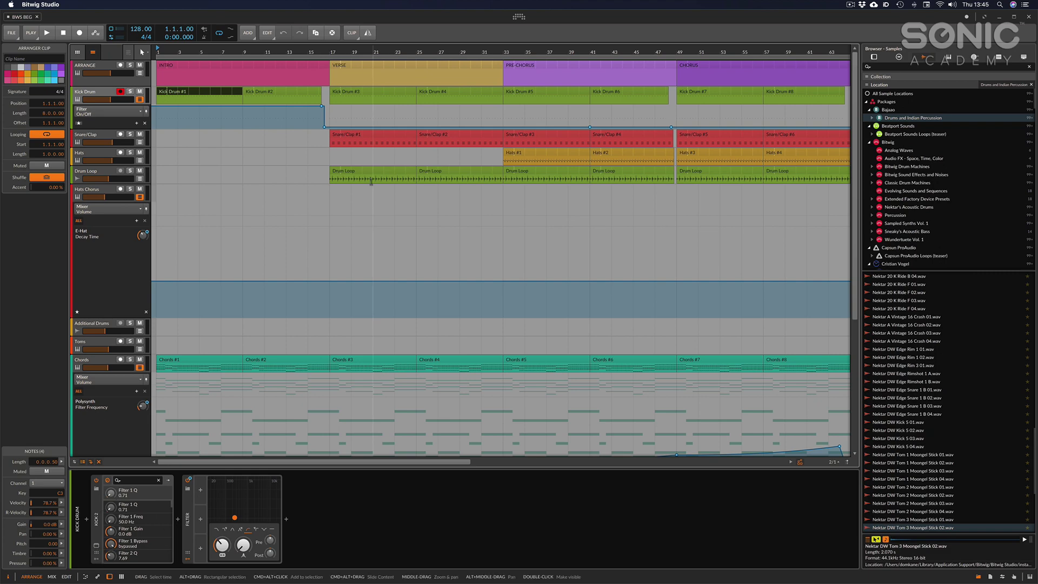
{"action": "key", "text": "space"}
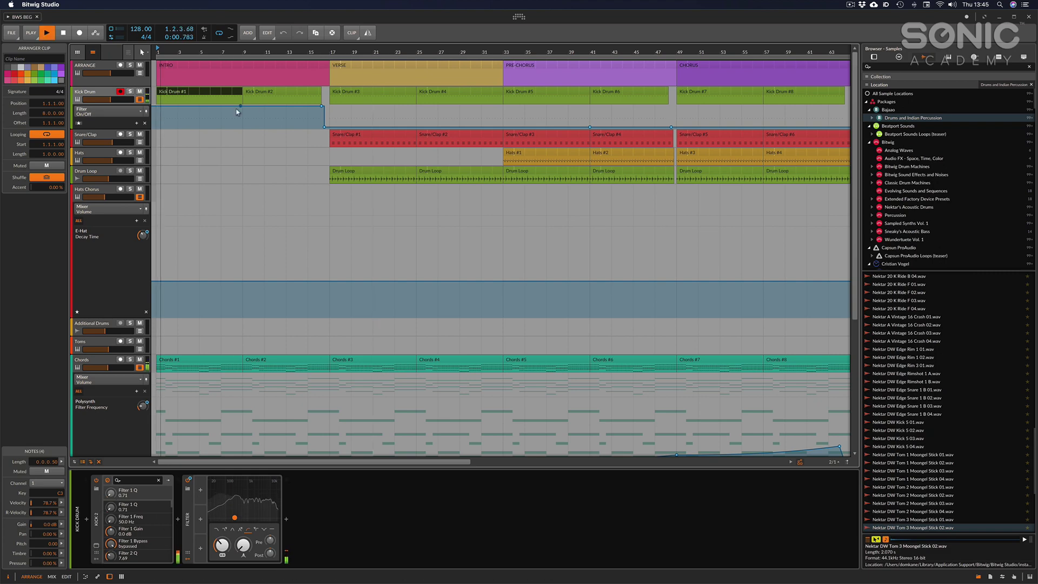
{"action": "left_click", "coordinate": [377, 136]}
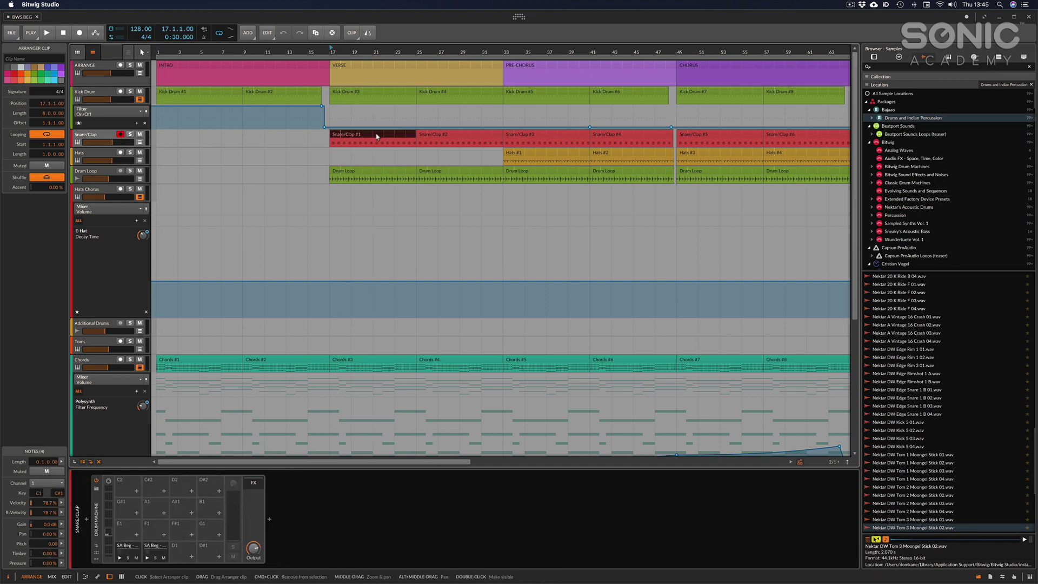
{"action": "left_click", "coordinate": [373, 174]}
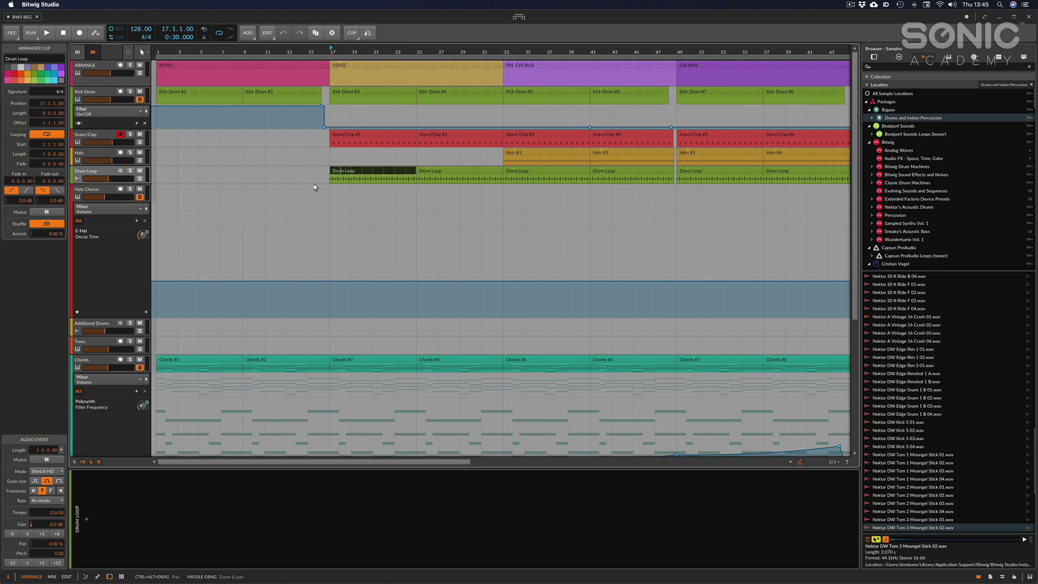
{"action": "left_click", "coordinate": [486, 174]}
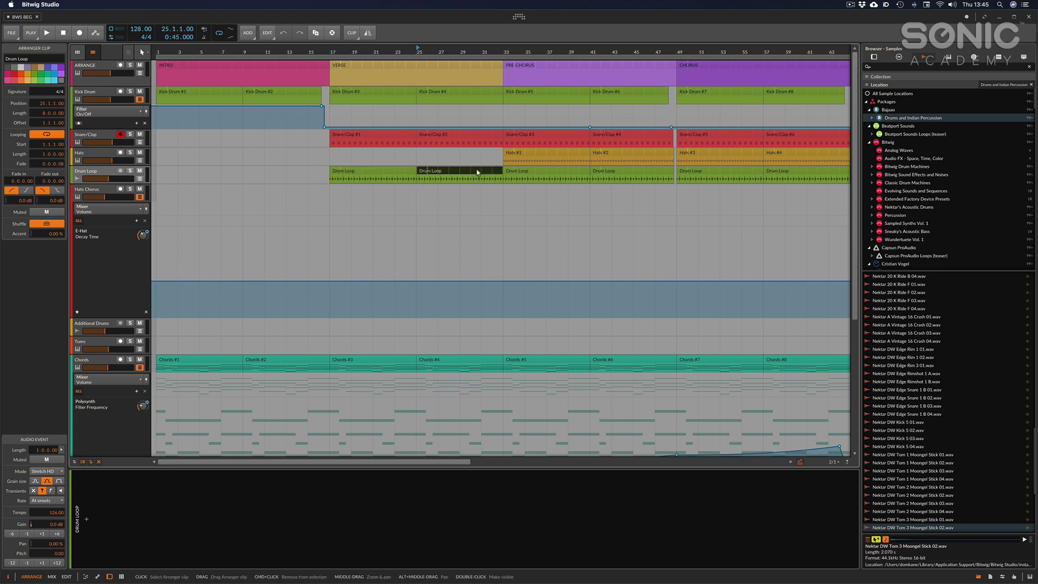
Select the pre-chorus Hats #1, Snare/Clap #3 and Drum Loop clips in turn to inspect their tracks' devices
{"action": "left_click", "coordinate": [538, 152]}
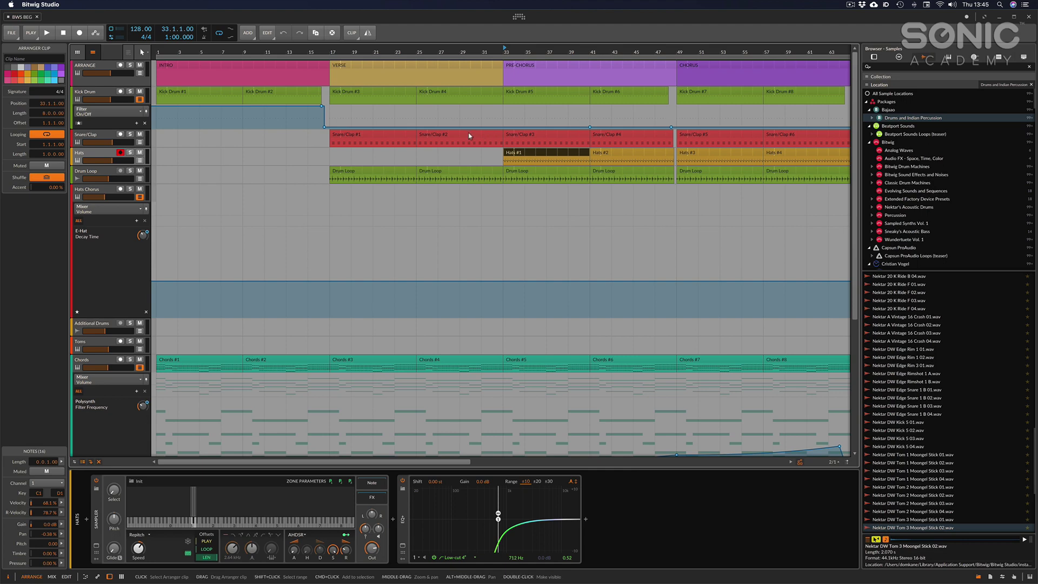
{"action": "left_click", "coordinate": [528, 135]}
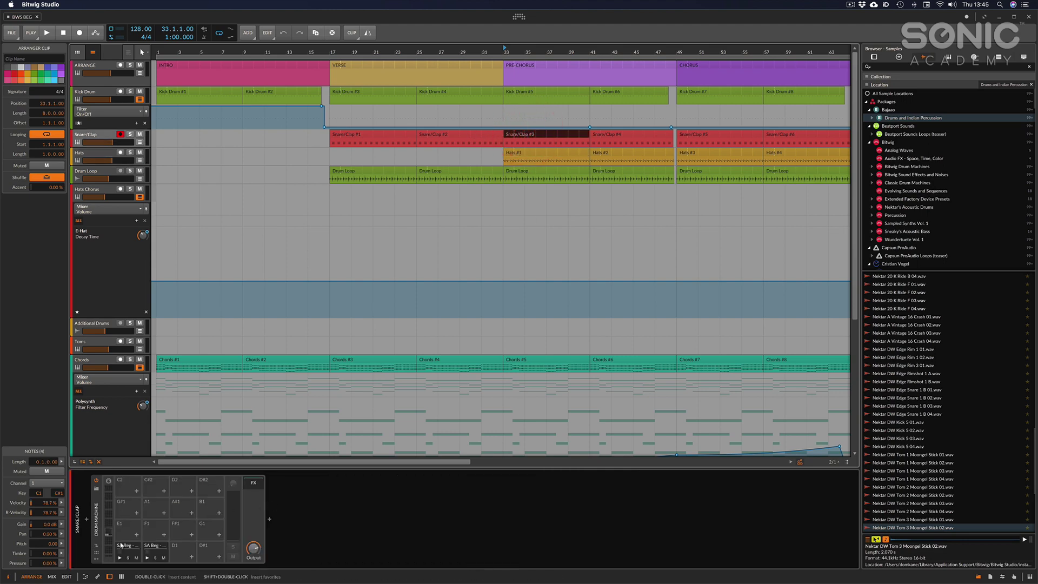
{"action": "left_click", "coordinate": [528, 171]}
{"action": "scroll", "coordinate": [535, 244], "scroll_direction": "down", "scroll_amount": 5}
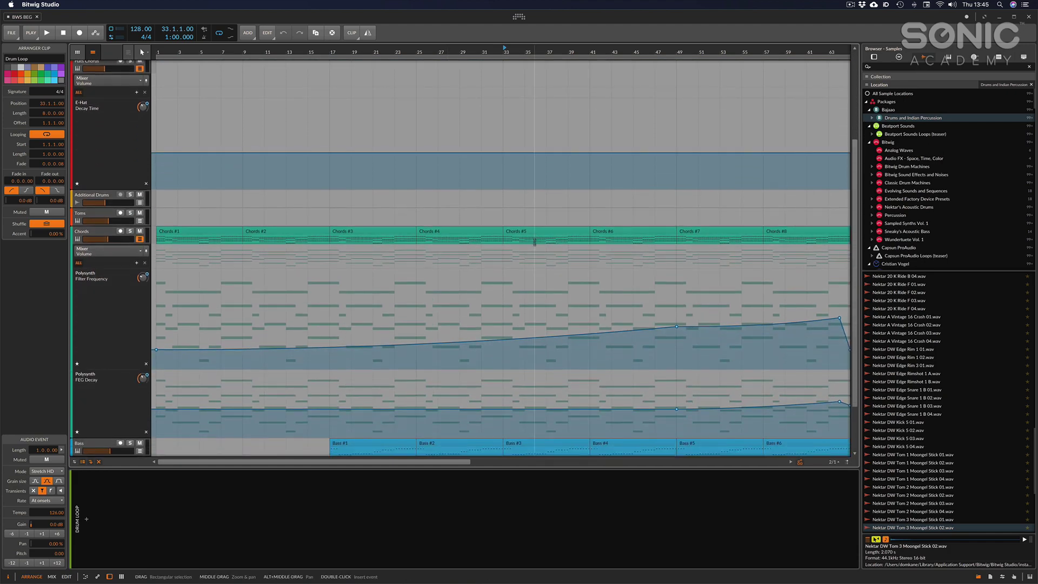
Select the Chords #5, Bass #3 and Pads #1 clips in turn to inspect their tracks' devices
{"action": "left_click", "coordinate": [524, 236]}
{"action": "left_click", "coordinate": [524, 234]}
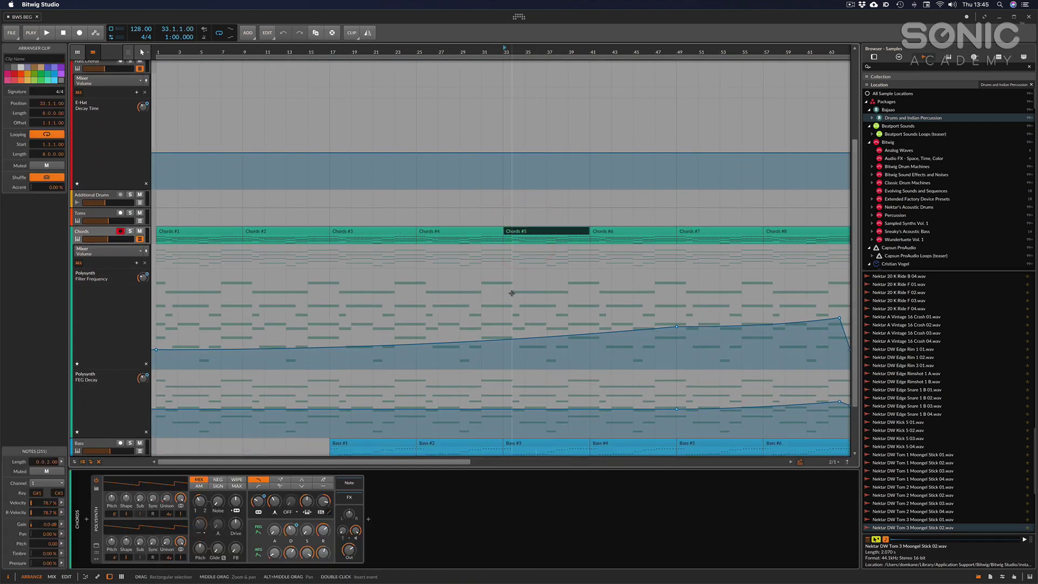
{"action": "scroll", "coordinate": [511, 293], "scroll_direction": "down", "scroll_amount": 3}
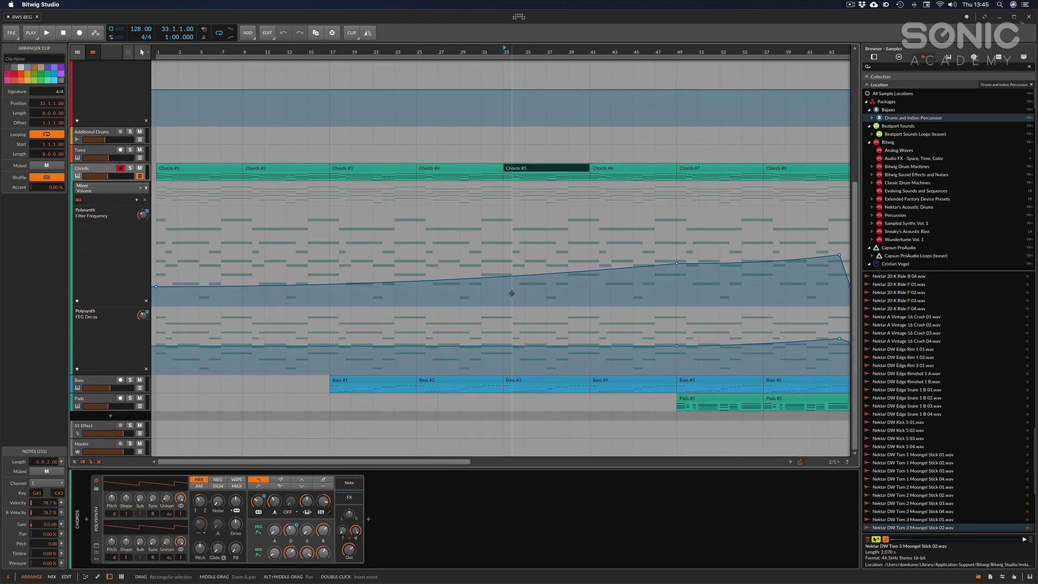
{"action": "left_click", "coordinate": [512, 380]}
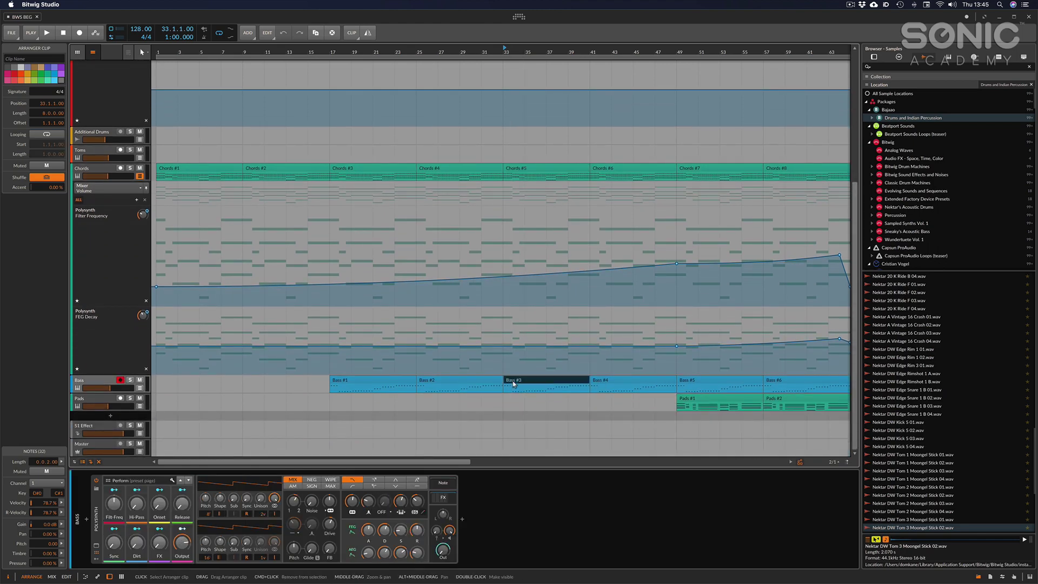
{"action": "left_click", "coordinate": [704, 398]}
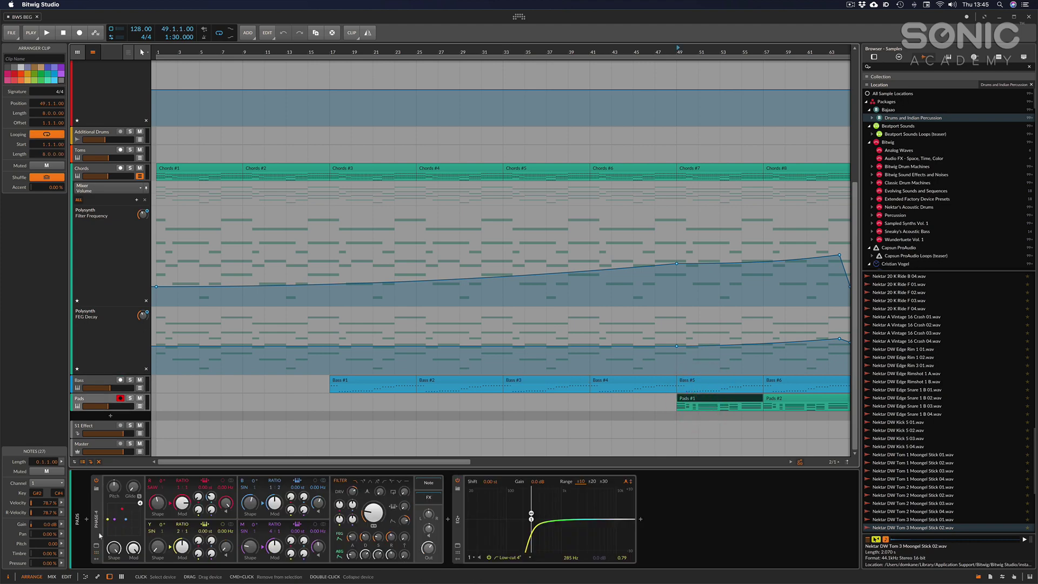
Select the Toms #2 clip in the first CHORUS ALT to inspect its E-Tom, and zoom the timeline out to the full arrangement
{"action": "scroll", "coordinate": [676, 388], "scroll_direction": "right", "scroll_amount": 1}
{"action": "scroll", "coordinate": [676, 388], "scroll_direction": "right", "scroll_amount": 8}
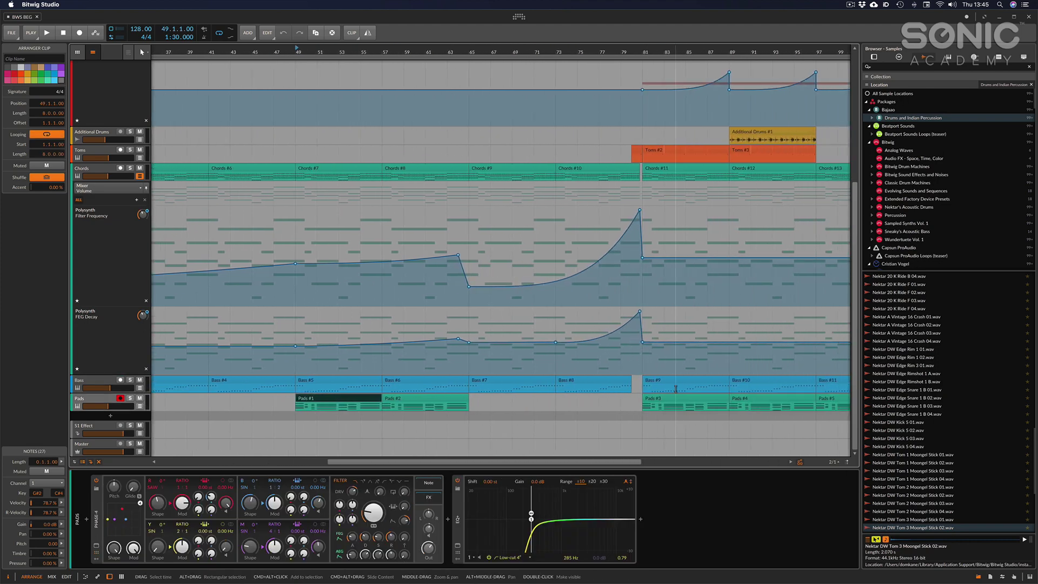
{"action": "scroll", "coordinate": [676, 388], "scroll_direction": "up", "scroll_amount": 5}
{"action": "left_click", "coordinate": [674, 341]}
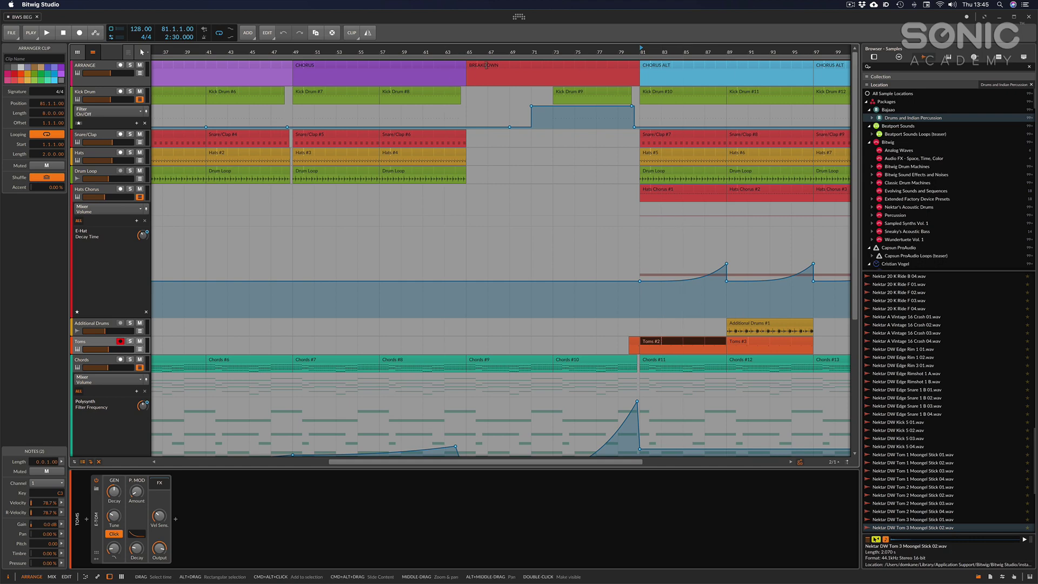
{"action": "mouse_move", "coordinate": [461, 52]}
{"action": "left_mouse_down"}
{"action": "mouse_move", "coordinate": [461, 76]}
{"action": "mouse_move", "coordinate": [461, 24]}
{"action": "mouse_move", "coordinate": [461, 47]}
{"action": "left_mouse_up"}
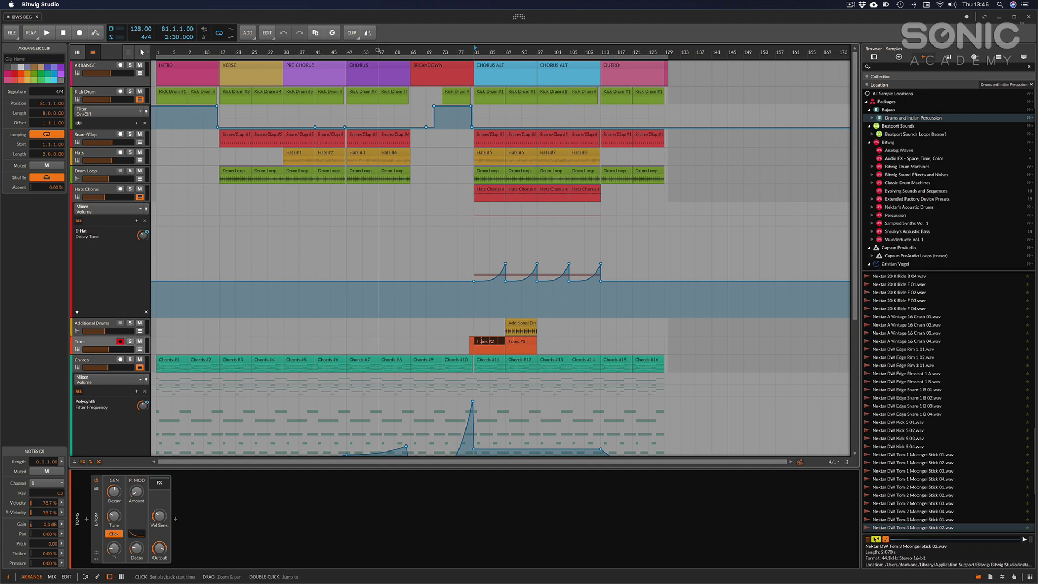
Play short passages from the start of the chorus, from the breakdown, and from just before the first CHORUS ALT
{"action": "left_click", "coordinate": [349, 49]}
{"action": "key", "text": "space"}
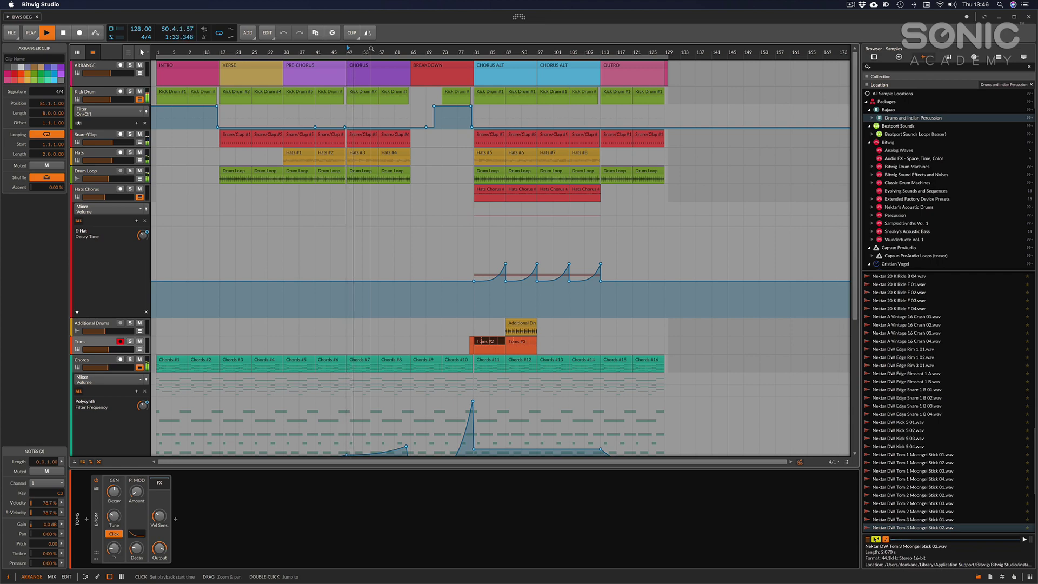
{"action": "key", "text": "space"}
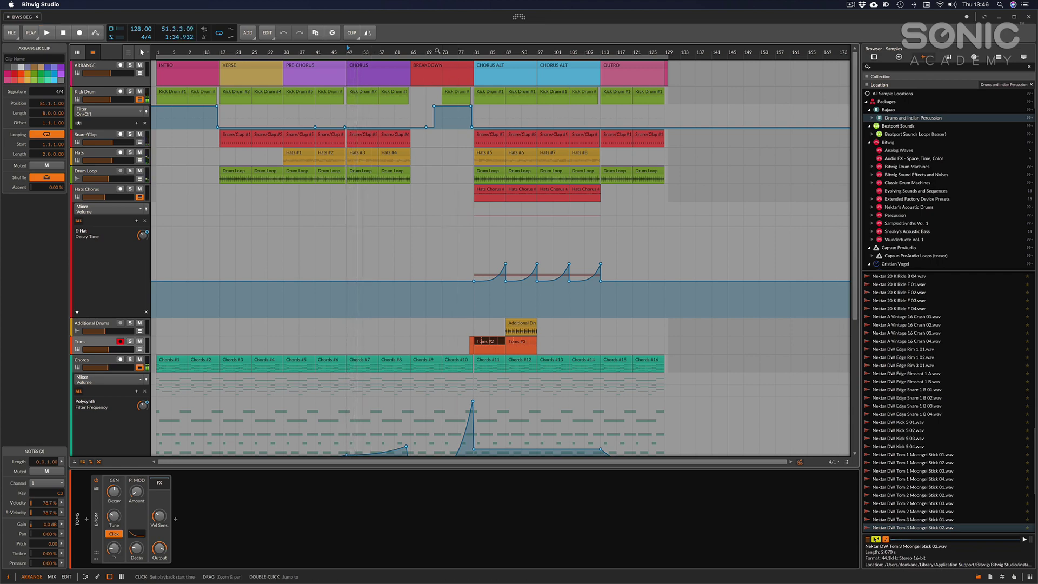
{"action": "left_click", "coordinate": [443, 51]}
{"action": "key", "text": "space"}
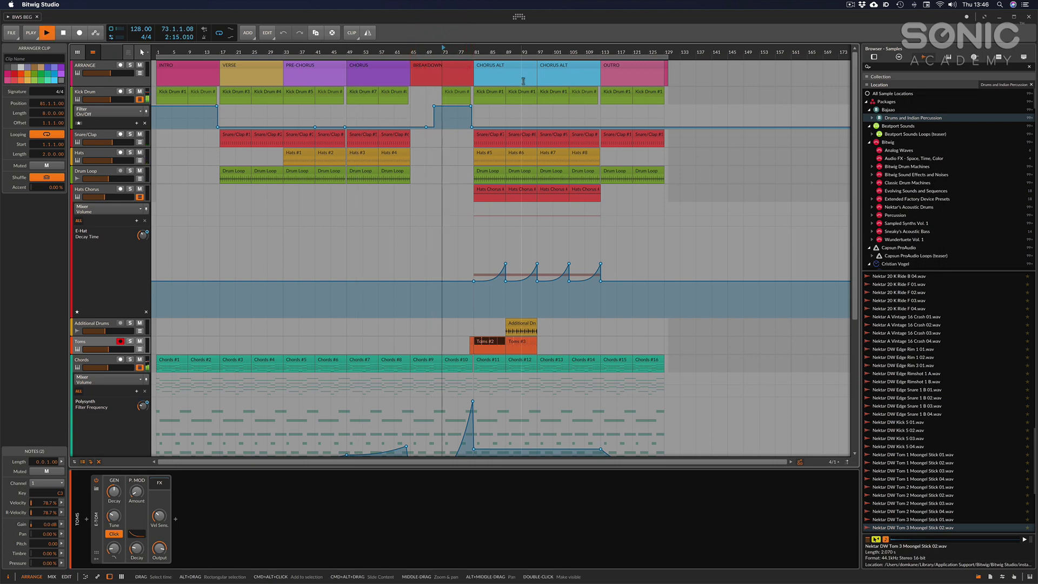
{"action": "left_click", "coordinate": [468, 49]}
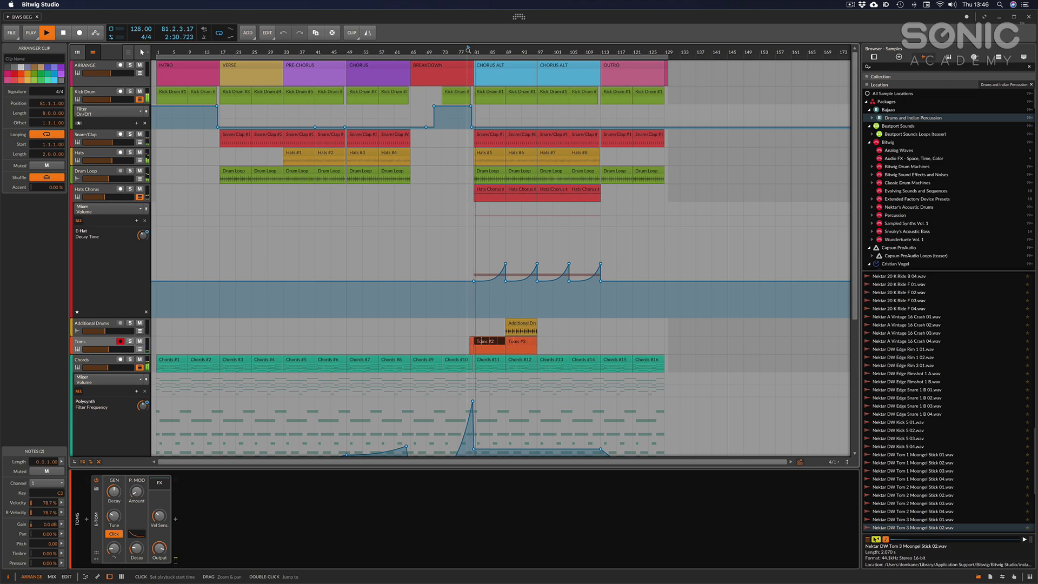
{"action": "key", "text": "space"}
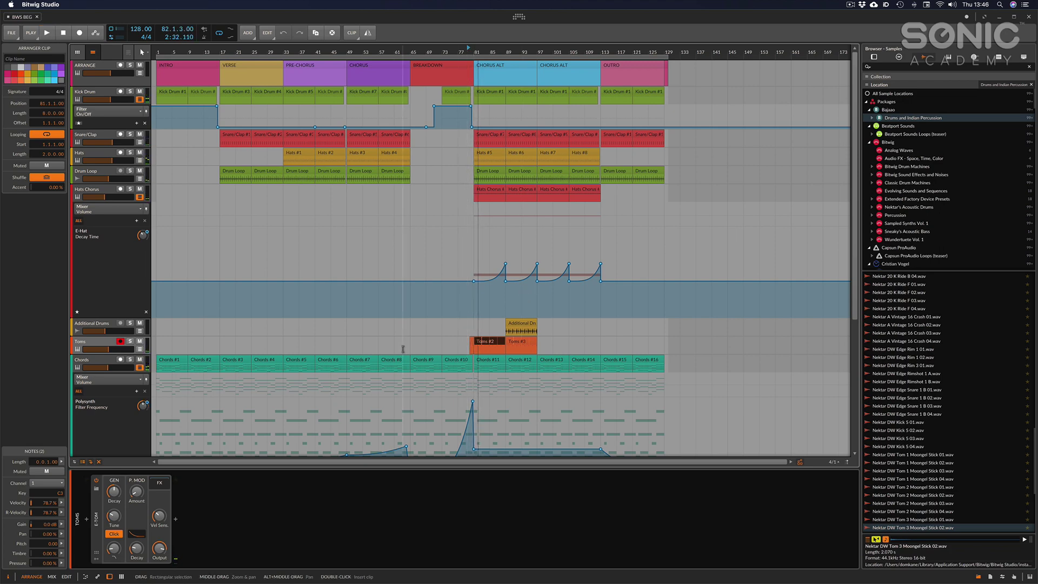
Survey the tracks down to the Master, and inspect the Kick Drum track's Kick 2 and Filter devices in the mixer view
{"action": "scroll", "coordinate": [402, 348], "scroll_direction": "down", "scroll_amount": 2}
{"action": "scroll", "coordinate": [403, 348], "scroll_direction": "down", "scroll_amount": 6}
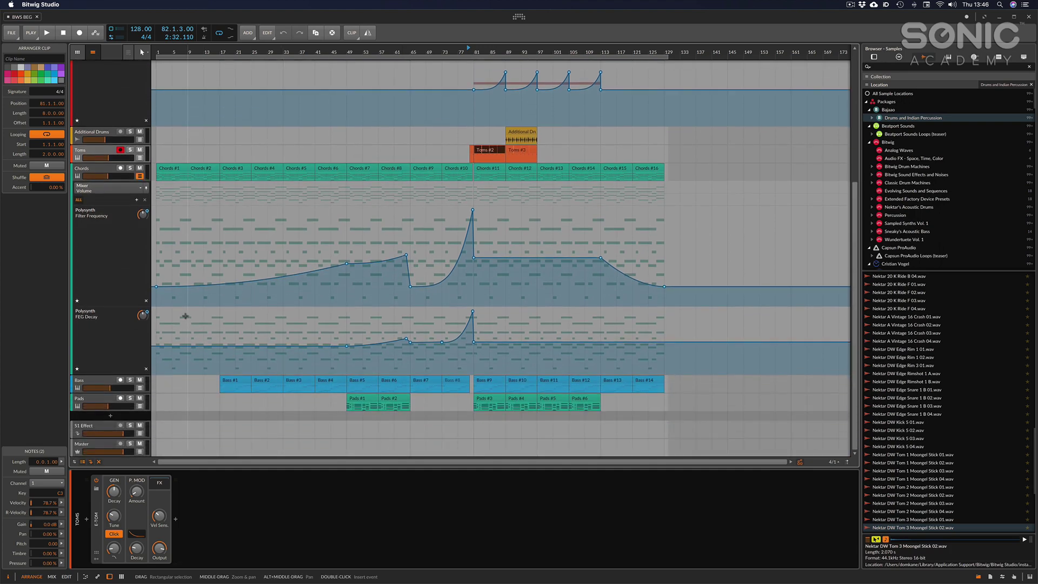
{"action": "scroll", "coordinate": [184, 316], "scroll_direction": "up", "scroll_amount": 7}
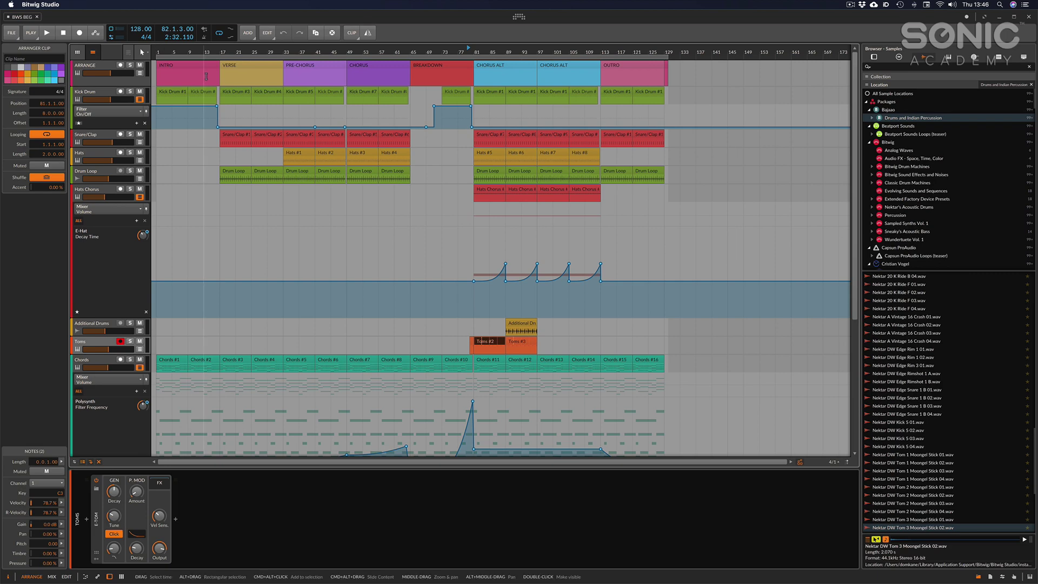
{"action": "left_click", "coordinate": [93, 92]}
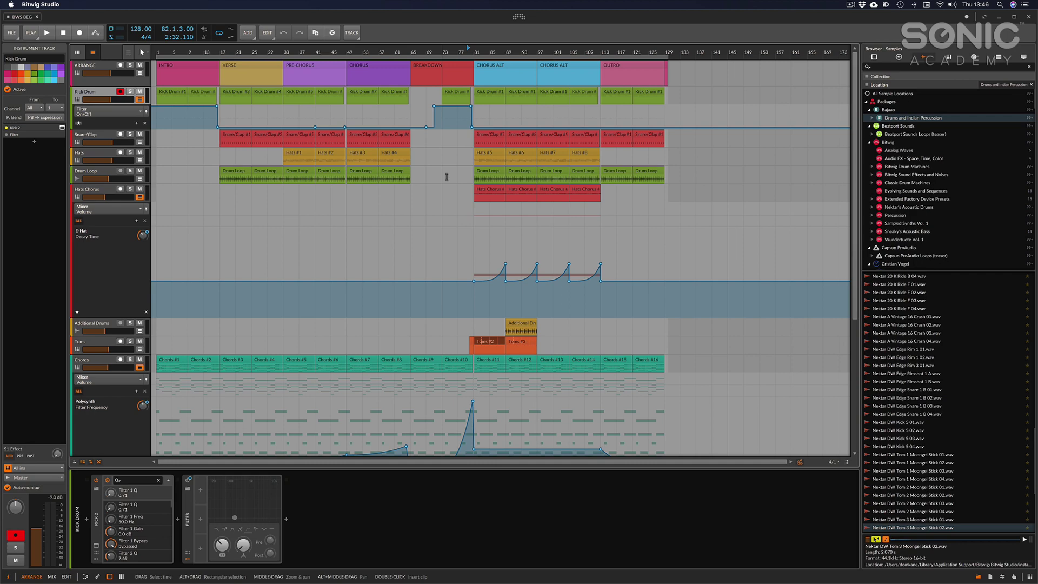
{"action": "key", "text": "alt+2"}
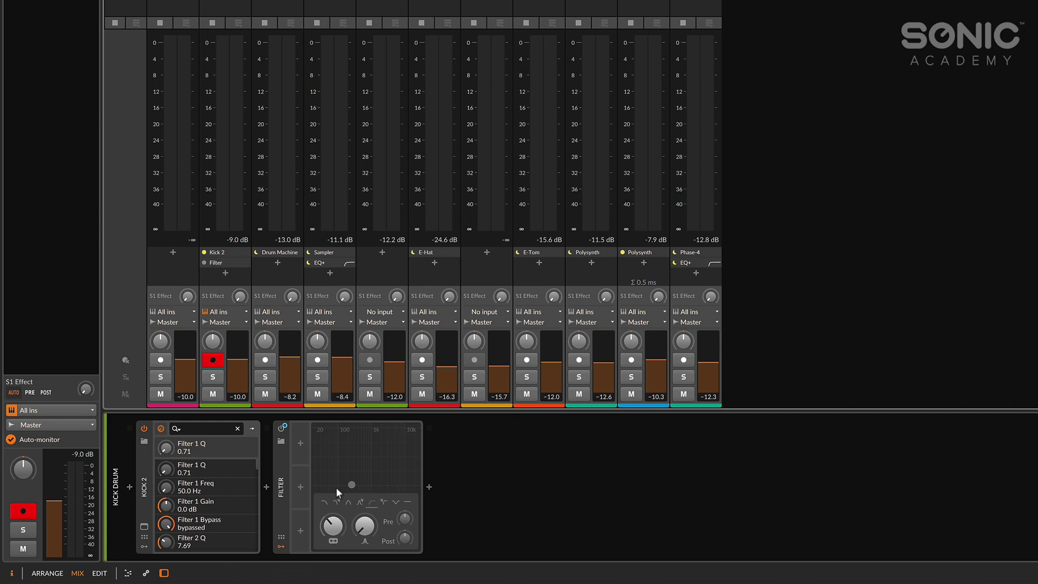
{"action": "left_click", "coordinate": [142, 505]}
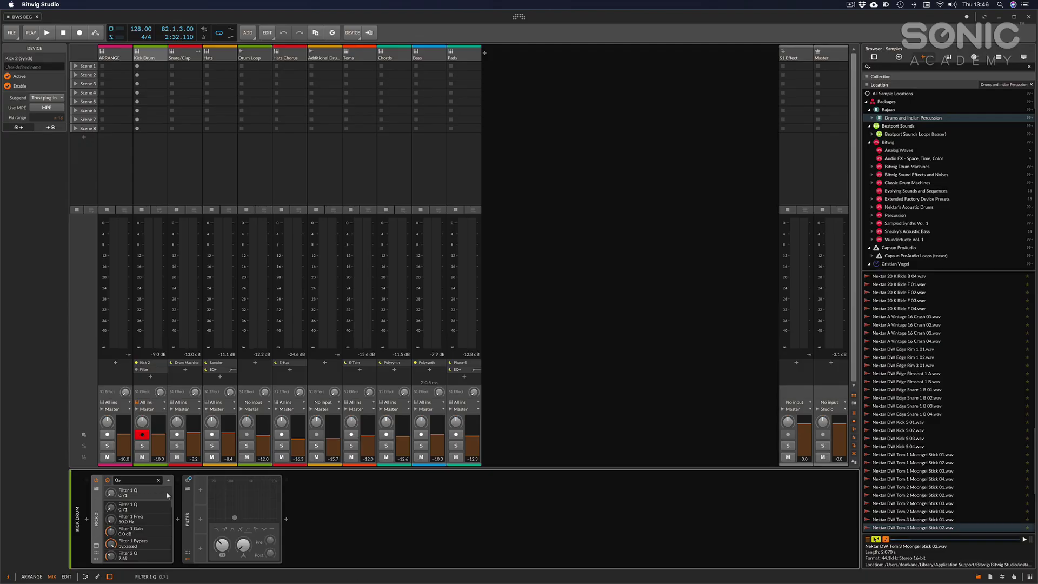
{"action": "left_click", "coordinate": [189, 535]}
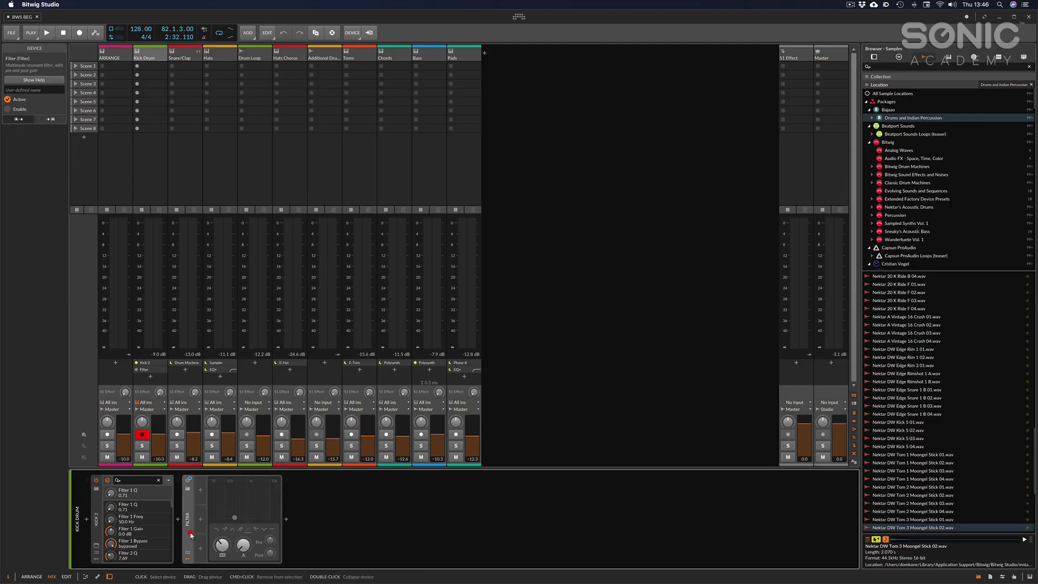
Search the devices for a reverb and insert Bitwig's Reverb after the Filter on the Kick Drum track
{"action": "left_click", "coordinate": [286, 520]}
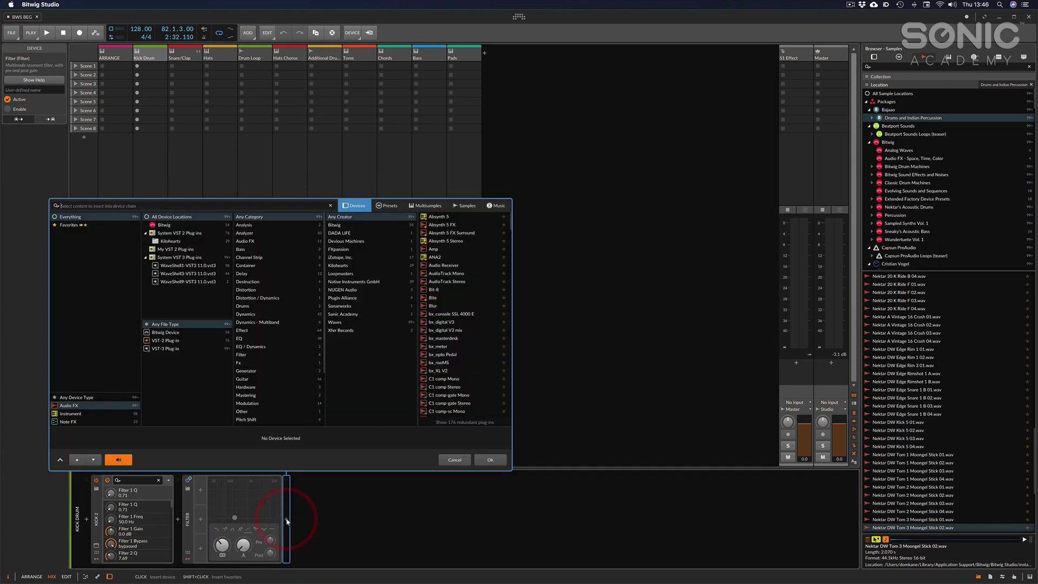
{"action": "type", "text": "rever"}
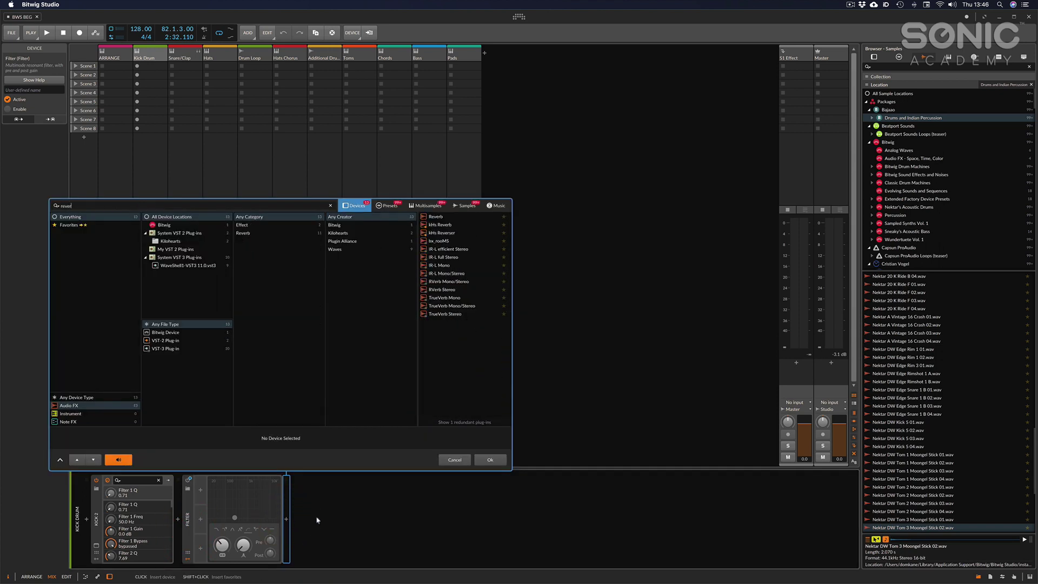
{"action": "double_click", "coordinate": [442, 219]}
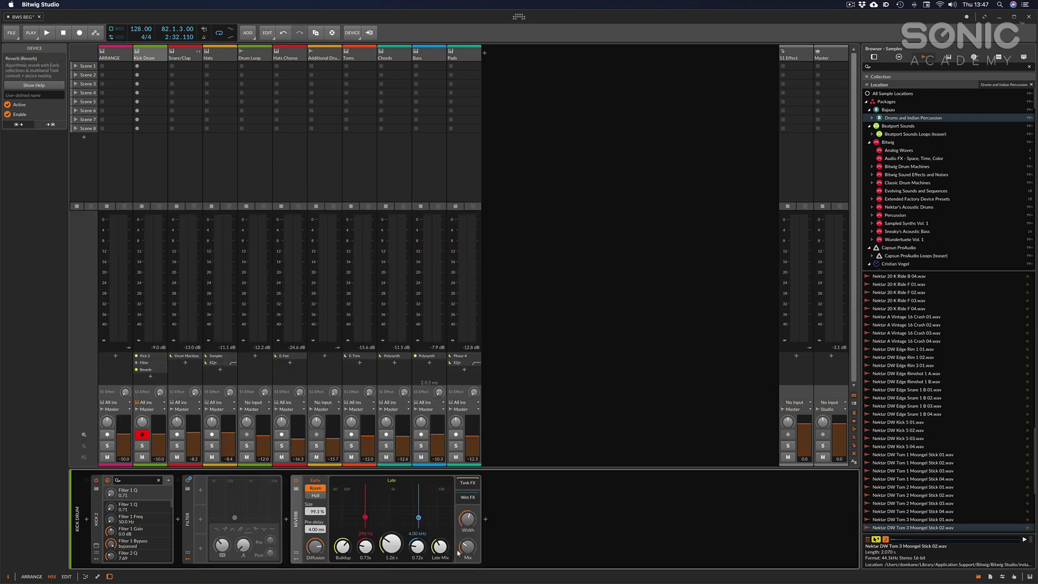
Solo the Kick Drum track and play it from bar 23 in the verse with the mixer in view
{"action": "left_click", "coordinate": [141, 445]}
{"action": "key", "text": "alt+1"}
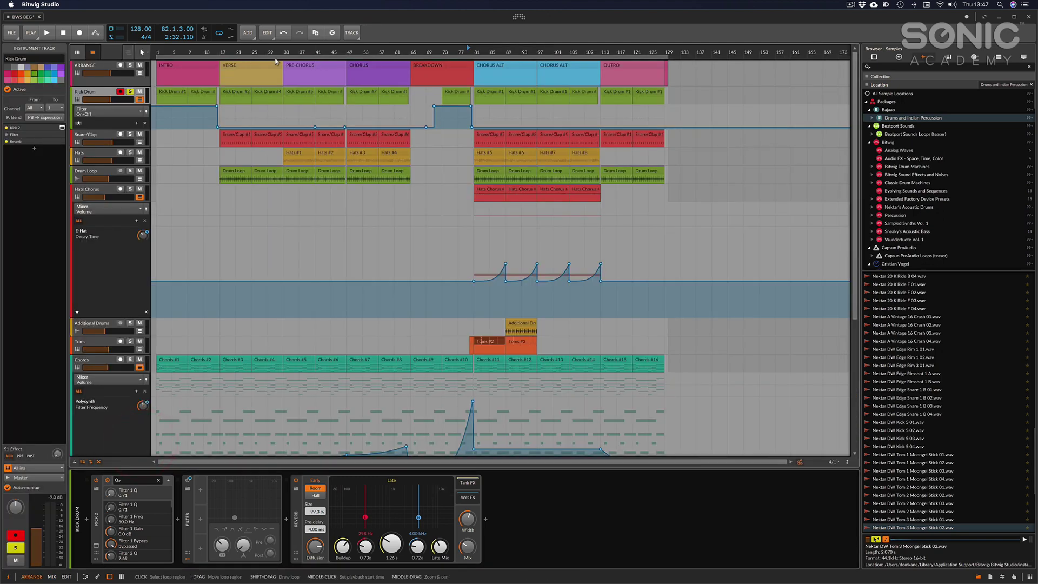
{"action": "left_click", "coordinate": [244, 50]}
{"action": "key", "text": "alt+2"}
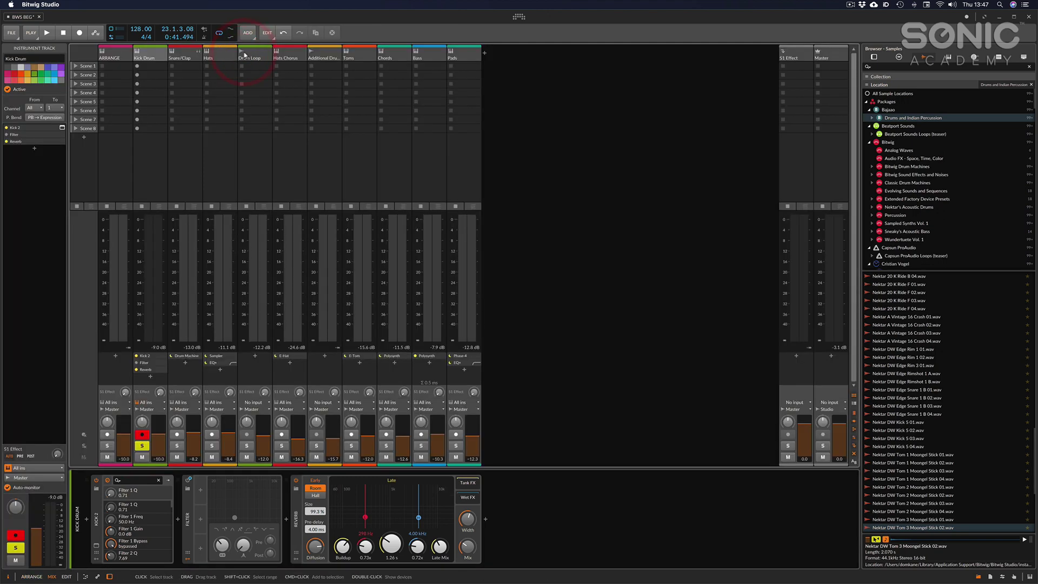
{"action": "key", "text": "space"}
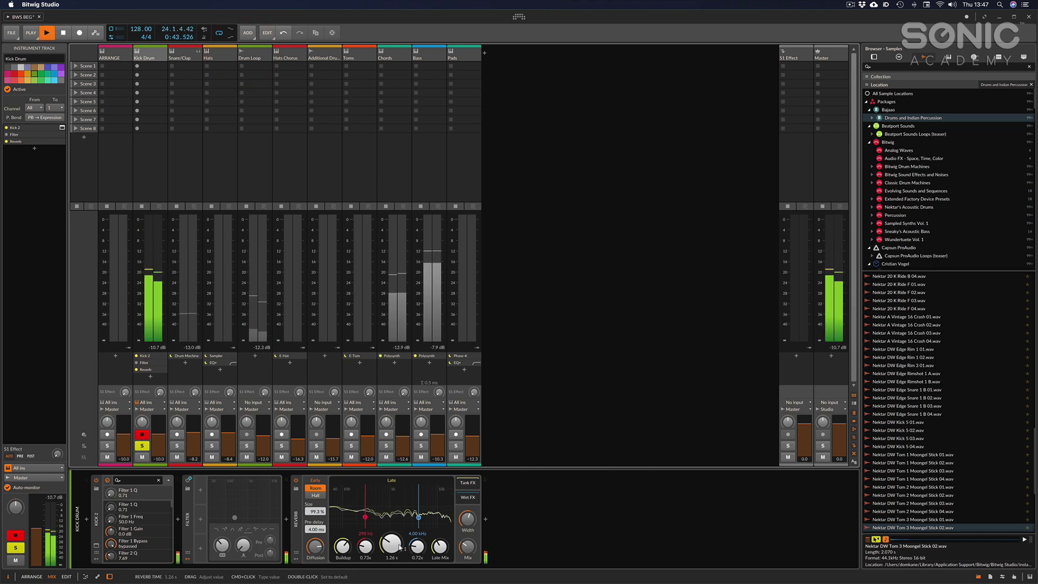
{"action": "key", "text": "space"}
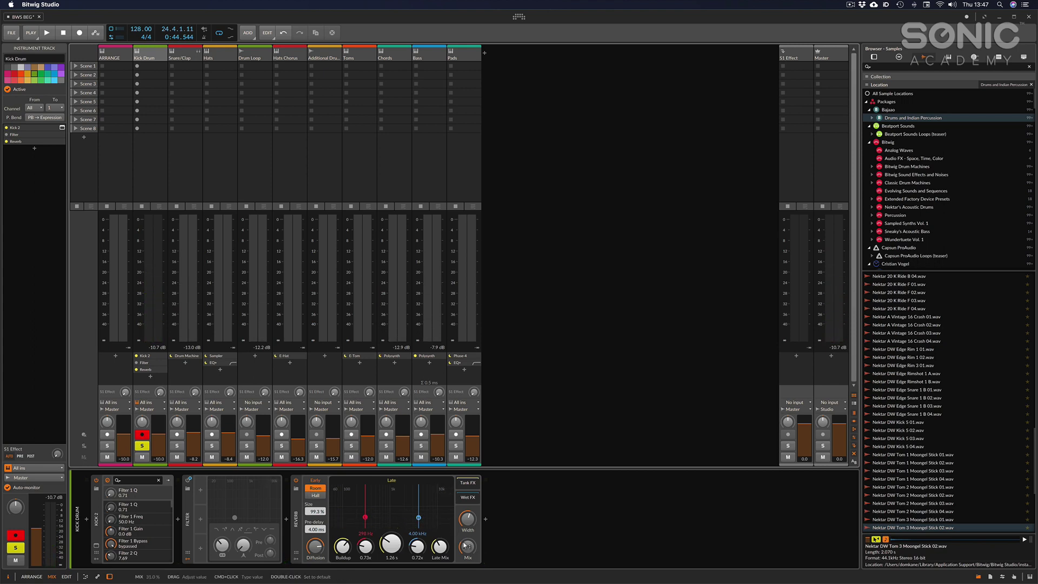
Set the Reverb's Mix to 0% and play the soloed kick to hear it dry
{"action": "left_click_drag", "start_coordinate": [469, 553], "coordinate": [469, 571]}
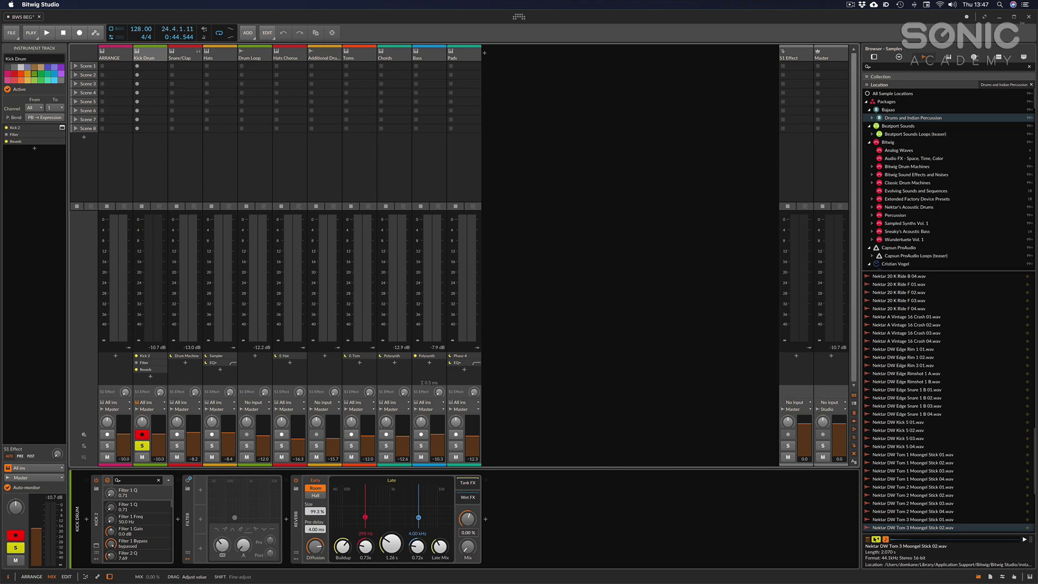
{"action": "key", "text": "space"}
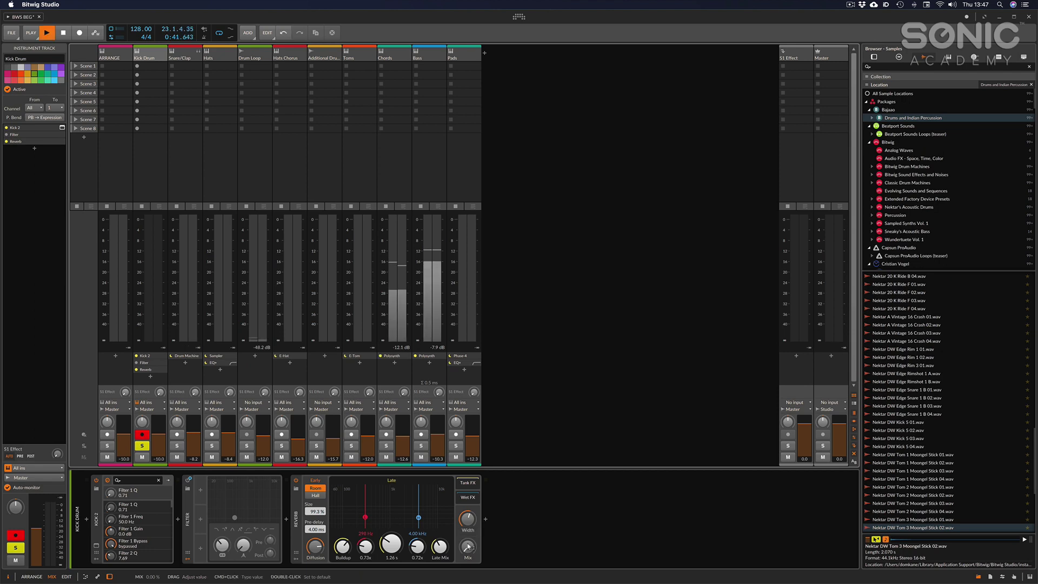
{"action": "key", "text": "space"}
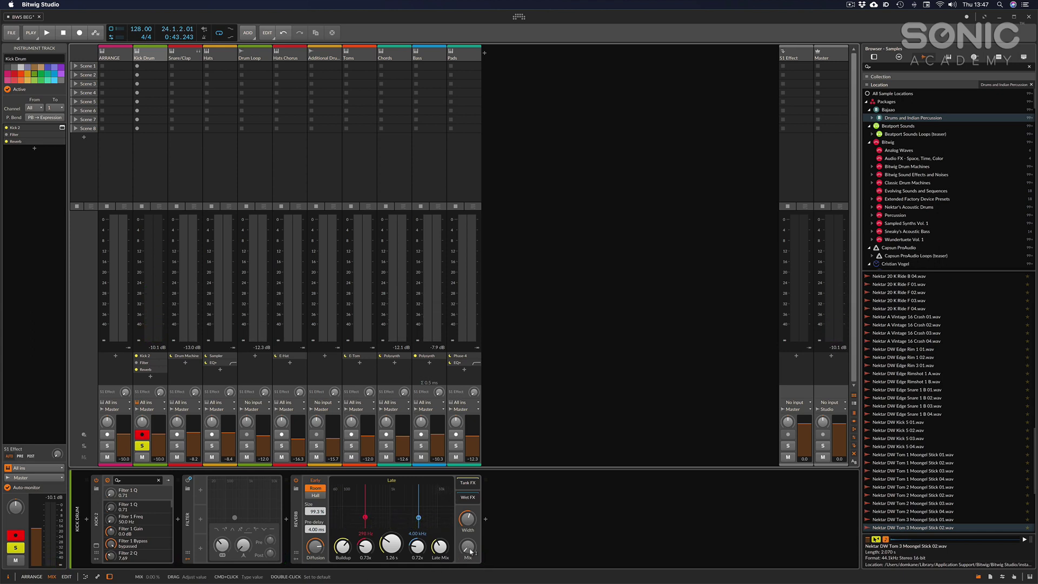
Set the Reverb's Mix to 100% and play the soloed kick to hear only the wet signal
{"action": "key", "text": "super+z"}
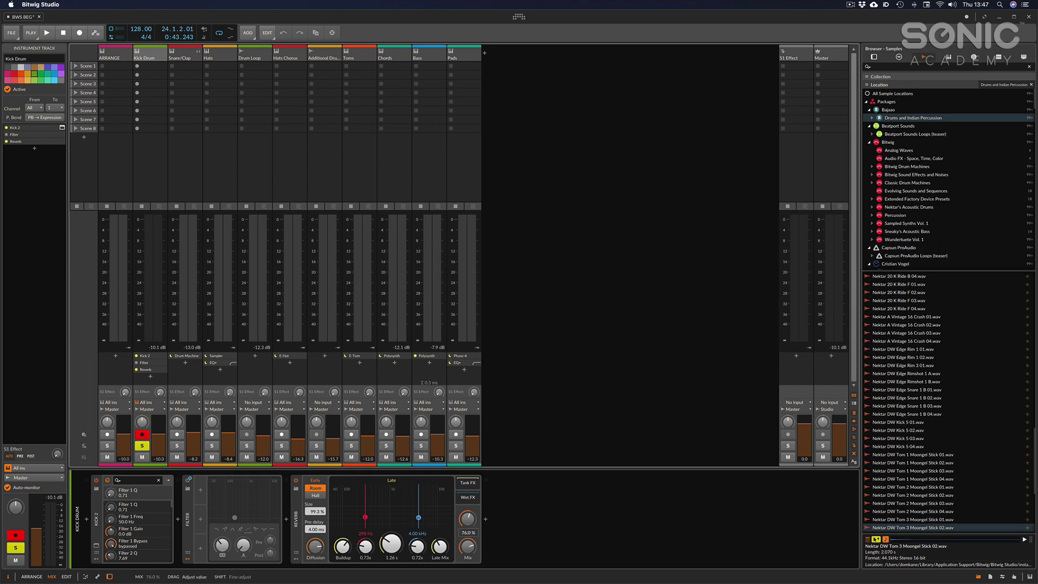
{"action": "key", "text": "super+shift+z"}
{"action": "key", "text": "space"}
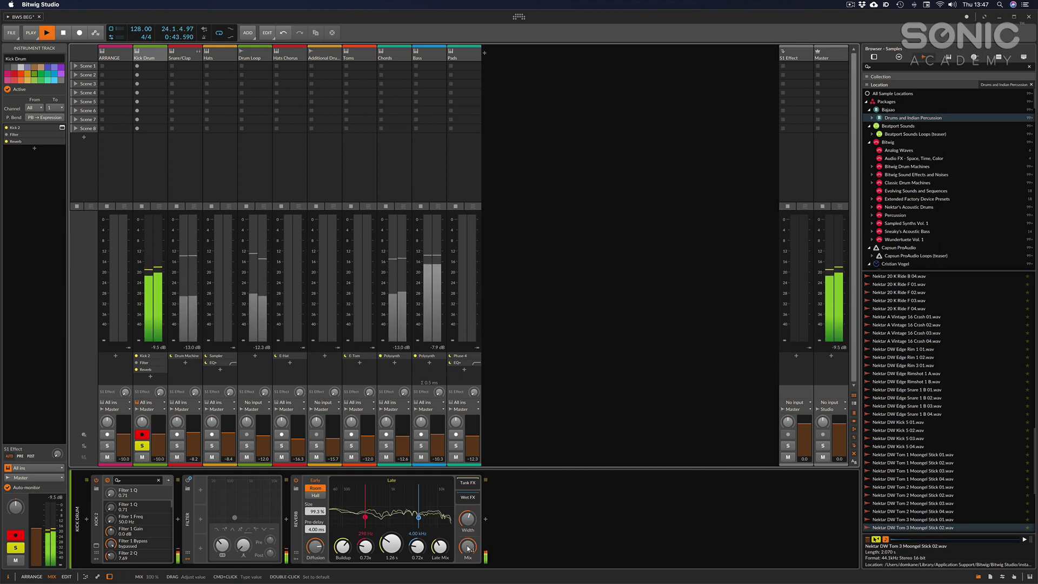
{"action": "key", "text": "space"}
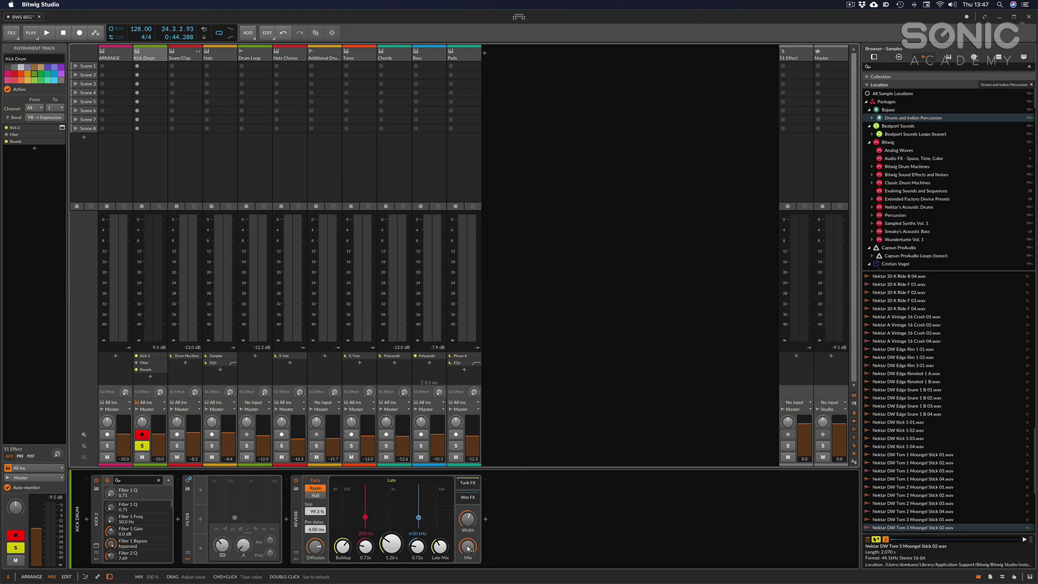
Lower the Reverb's Mix to about 13% while the soloed kick plays, and stop playback
{"action": "key", "text": "space"}
{"action": "left_click_drag", "start_coordinate": [469, 548], "coordinate": [468, 576]}
{"action": "key", "text": "space"}
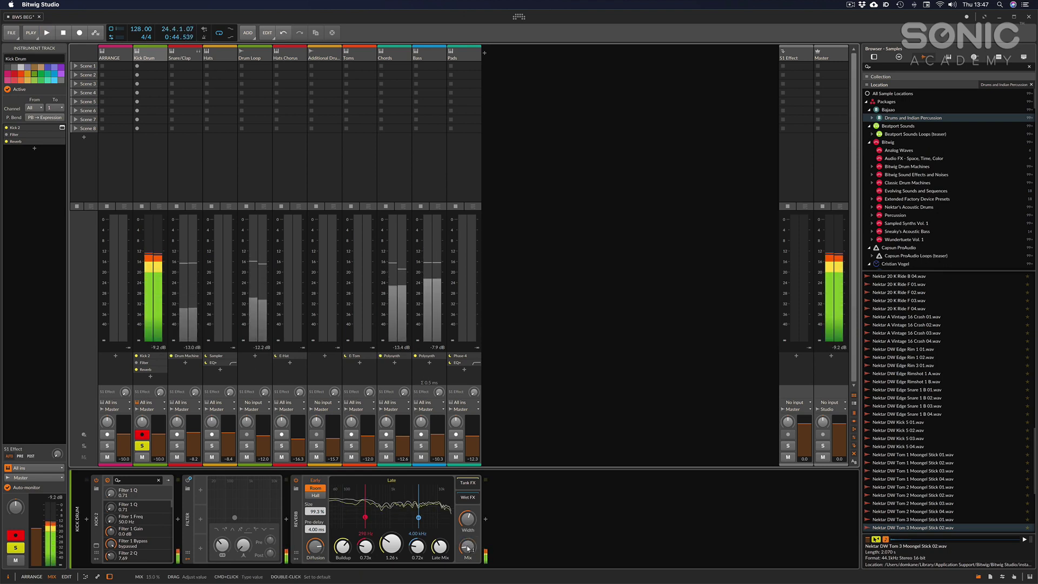
Delete the Reverb from the Kick Drum track and select the S1 Effect track
{"action": "left_click", "coordinate": [297, 545]}
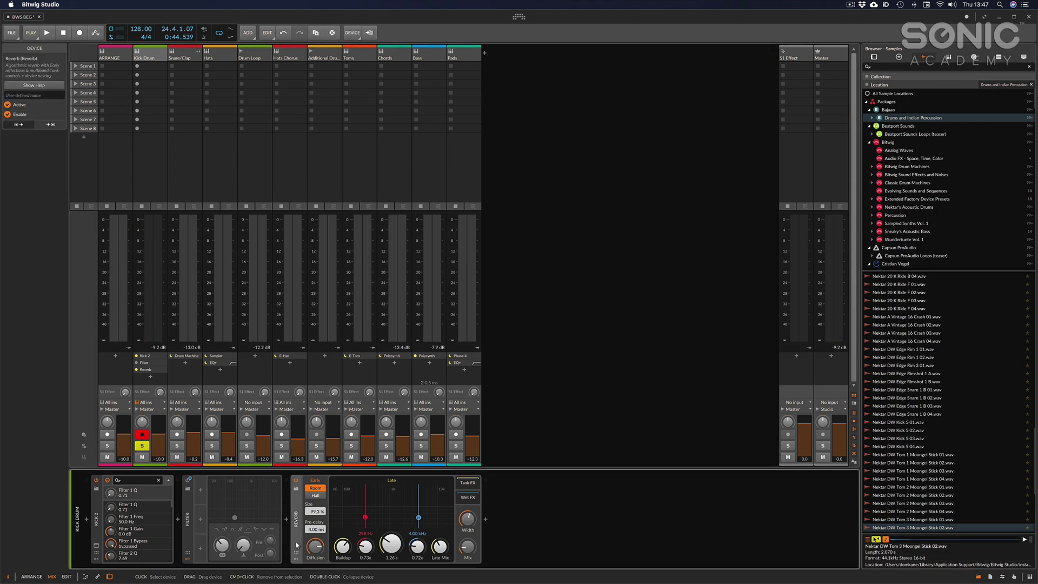
{"action": "key", "text": "Delete"}
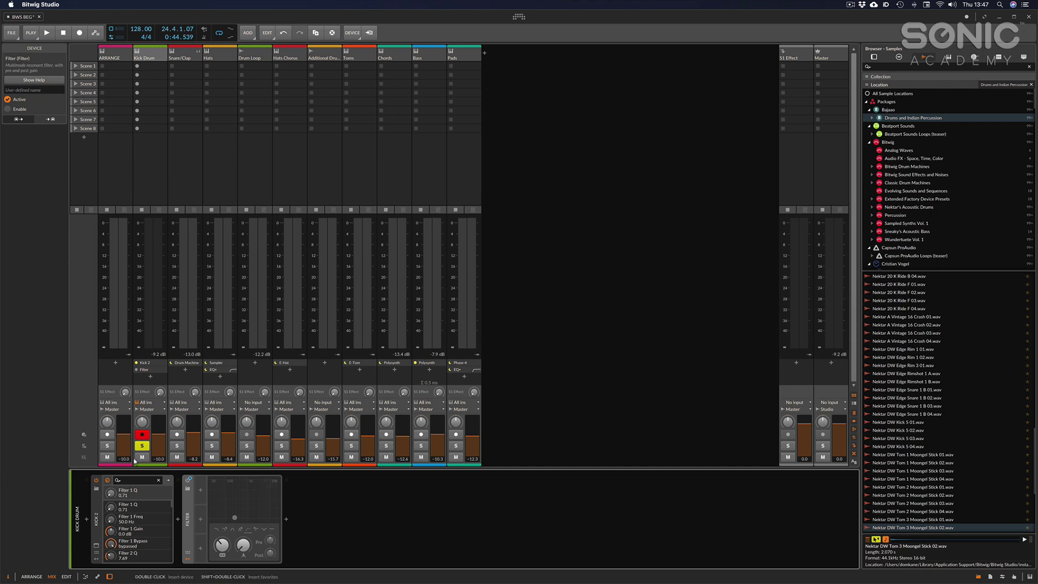
{"action": "left_click", "coordinate": [790, 54]}
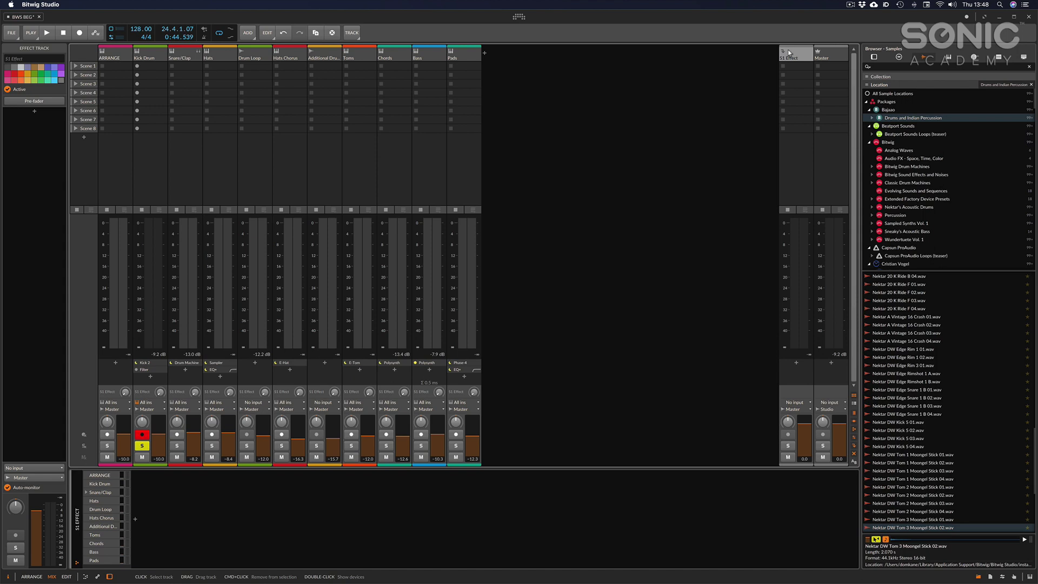
Add two more effect tracks next to the S1 Effect track
{"action": "right_click", "coordinate": [731, 90]}
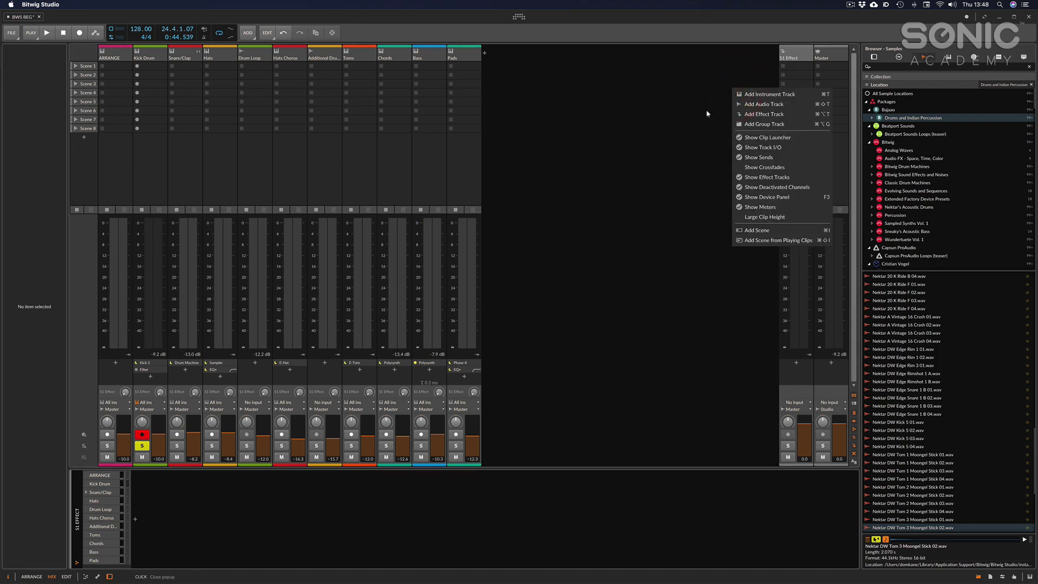
{"action": "left_click", "coordinate": [779, 115]}
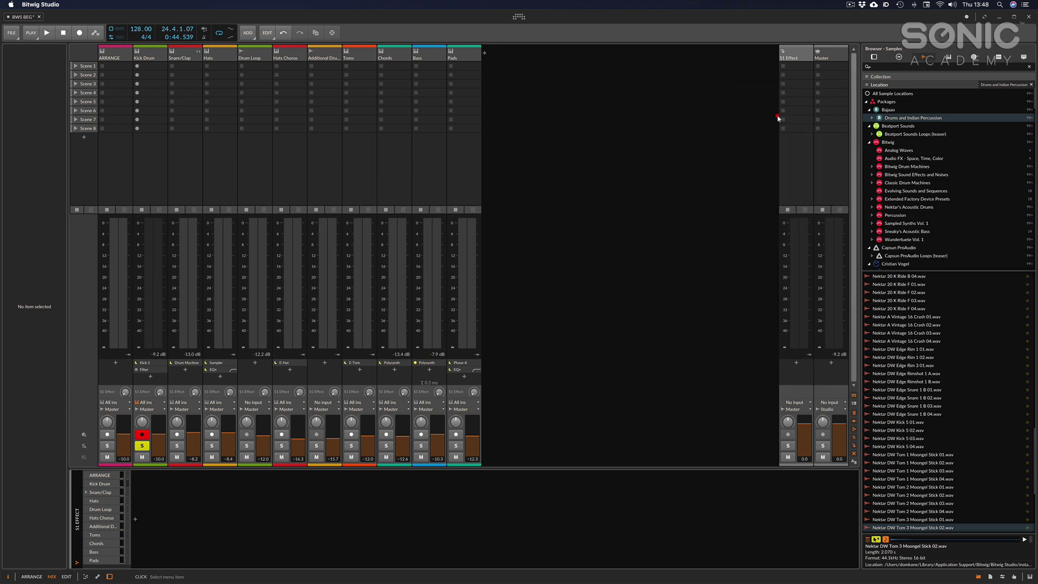
{"action": "right_click", "coordinate": [711, 95]}
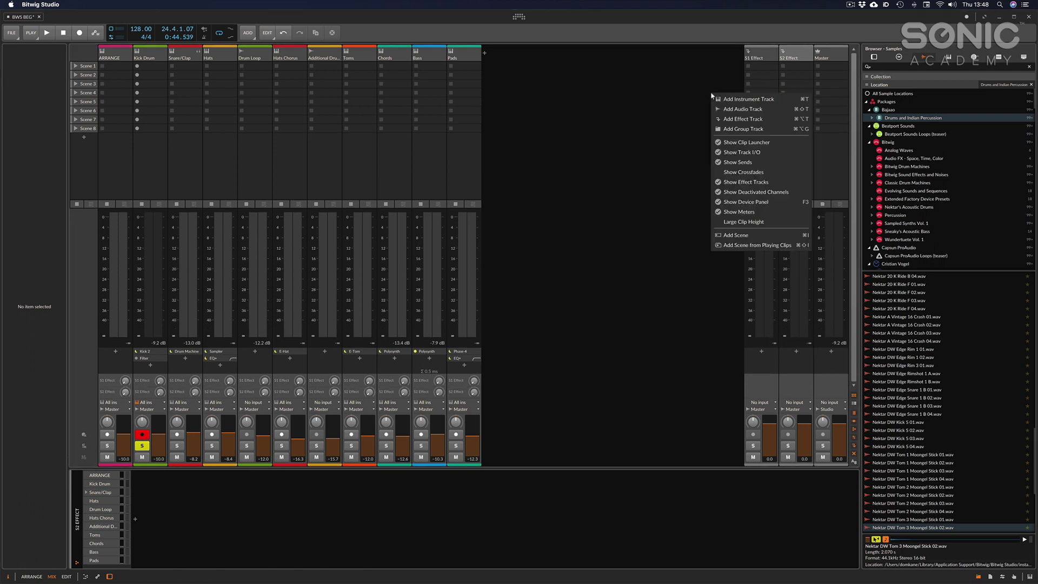
{"action": "left_click", "coordinate": [757, 119]}
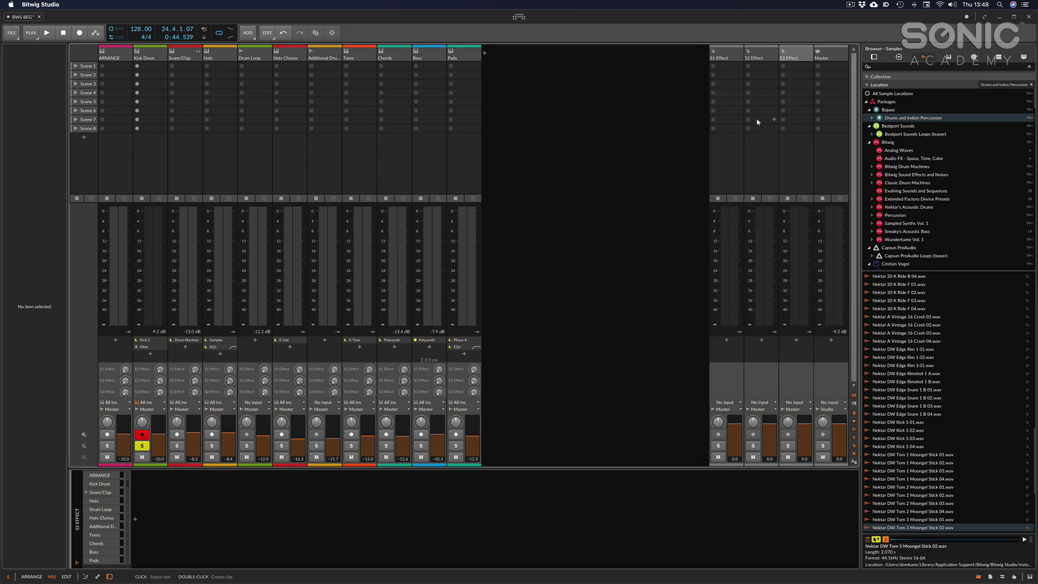
Insert Bitwig's Reverb device on the S1 Effect track
{"action": "left_click", "coordinate": [723, 57]}
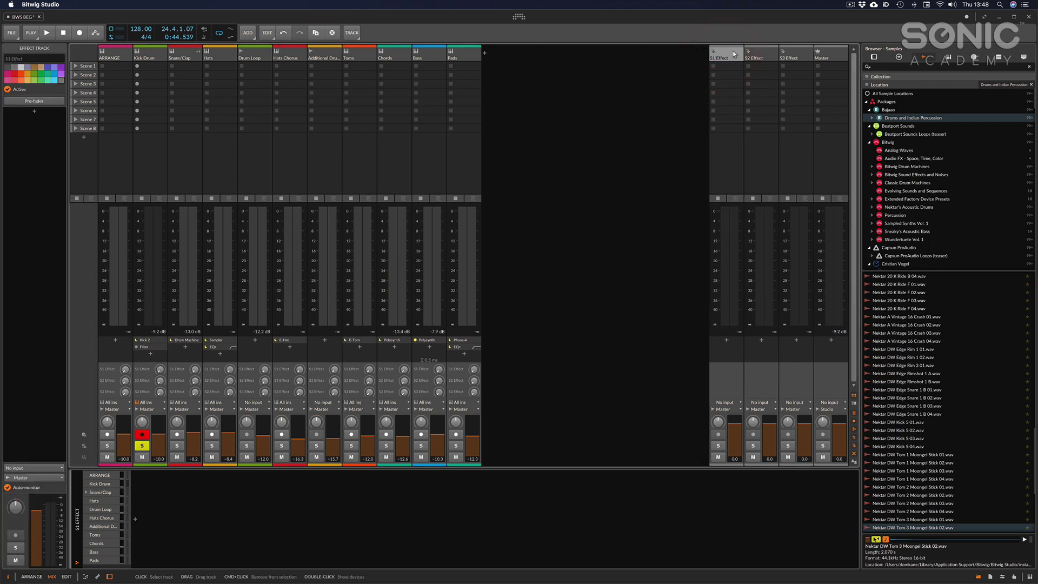
{"action": "left_click", "coordinate": [723, 55]}
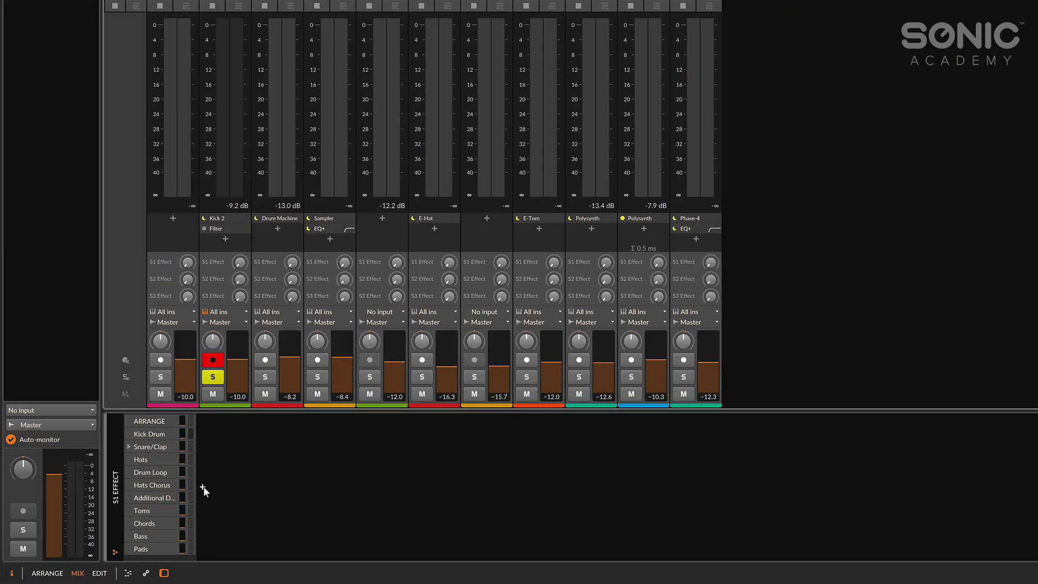
{"action": "left_click", "coordinate": [135, 519]}
{"action": "type", "text": "reve"}
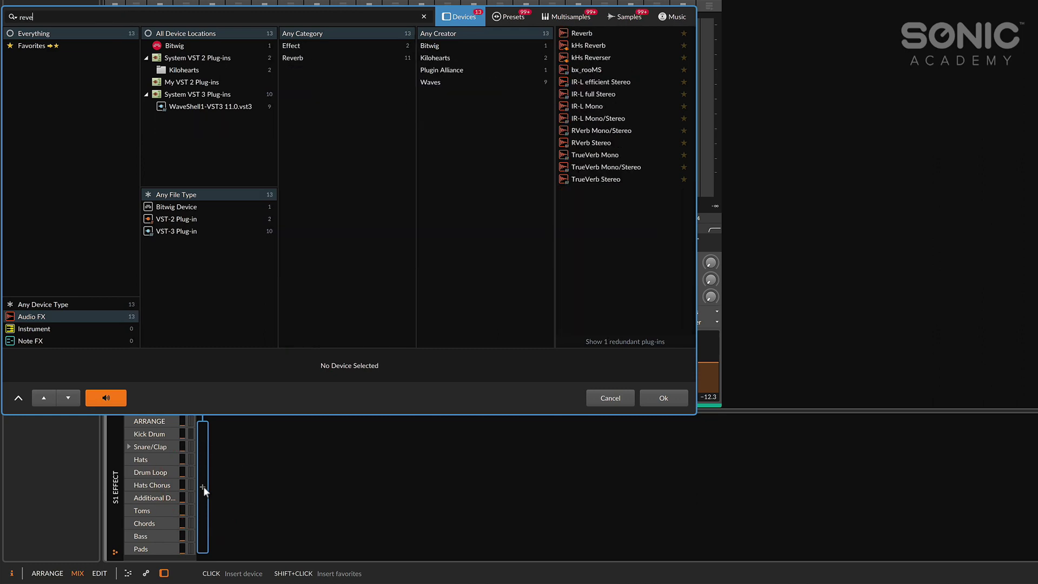
{"action": "double_click", "coordinate": [581, 33]}
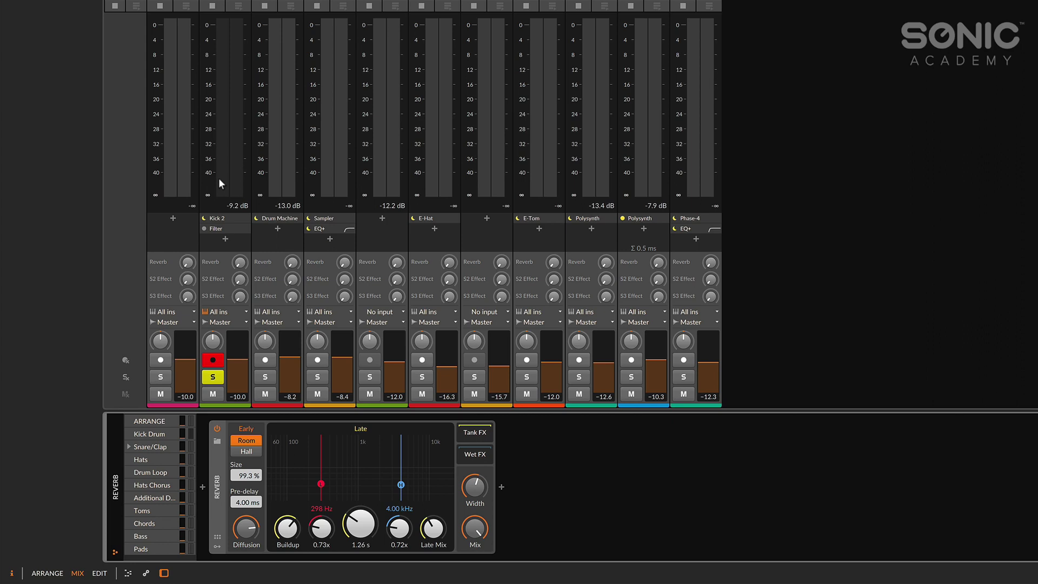
Compare the soloed kick without any send and with its Reverb send raised to about -3.3 dB, and reset the send
{"action": "key", "text": "space"}
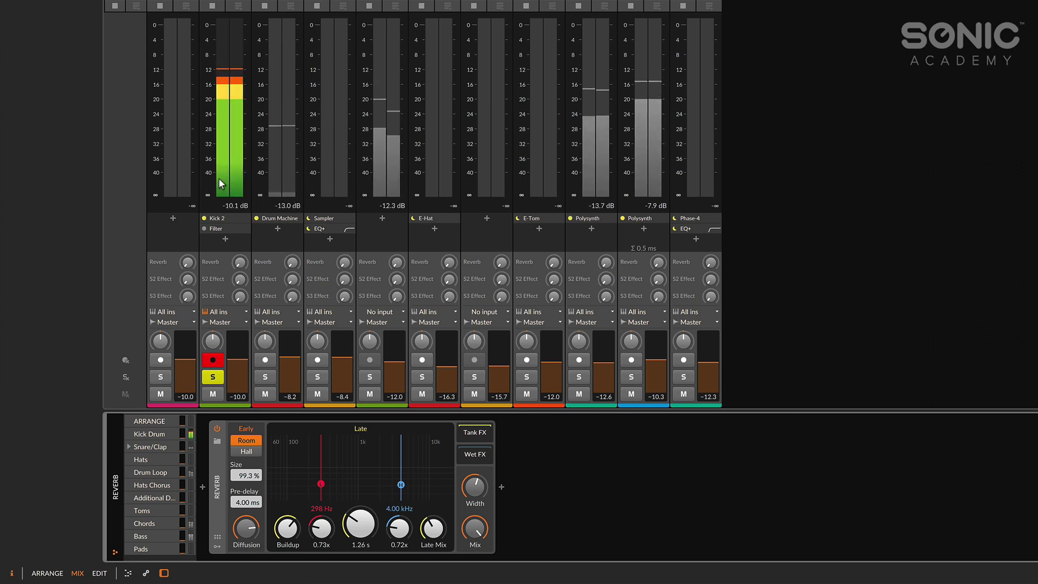
{"action": "key", "text": "space"}
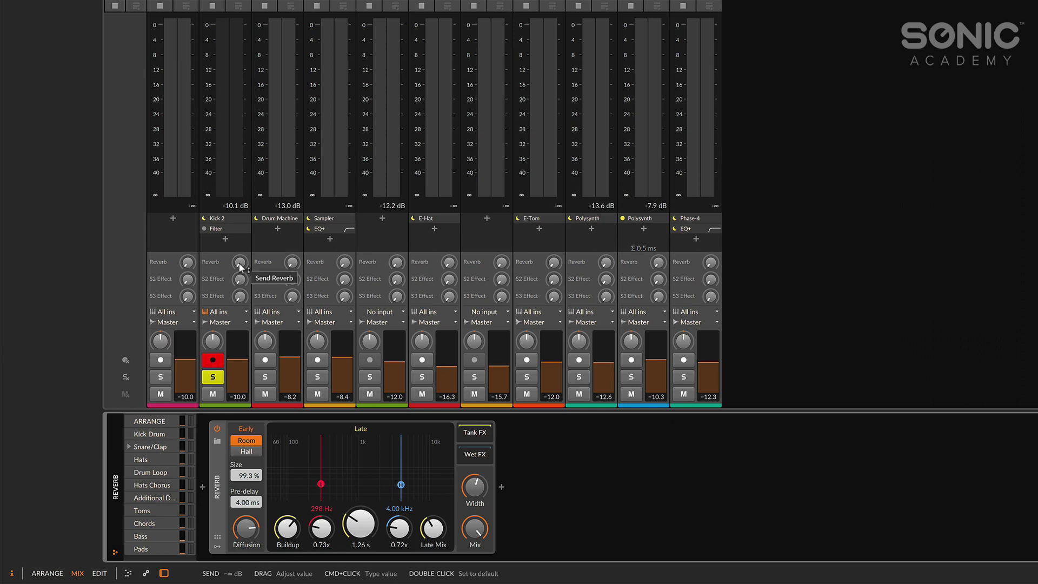
{"action": "left_click_drag", "start_coordinate": [240, 265], "coordinate": [239, 230]}
{"action": "key", "text": "space"}
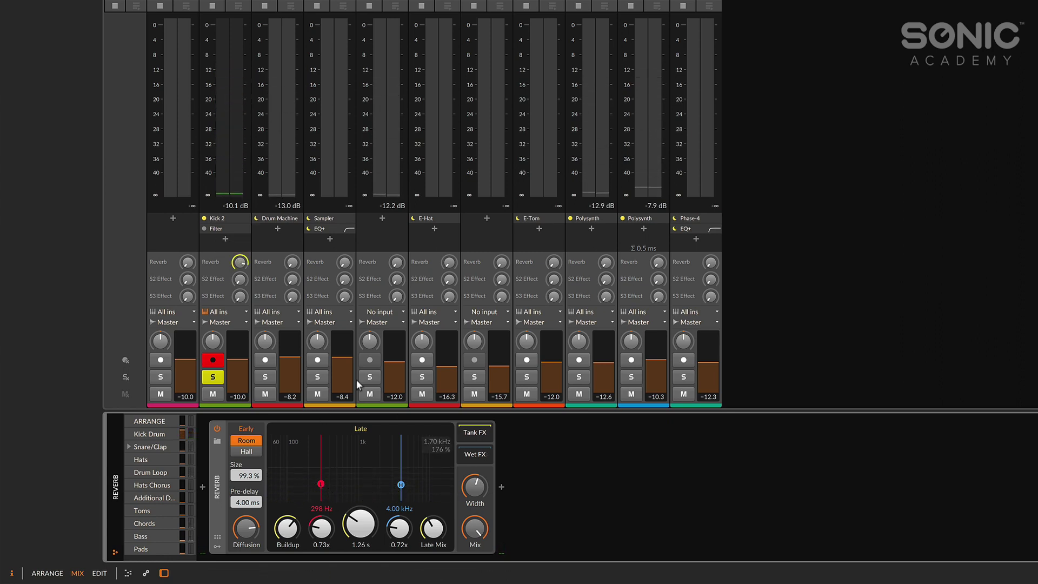
{"action": "left_click_drag", "start_coordinate": [239, 261], "coordinate": [239, 256]}
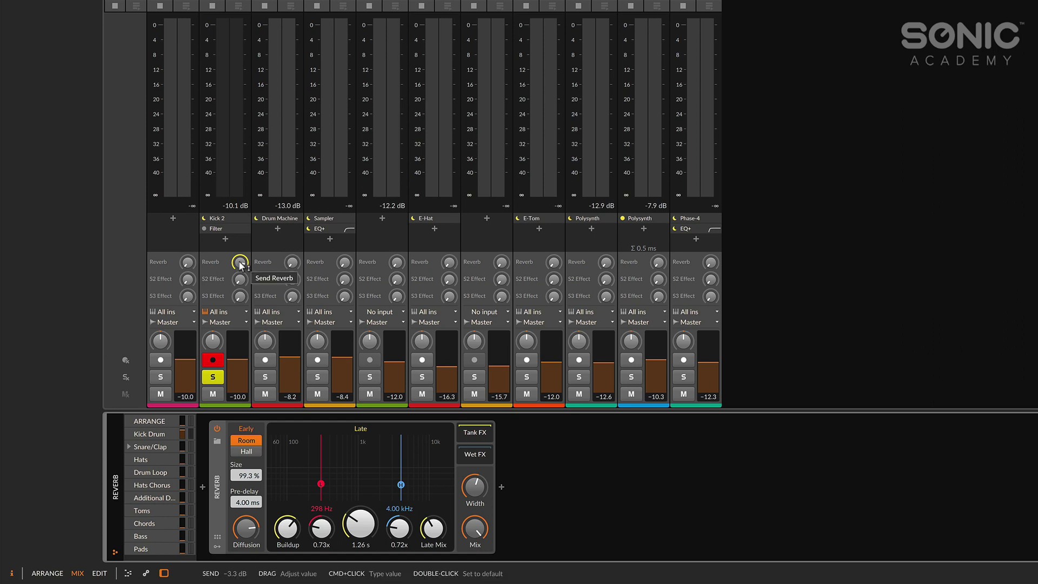
{"action": "key", "text": "space"}
{"action": "double_click", "coordinate": [239, 262]}
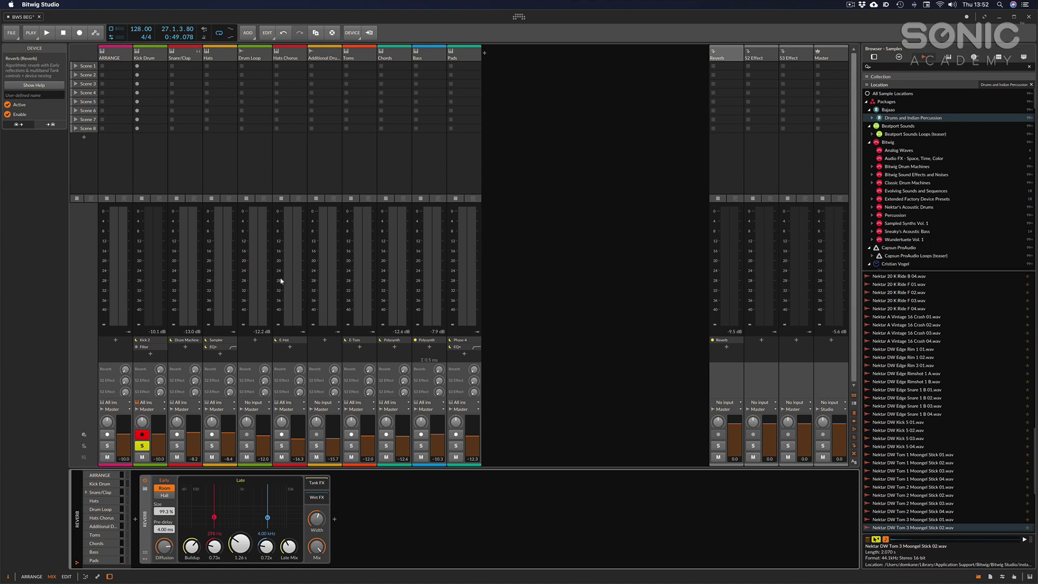
Unsolo the Kick Drum and compare its device chain with the Reverb effect track's chain
{"action": "left_click", "coordinate": [142, 446]}
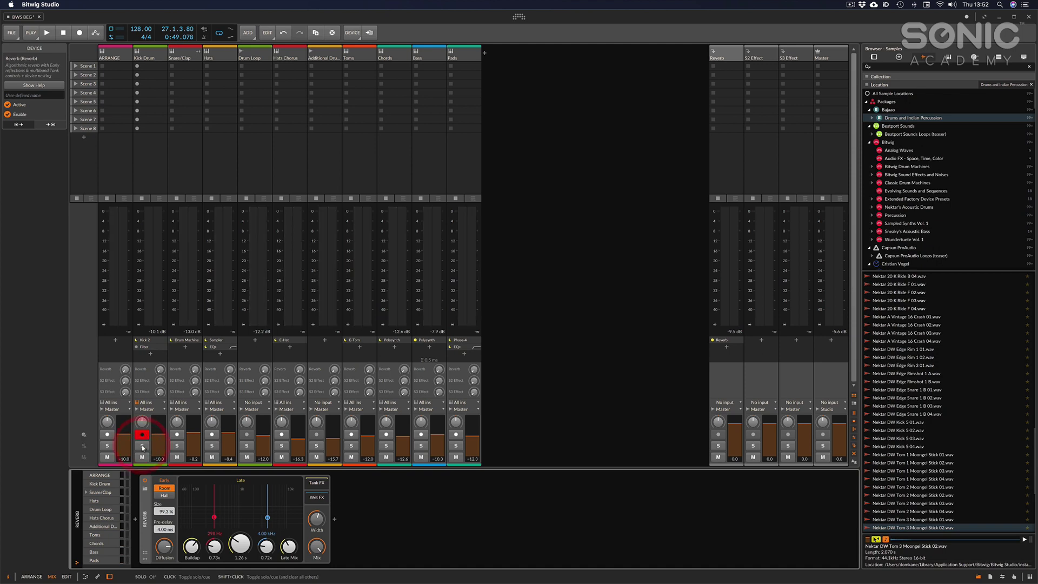
{"action": "left_click", "coordinate": [148, 57]}
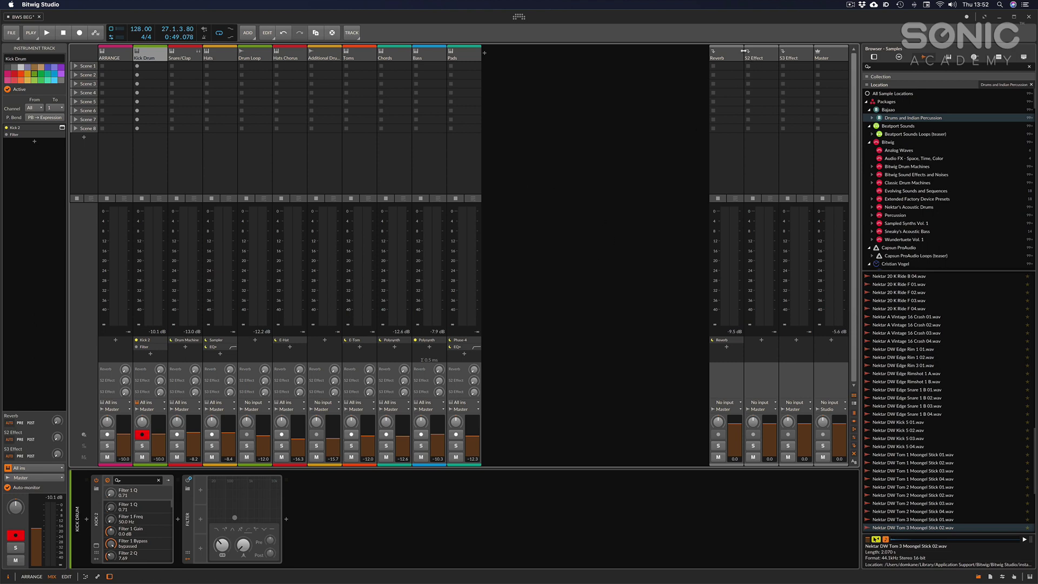
{"action": "left_click", "coordinate": [728, 53]}
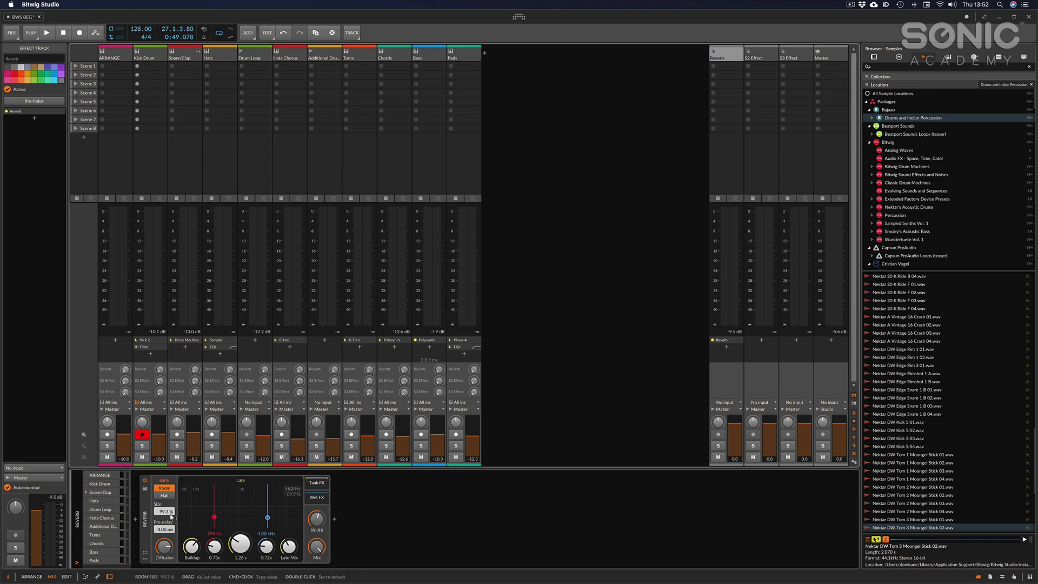
{"action": "left_click", "coordinate": [145, 534]}
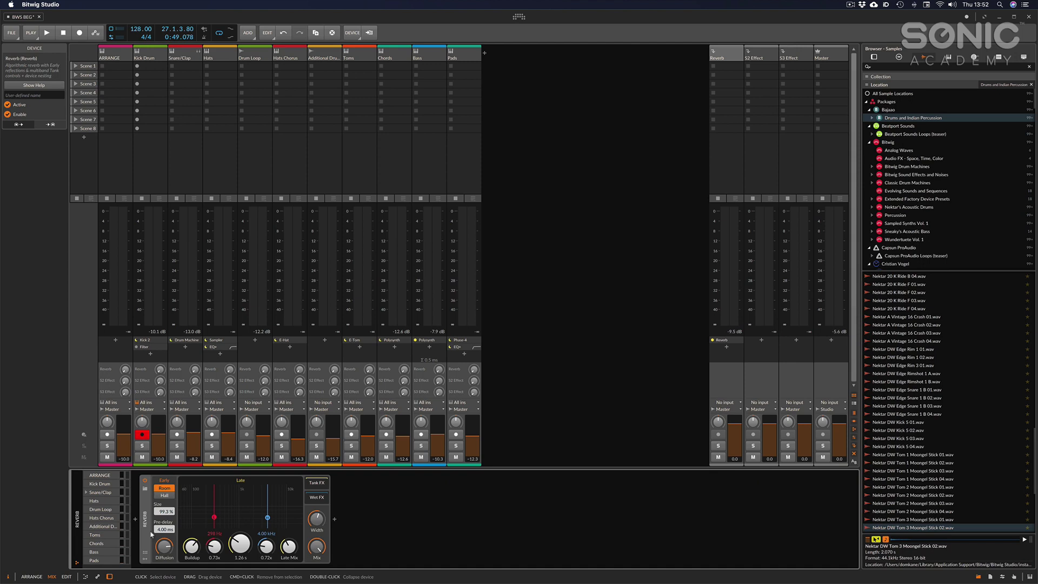
{"action": "left_click", "coordinate": [727, 54]}
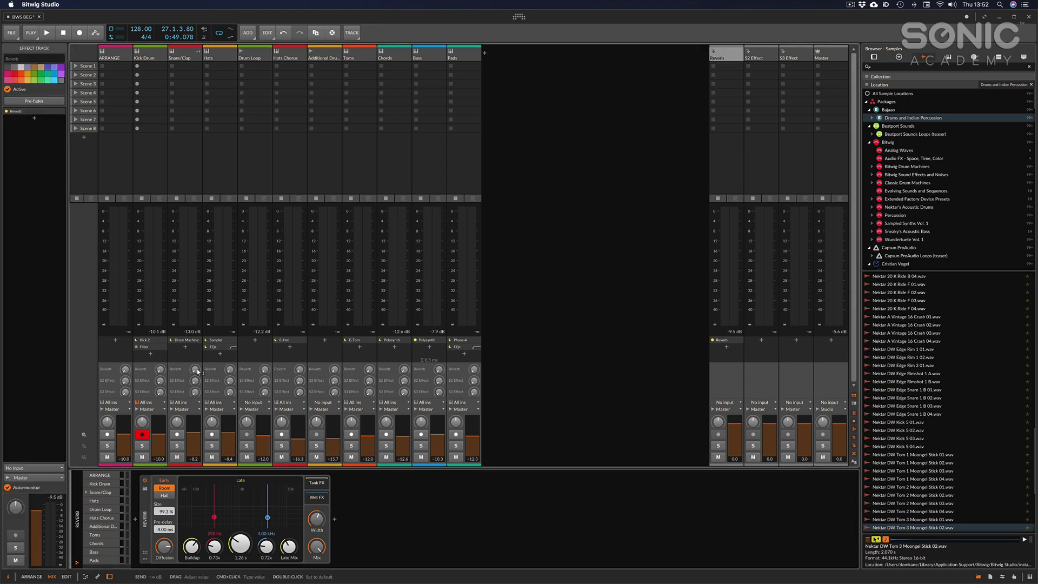
Try out the Reverb sends on the Hats and Chords tracks and reset them to off
{"action": "left_click_drag", "start_coordinate": [230, 369], "coordinate": [230, 365]}
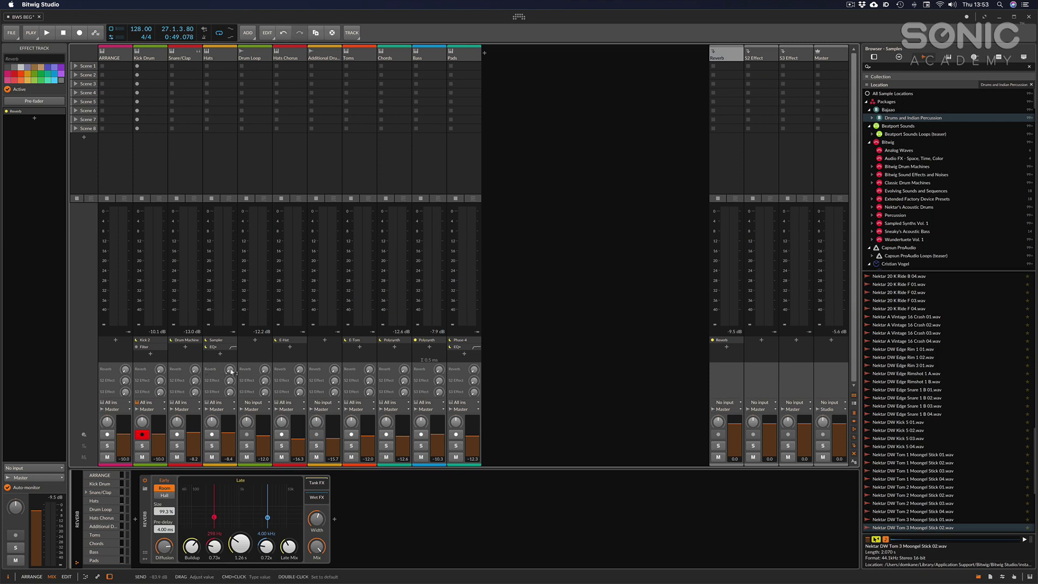
{"action": "double_click", "coordinate": [404, 369]}
{"action": "double_click", "coordinate": [404, 369]}
{"action": "double_click", "coordinate": [230, 369]}
{"action": "left_click", "coordinate": [230, 368]}
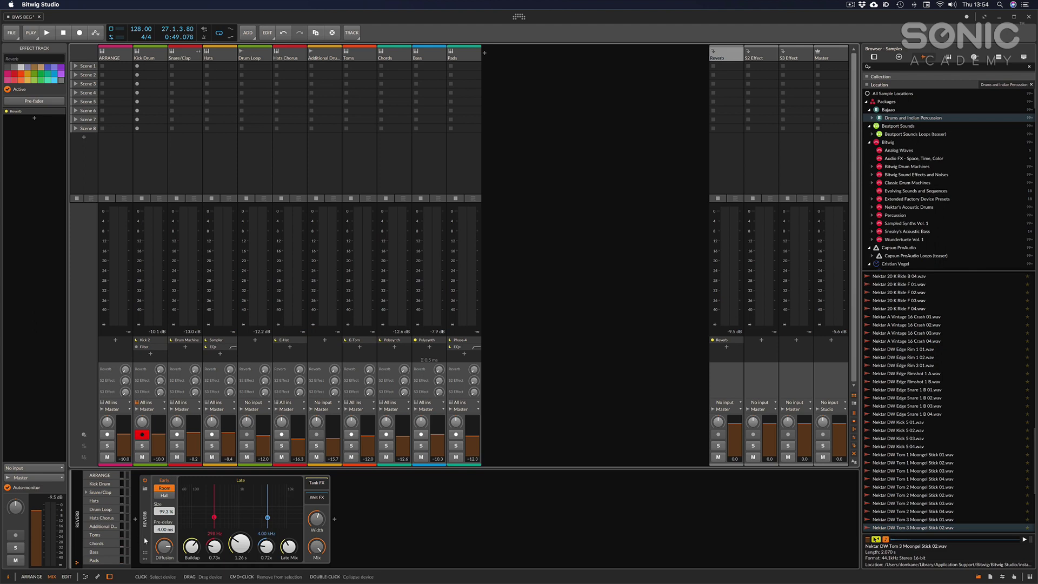
Set the Kick Drum's Reverb send to 0.0 dB and, with the kick soloed and playing, lengthen the reverb time to 2.34 s
{"action": "left_click", "coordinate": [145, 541]}
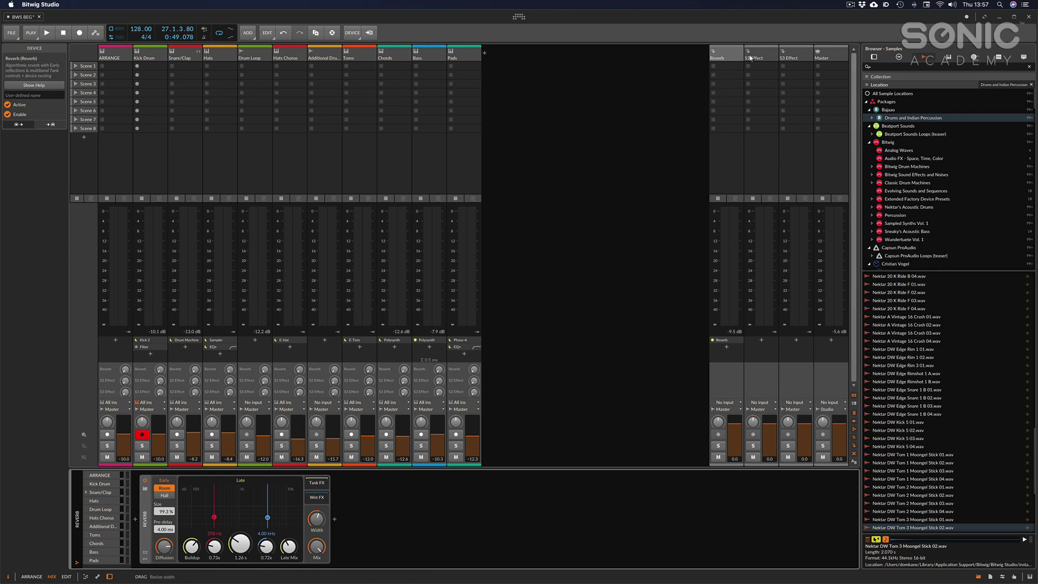
{"action": "left_click", "coordinate": [729, 57]}
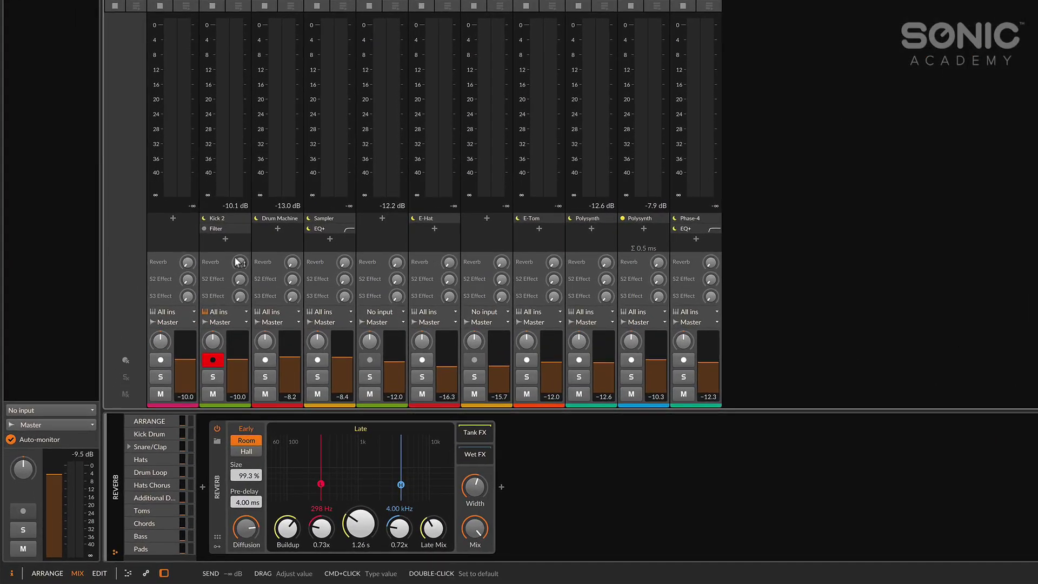
{"action": "double_click", "coordinate": [240, 262]}
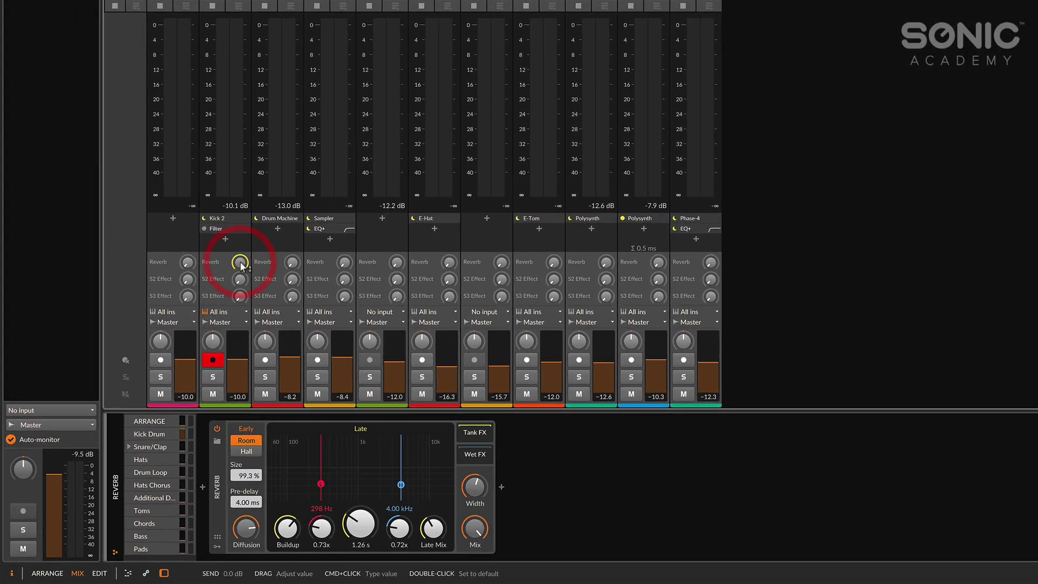
{"action": "key", "text": "space"}
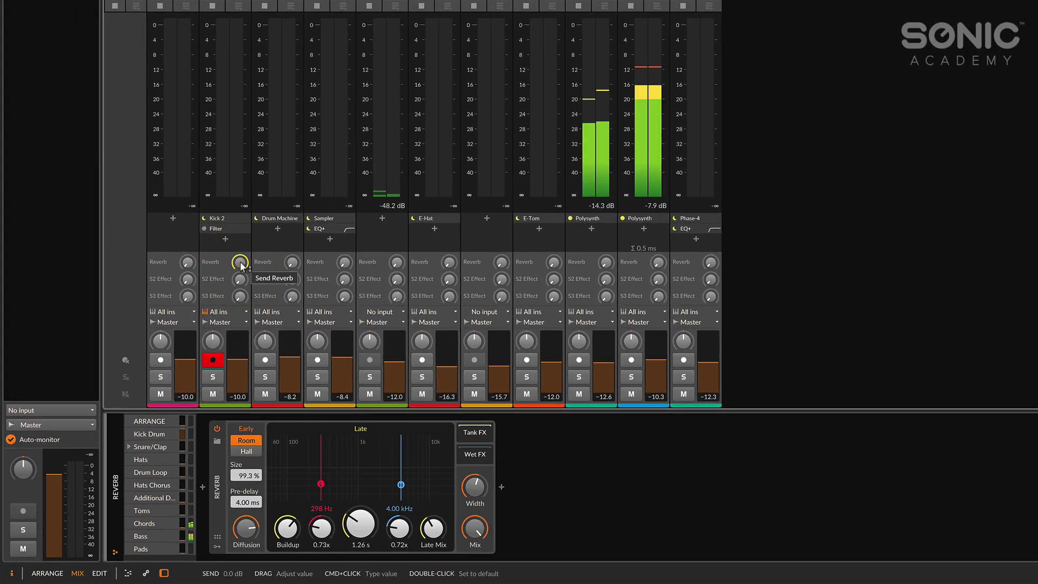
{"action": "left_click", "coordinate": [209, 377]}
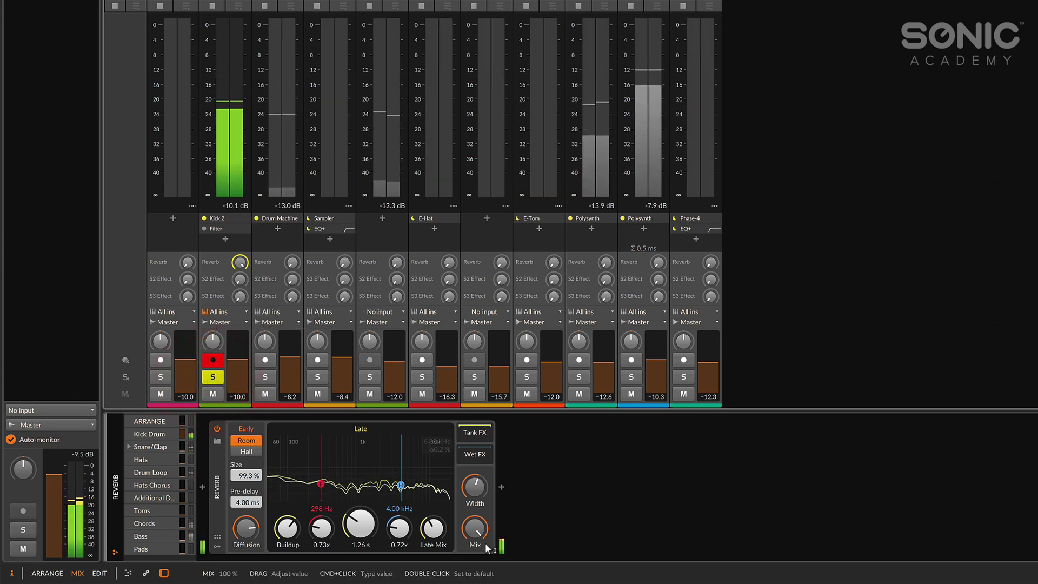
{"action": "mouse_move", "coordinate": [360, 524]}
{"action": "left_mouse_down"}
{"action": "mouse_move", "coordinate": [360, 502]}
{"action": "mouse_move", "coordinate": [366, 526]}
{"action": "left_mouse_up"}
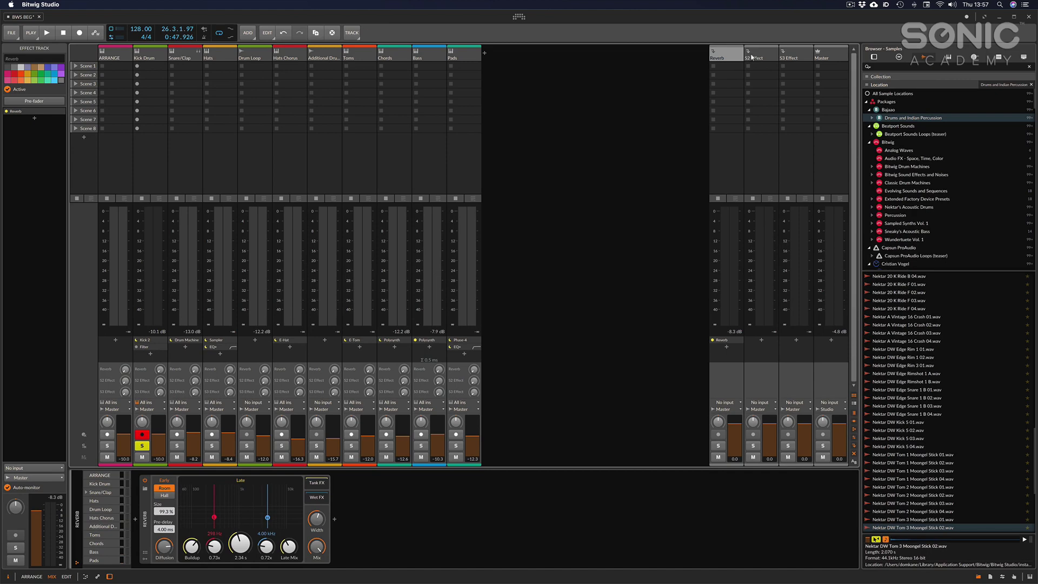
Insert a second Bitwig Reverb device on the S2 Effect track
{"action": "left_click", "coordinate": [753, 55]}
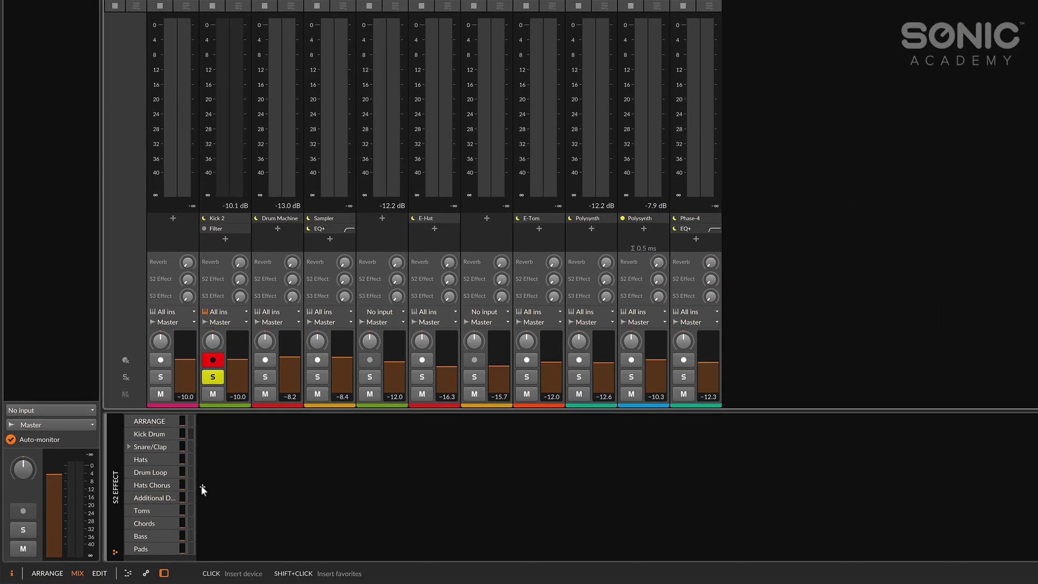
{"action": "left_click", "coordinate": [201, 485]}
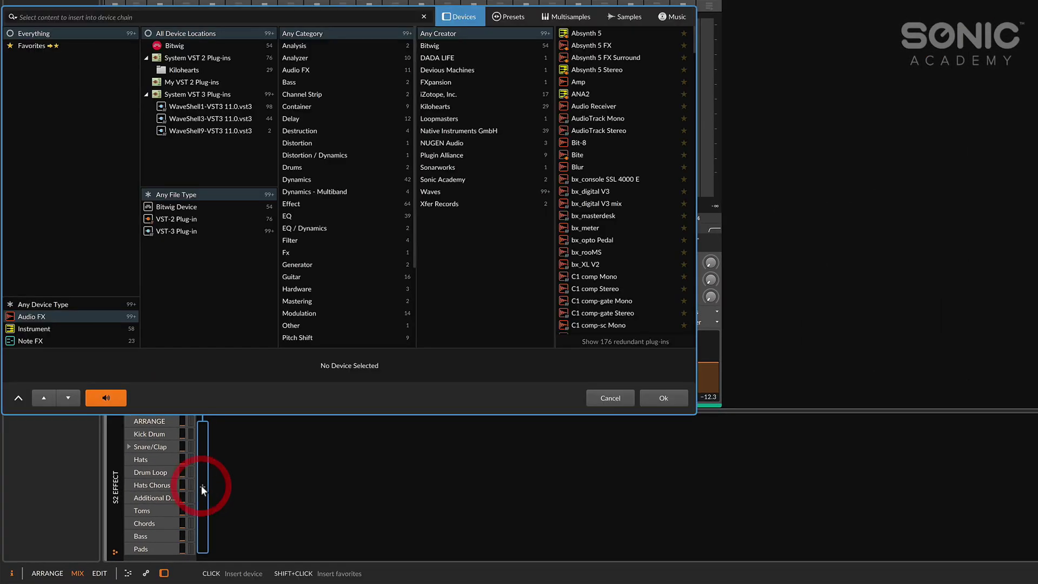
{"action": "type", "text": "rev"}
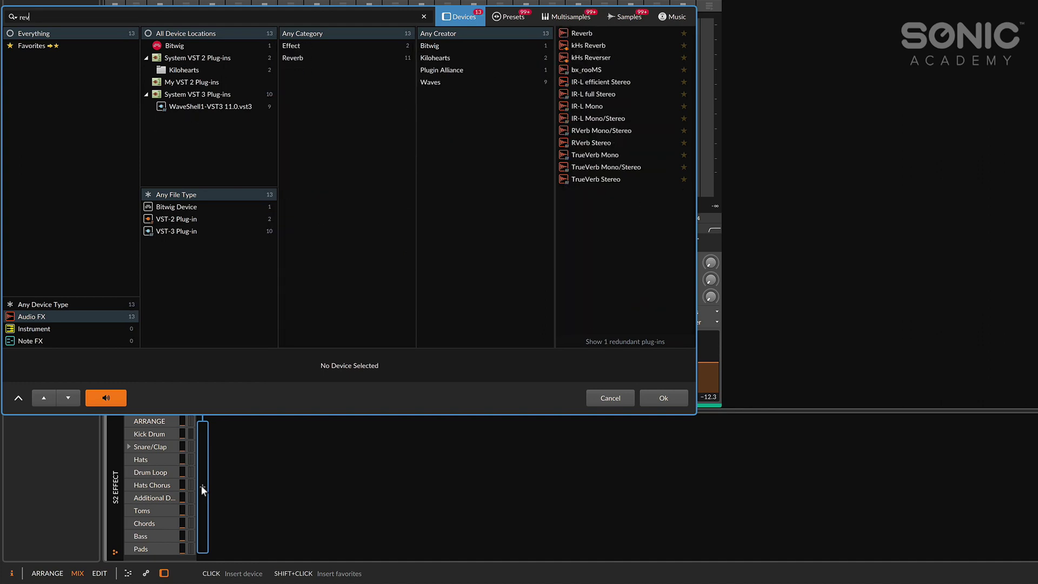
{"action": "double_click", "coordinate": [605, 33]}
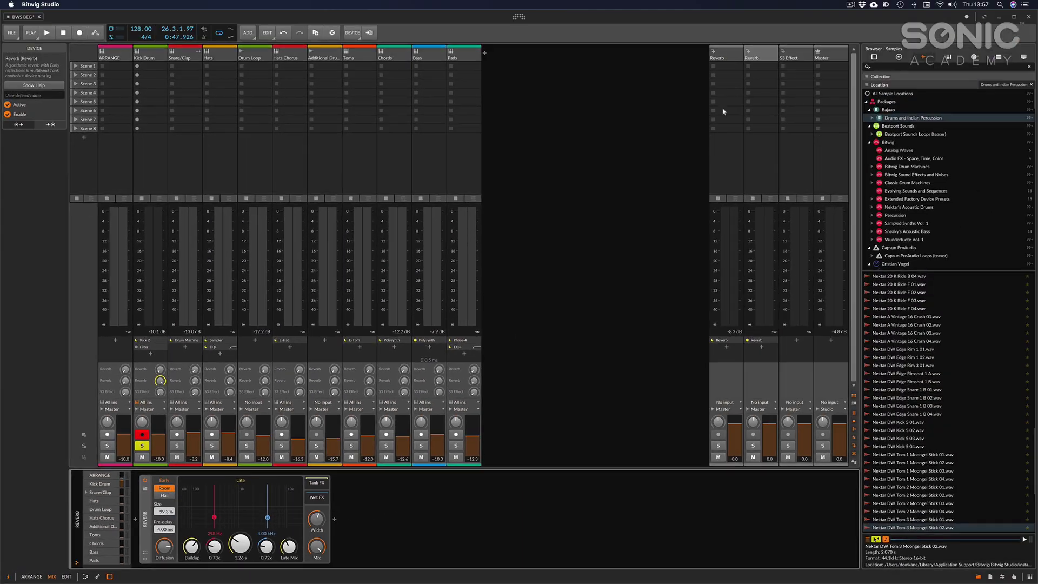
Rename the first Reverb effect track, the one with the 2.34 s reverb time, as Reverb LONG
{"action": "left_click", "coordinate": [723, 111]}
{"action": "double_click", "coordinate": [732, 56]}
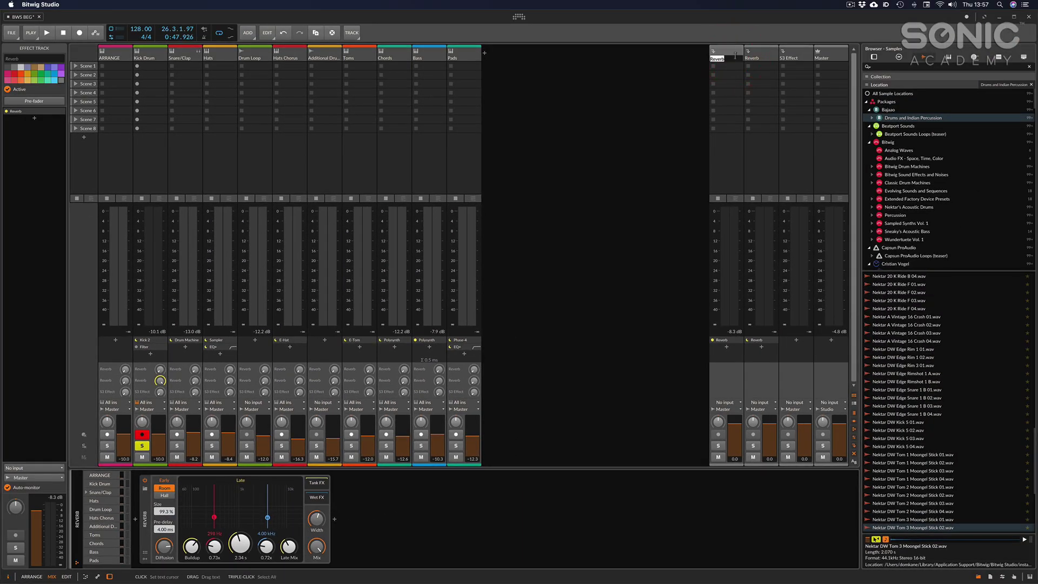
{"action": "left_click", "coordinate": [736, 59]}
{"action": "type", "text": "ONG"}
{"action": "key", "text": "Return"}
Rename the second Reverb effect track as Reverb SHORT
{"action": "left_click", "coordinate": [768, 59]}
{"action": "double_click", "coordinate": [768, 60]}
{"action": "left_click", "coordinate": [767, 60]}
{"action": "type", "text": "SHORT"}
{"action": "key", "text": "Return"}
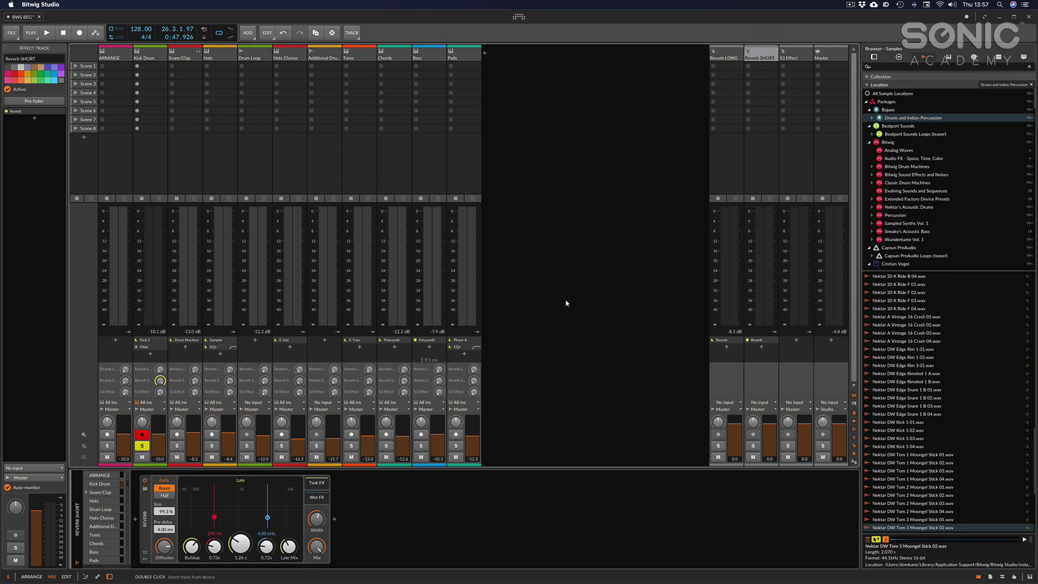
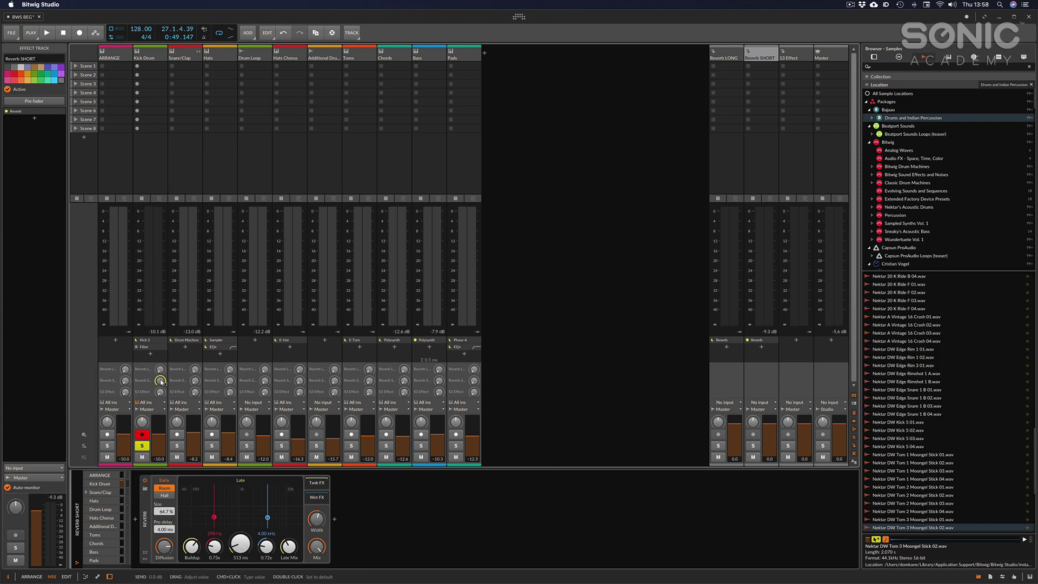
Unsolo the Kick Drum track and solo the Hats Chorus track instead
{"action": "left_click", "coordinate": [142, 446]}
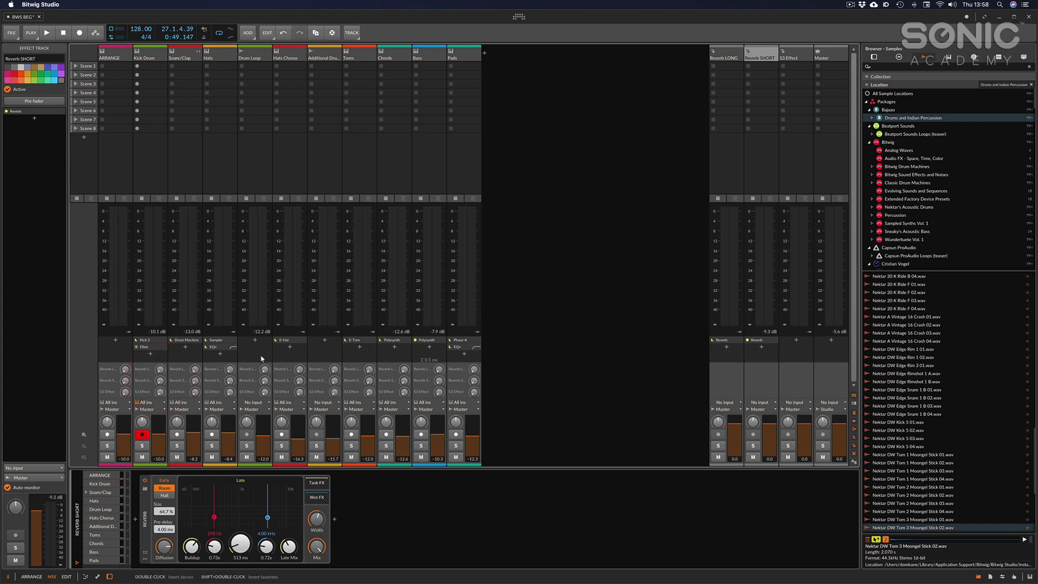
{"action": "left_click", "coordinate": [282, 445]}
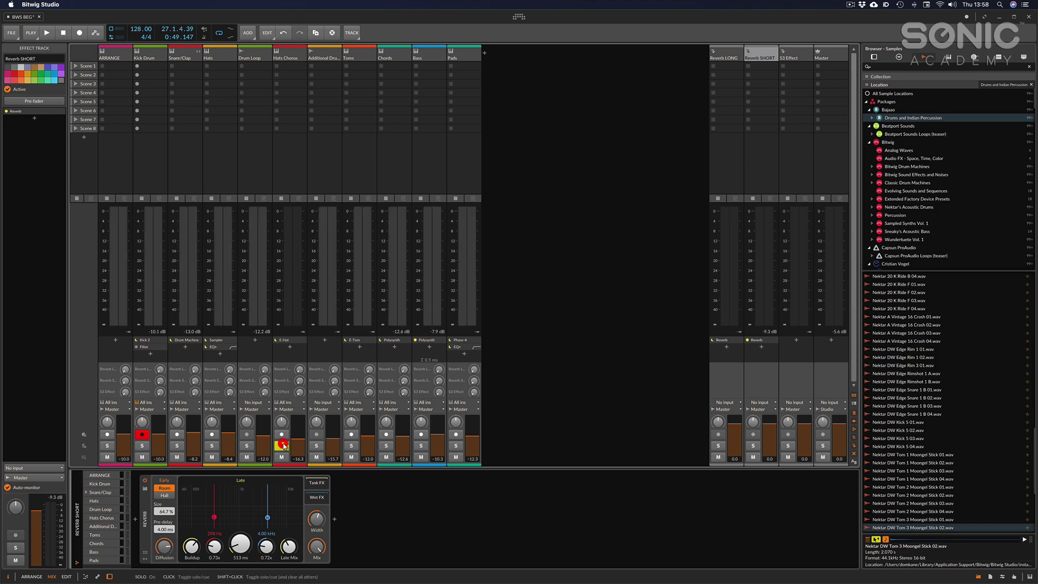
Solo the Hats track alongside Hats Chorus and make Hats the selected track in the mixer
{"action": "left_click", "coordinate": [211, 446]}
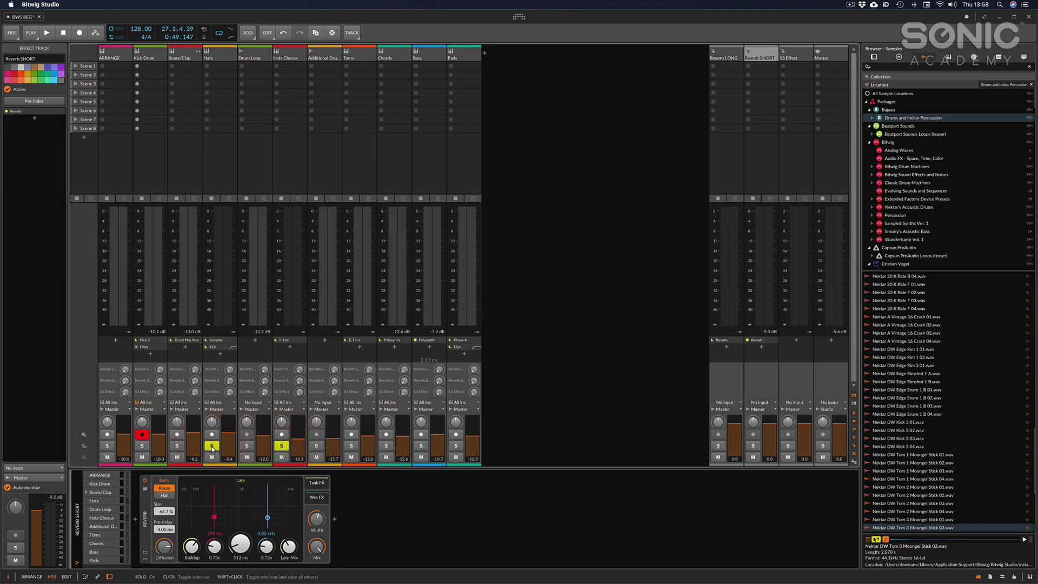
{"action": "left_click", "coordinate": [221, 55]}
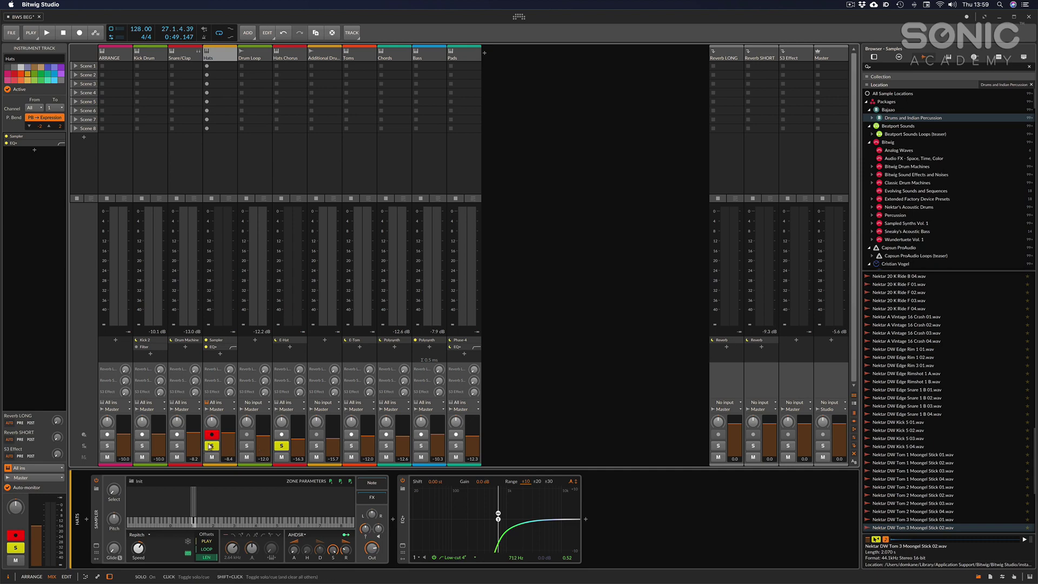
{"action": "key", "text": "alt+1"}
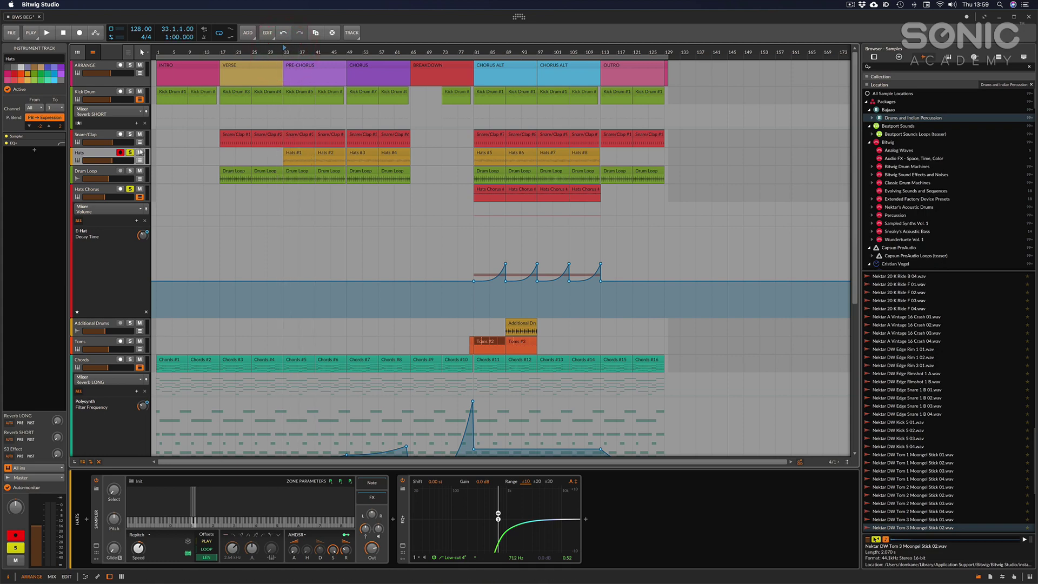
{"action": "key", "text": "alt+2"}
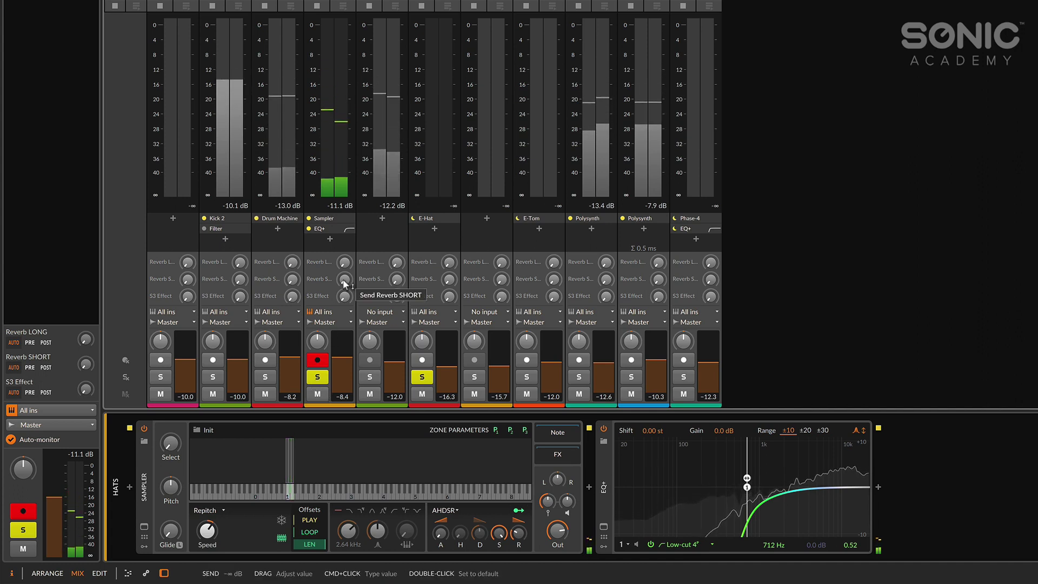
Set the Hats track's Reverb SHORT send to about -8.2 dB and raise the Reverb SHORT send on Hats Chorus
{"action": "mouse_move", "coordinate": [344, 283]}
{"action": "left_mouse_down"}
{"action": "mouse_move", "coordinate": [344, 248]}
{"action": "mouse_move", "coordinate": [344, 279]}
{"action": "left_mouse_up"}
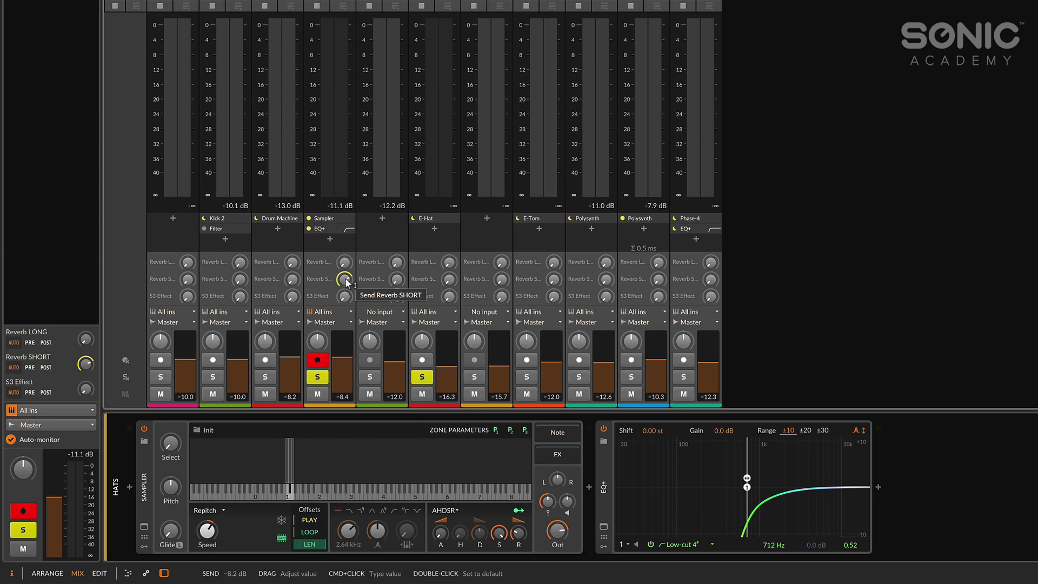
{"action": "left_click_drag", "start_coordinate": [346, 281], "coordinate": [346, 279]}
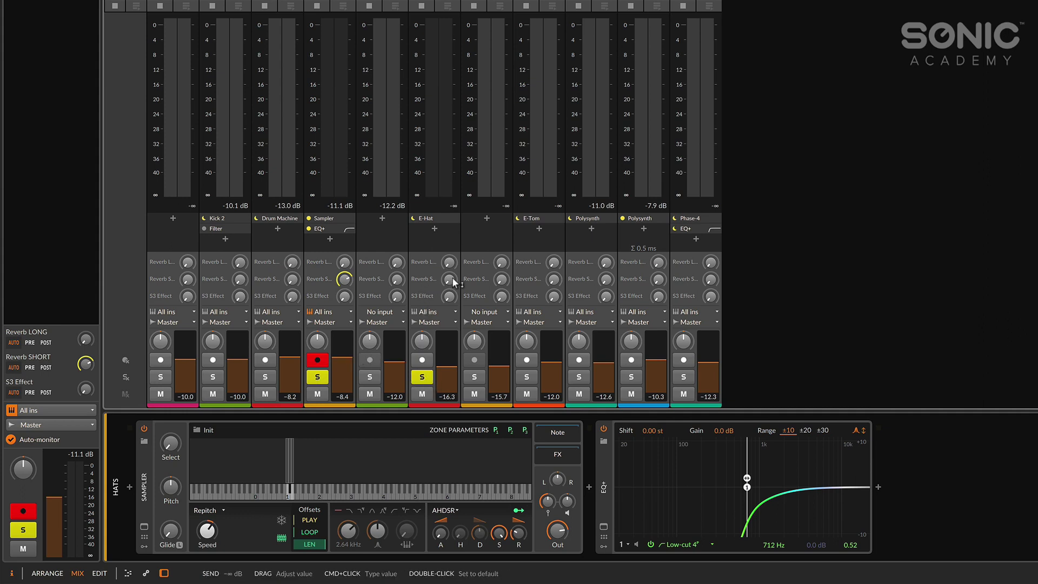
{"action": "left_click_drag", "start_coordinate": [452, 276], "coordinate": [452, 252]}
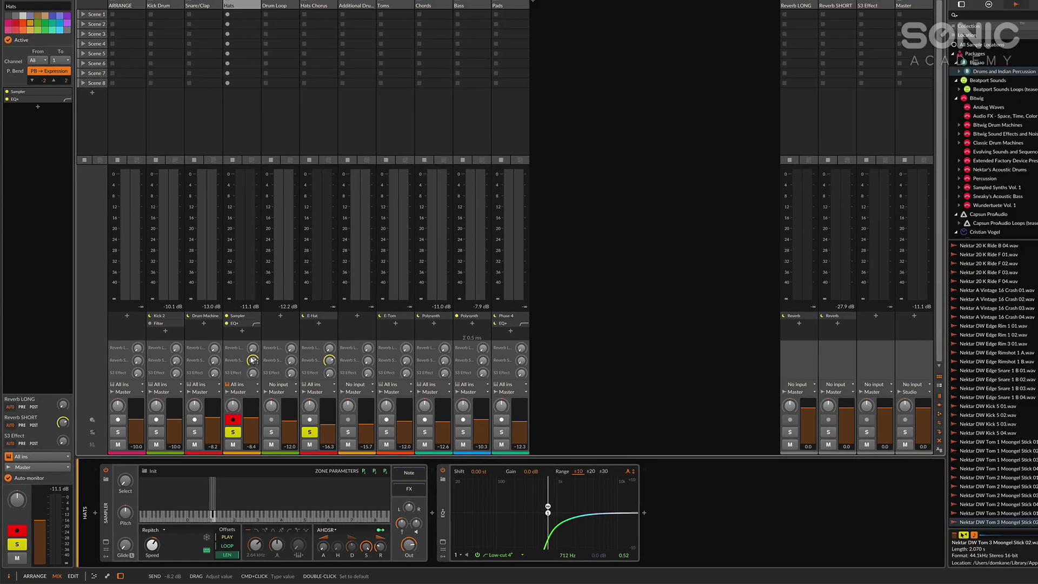
Unsolo the Hats and Hats Chorus tracks and audition the arrangement from bar 81
{"action": "key", "text": "alt+1"}
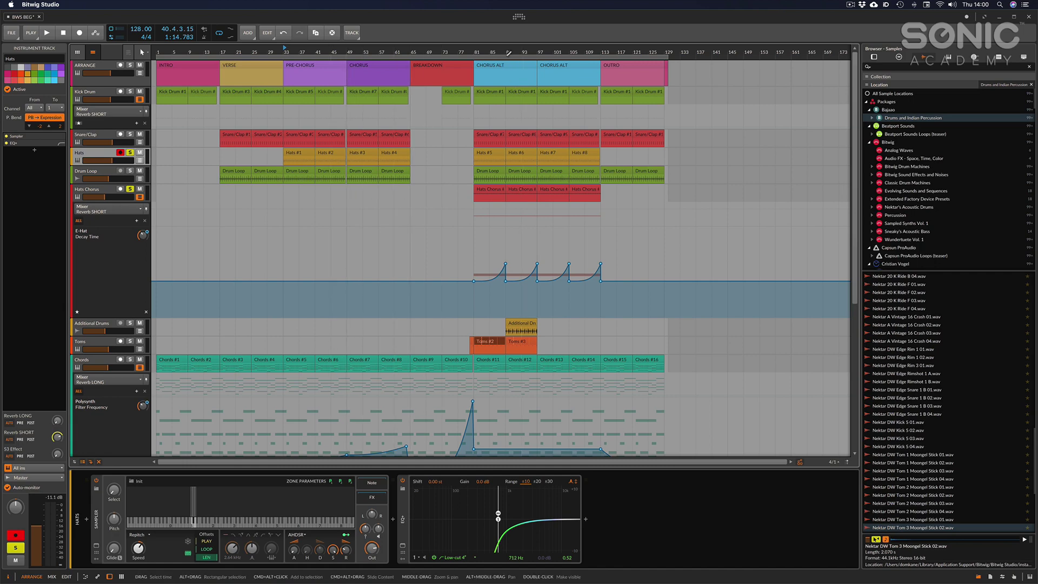
{"action": "left_click", "coordinate": [129, 152]}
{"action": "key", "text": "space"}
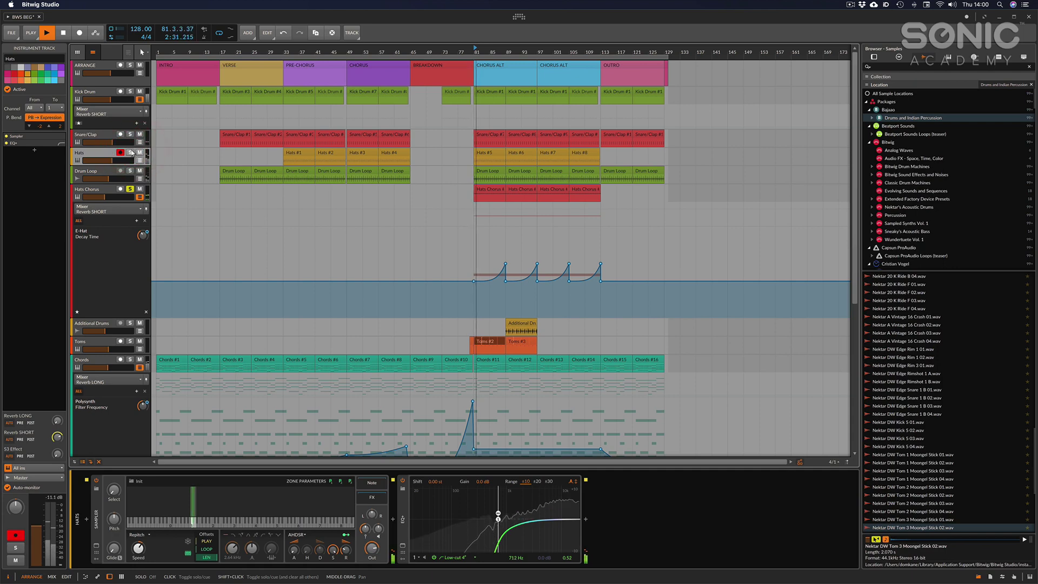
{"action": "key", "text": "space"}
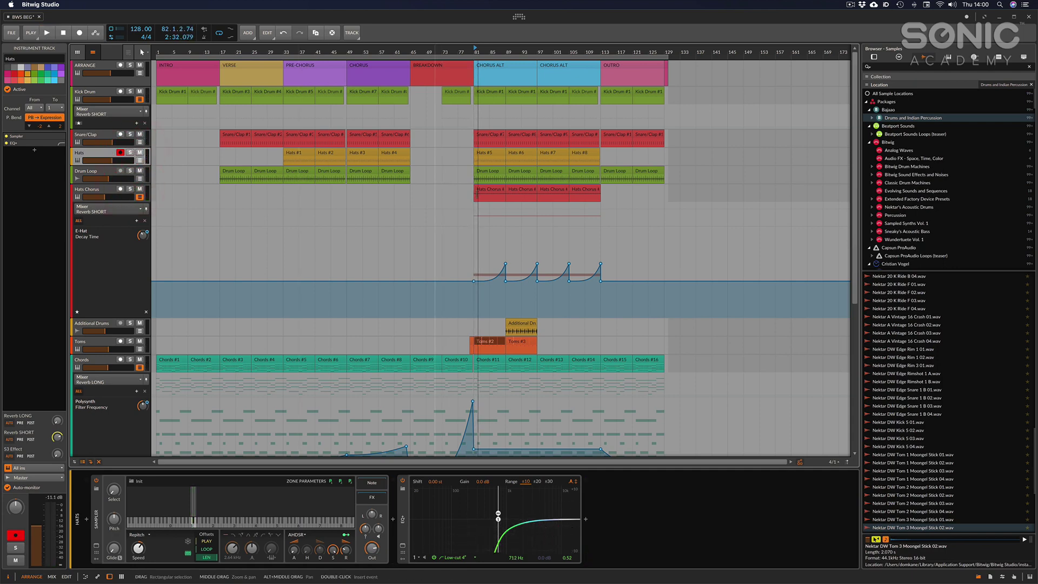
Solo the Chords track in the arrangement and play it from its clip at bar 57
{"action": "key", "text": "alt+2"}
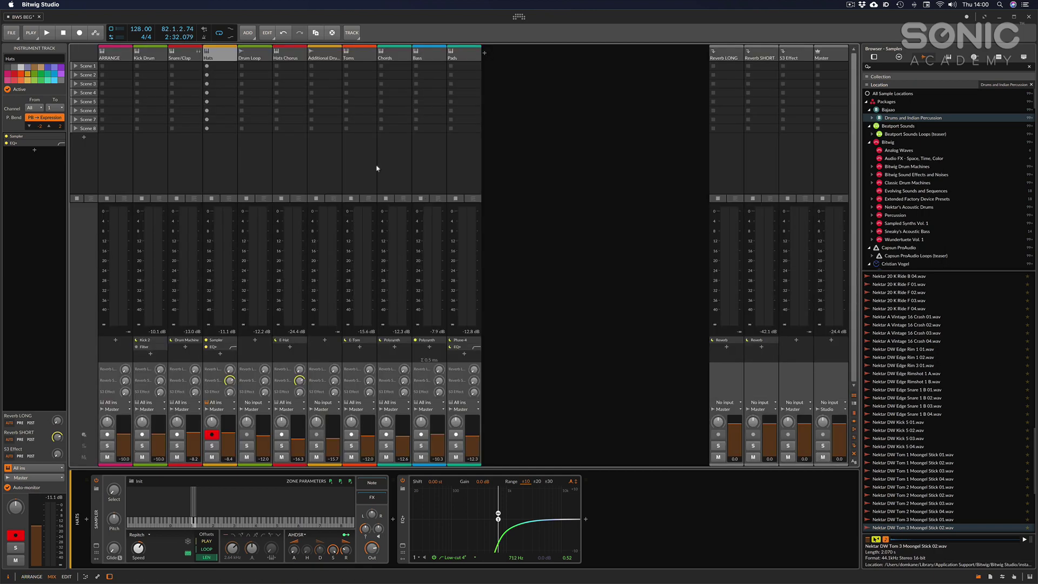
{"action": "key", "text": "alt+1"}
{"action": "scroll", "coordinate": [450, 347], "scroll_direction": "down", "scroll_amount": 5}
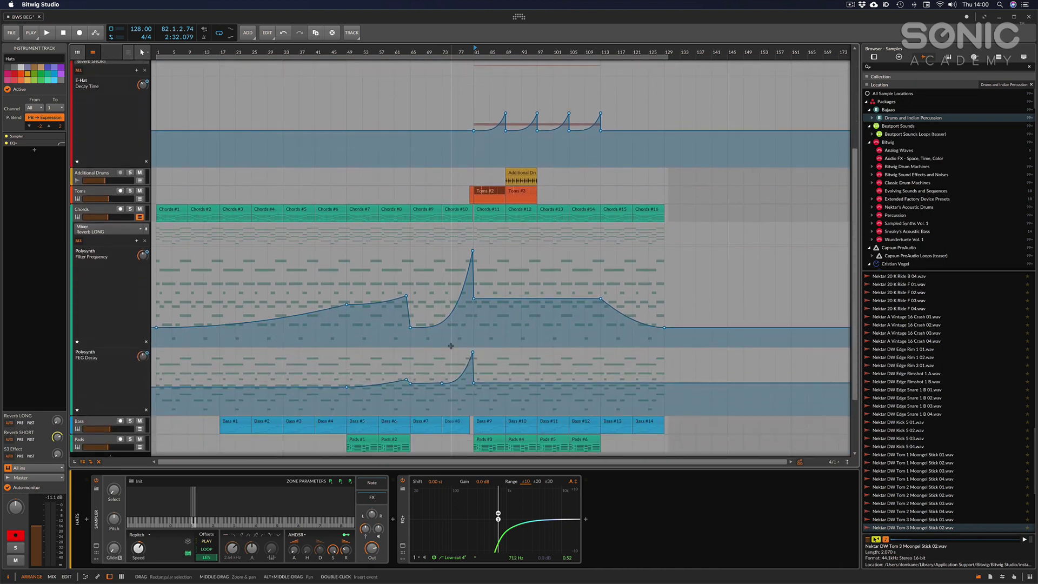
{"action": "scroll", "coordinate": [465, 352], "scroll_direction": "down", "scroll_amount": 3}
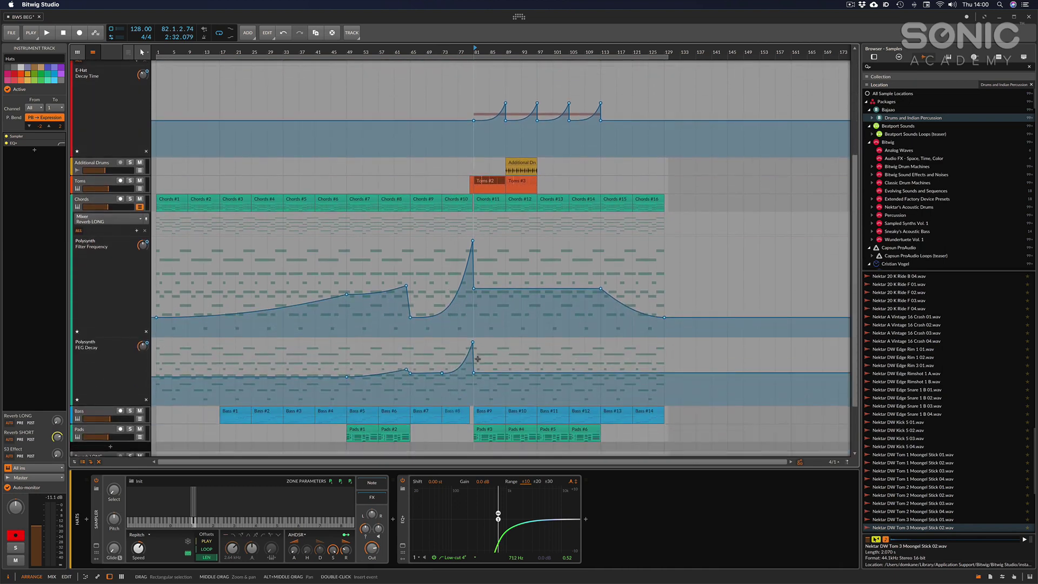
{"action": "scroll", "coordinate": [477, 359], "scroll_direction": "down", "scroll_amount": 3}
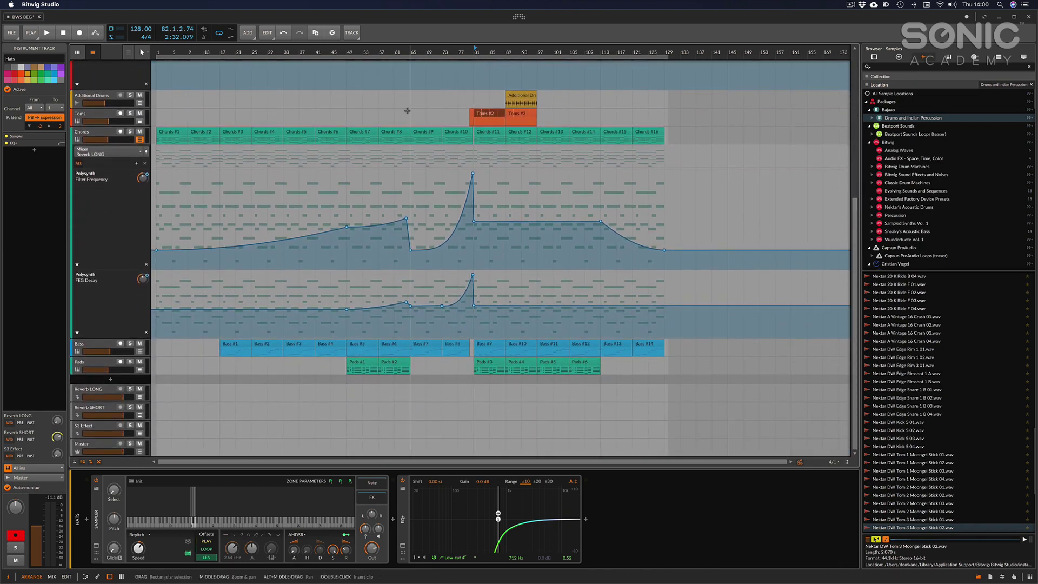
{"action": "left_click", "coordinate": [396, 132]}
{"action": "left_click", "coordinate": [130, 132]}
{"action": "key", "text": "space"}
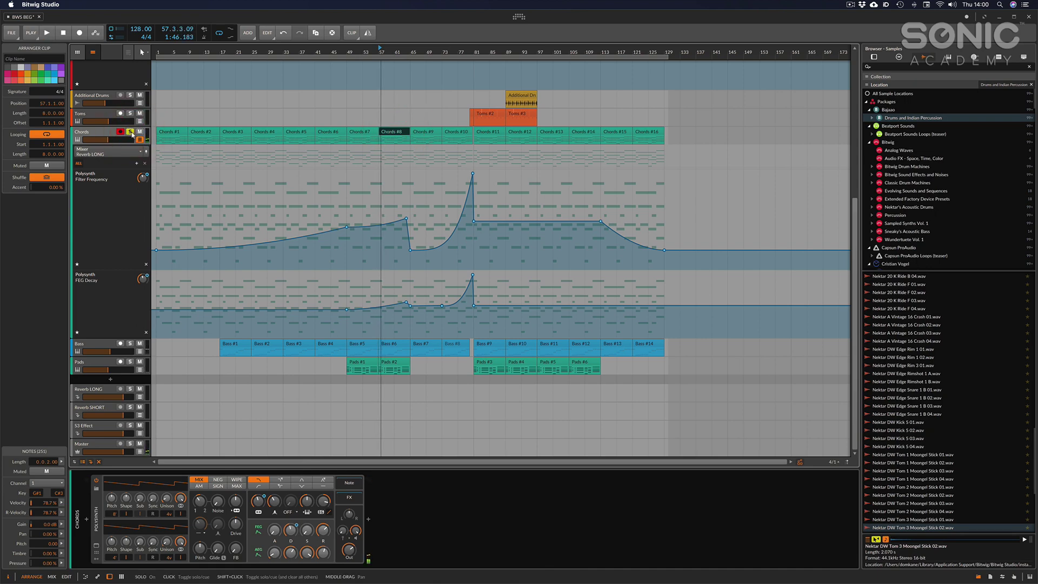
Audition the soloed chords from the clip at bar 25 and select the Chords track
{"action": "left_click", "coordinate": [263, 132]}
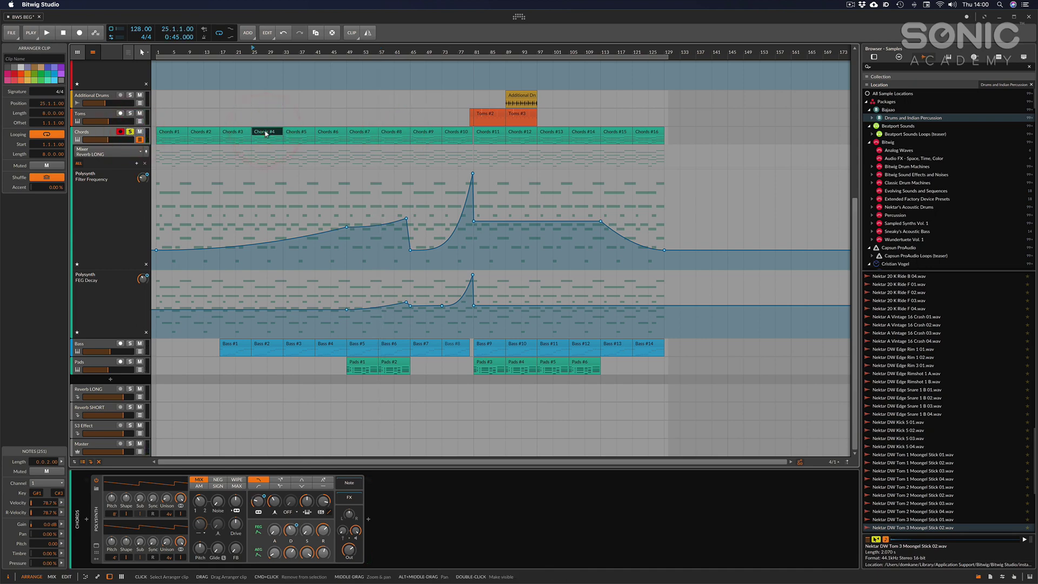
{"action": "key", "text": "space"}
{"action": "left_click", "coordinate": [94, 136]}
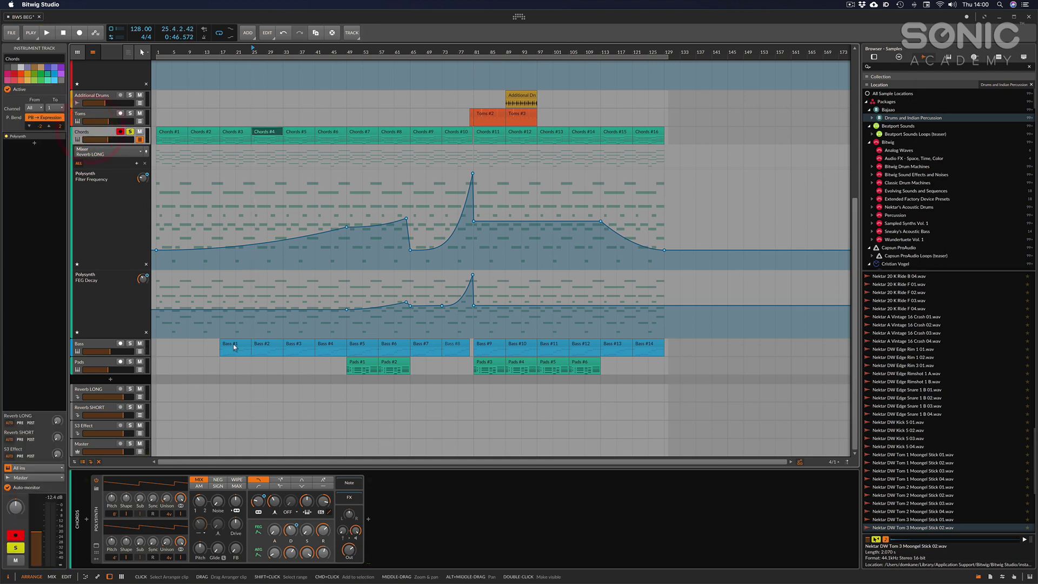
Set the Chords track's Reverb LONG send to about -8 dB in the mixer
{"action": "key", "text": "alt+2"}
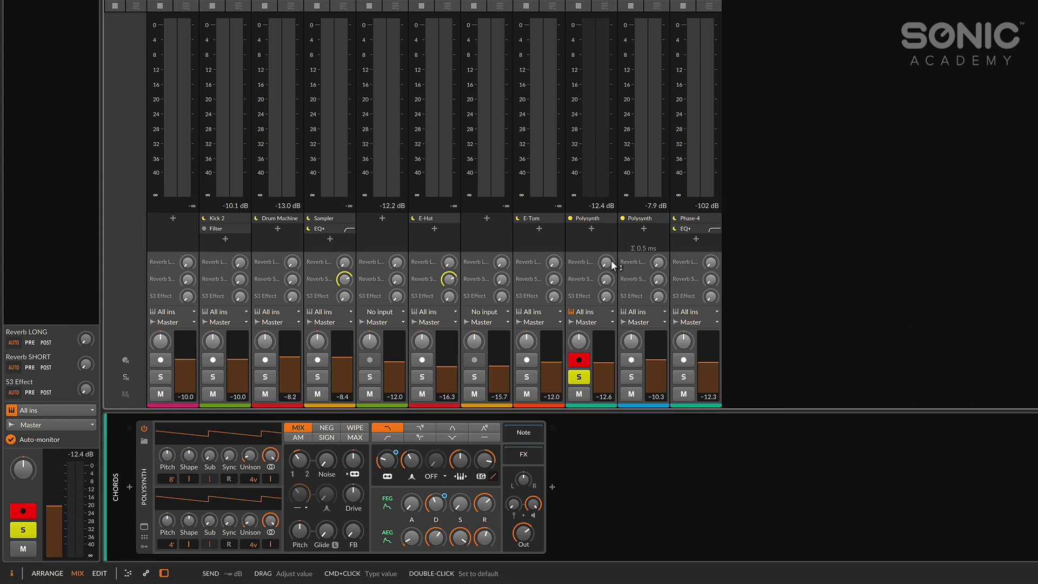
{"action": "left_click_drag", "start_coordinate": [609, 262], "coordinate": [608, 230]}
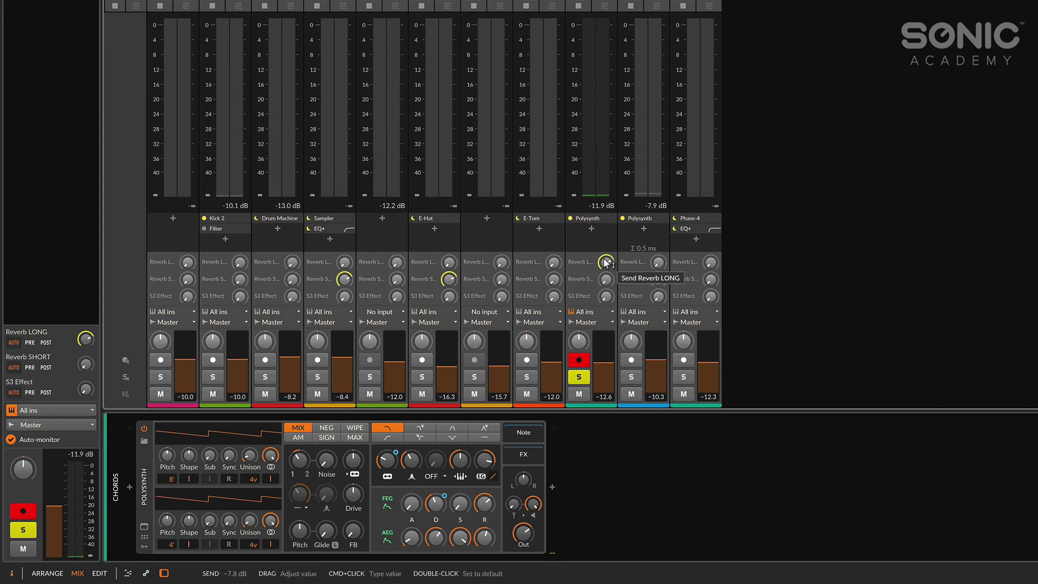
{"action": "left_click_drag", "start_coordinate": [606, 262], "coordinate": [606, 262]}
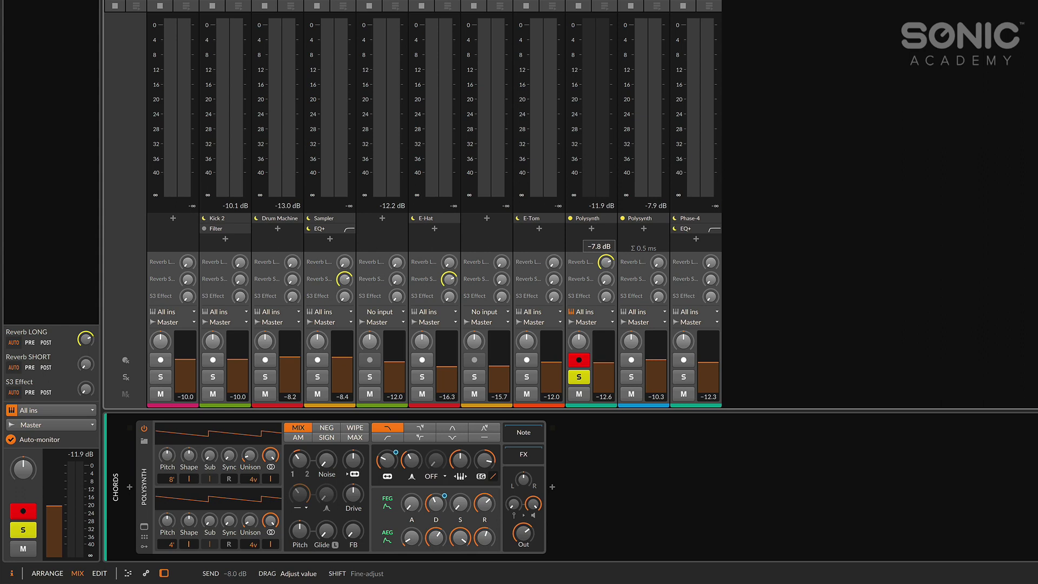
{"action": "left_click_drag", "start_coordinate": [605, 262], "coordinate": [605, 263]}
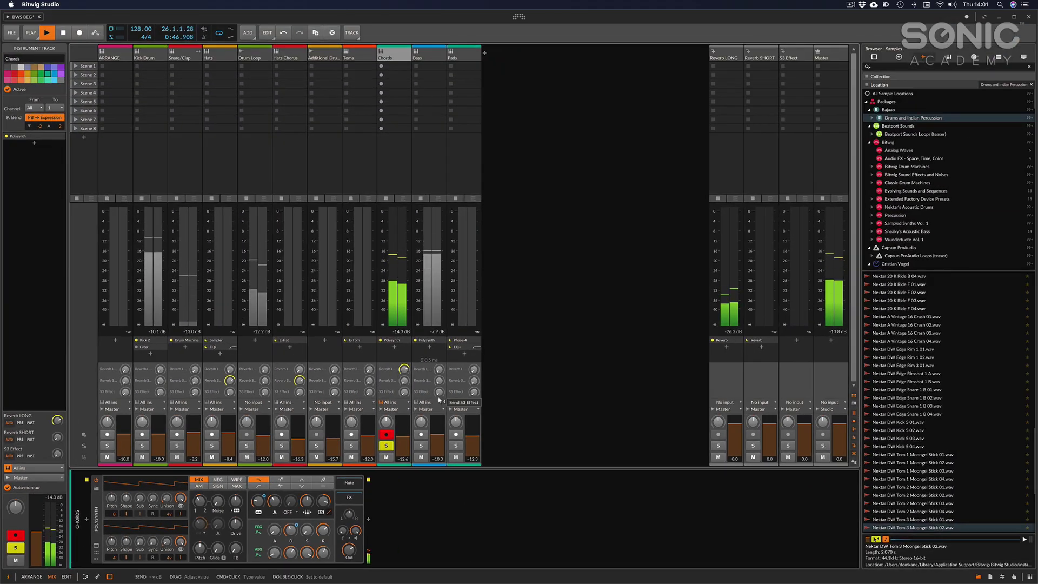
Unsolo the Chords track in the mixer, leaving no track soloed
{"action": "left_click", "coordinate": [422, 446]}
{"action": "left_click", "coordinate": [456, 445]}
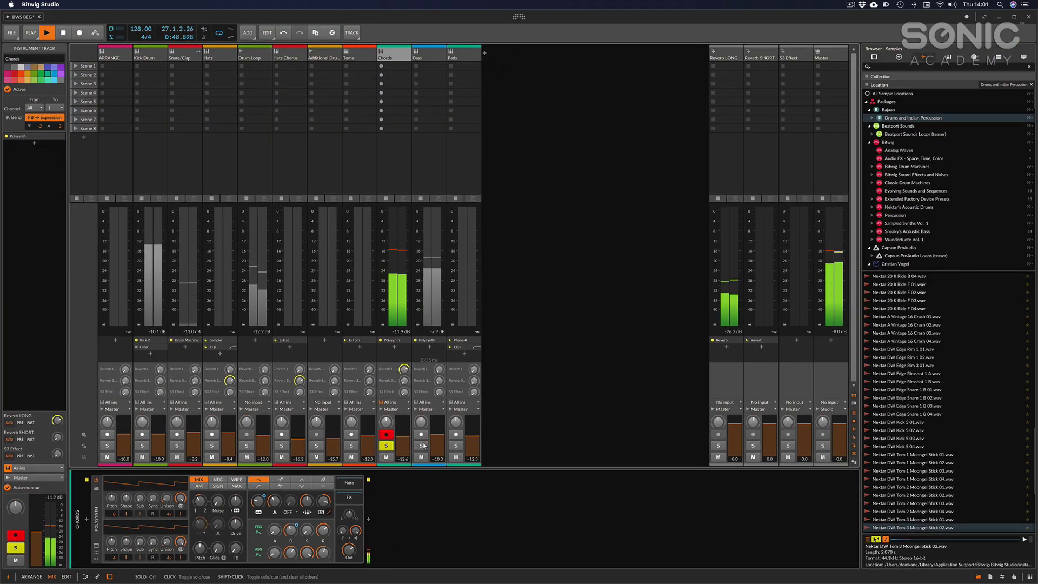
{"action": "left_click", "coordinate": [456, 446]}
{"action": "left_click", "coordinate": [386, 446]}
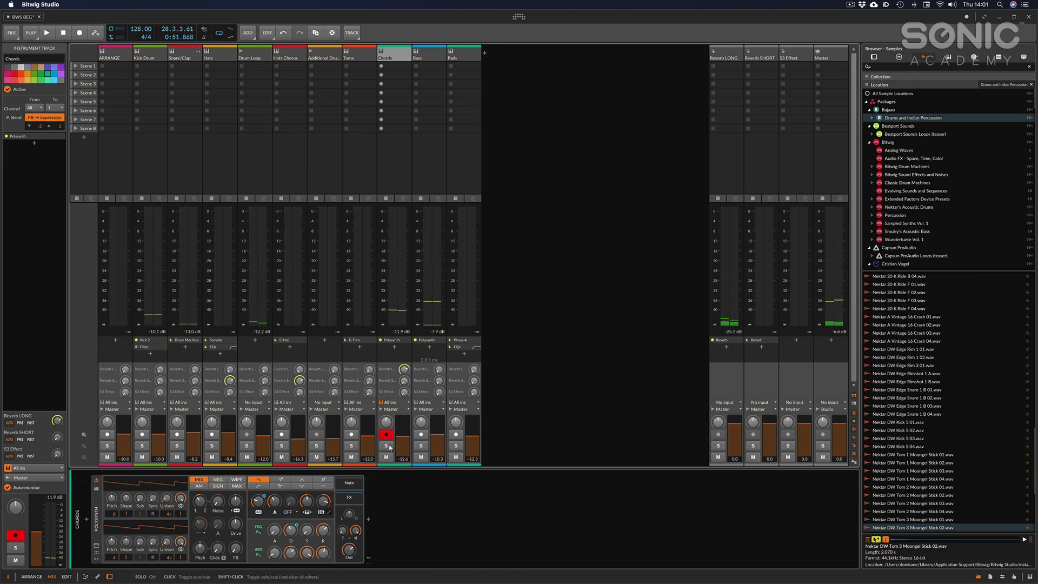
{"action": "key", "text": "space"}
Play the full mix in the arrangement from bar 41 to hear the reverb sends in context
{"action": "key", "text": "alt+1"}
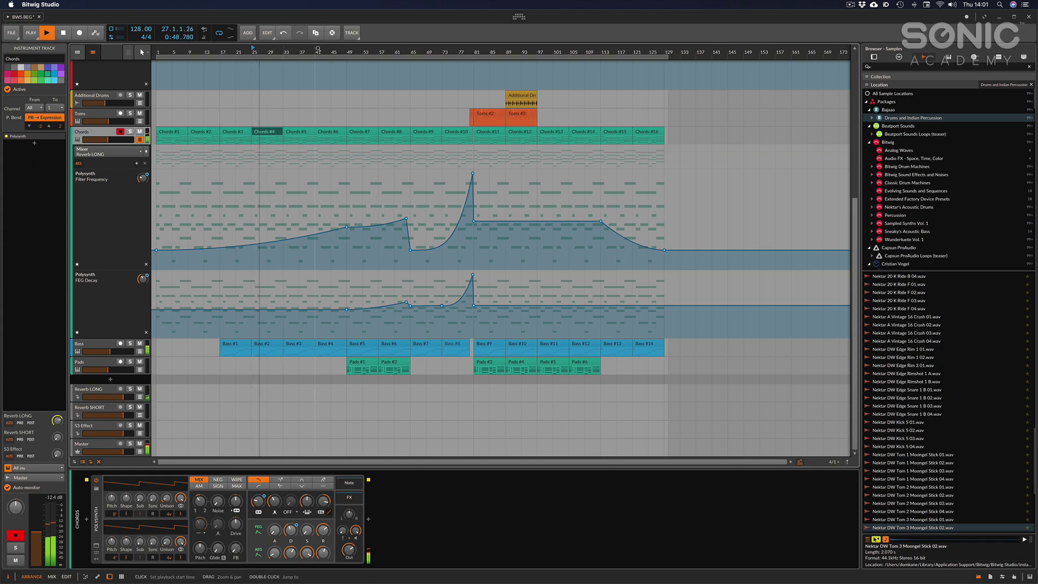
{"action": "key", "text": "space"}
{"action": "left_click", "coordinate": [318, 50]}
{"action": "key", "text": "space"}
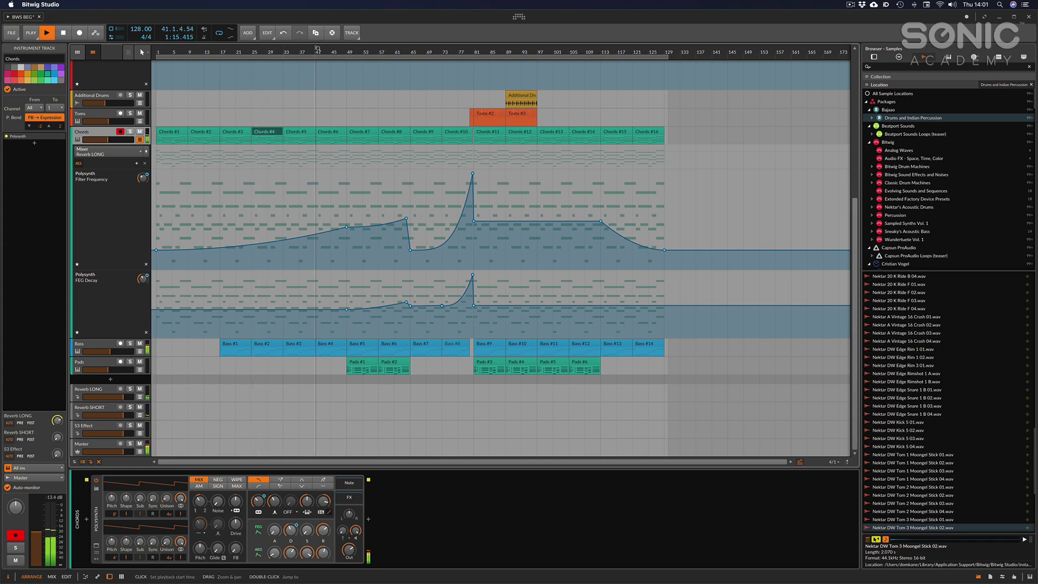
{"action": "scroll", "coordinate": [349, 175], "scroll_direction": "up", "scroll_amount": 5}
{"action": "scroll", "coordinate": [350, 174], "scroll_direction": "up", "scroll_amount": 3}
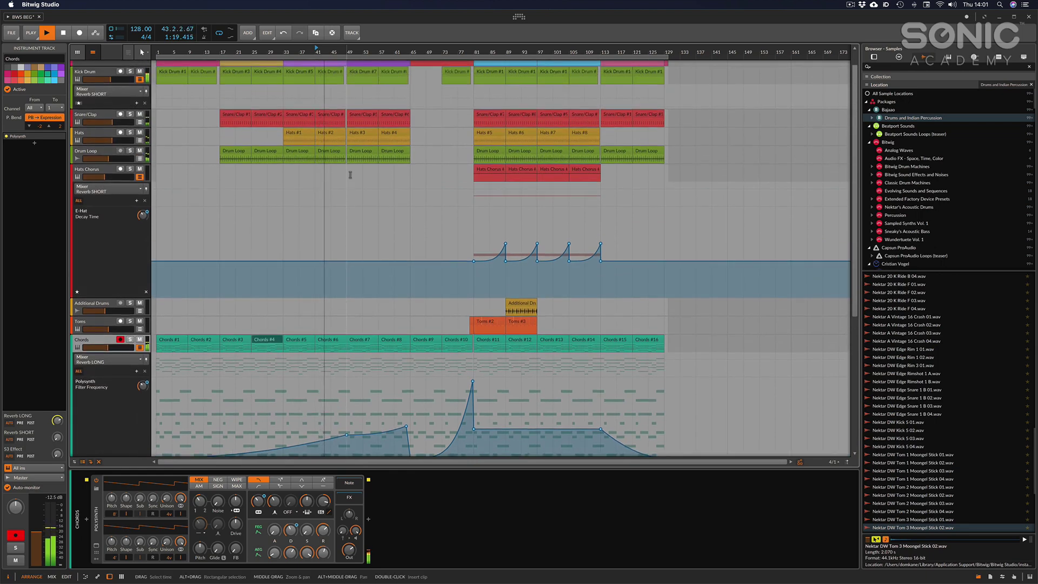
{"action": "key", "text": "space"}
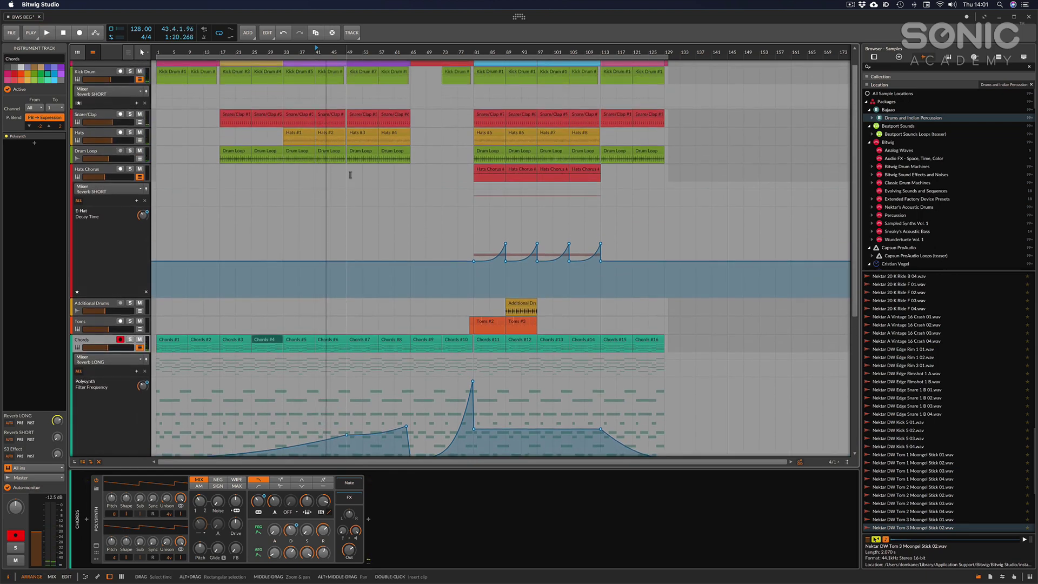
Save the project and select the Reverb LONG effect track, ending in the arrangement view
{"action": "key", "text": "super+s"}
{"action": "key", "text": "alt+2"}
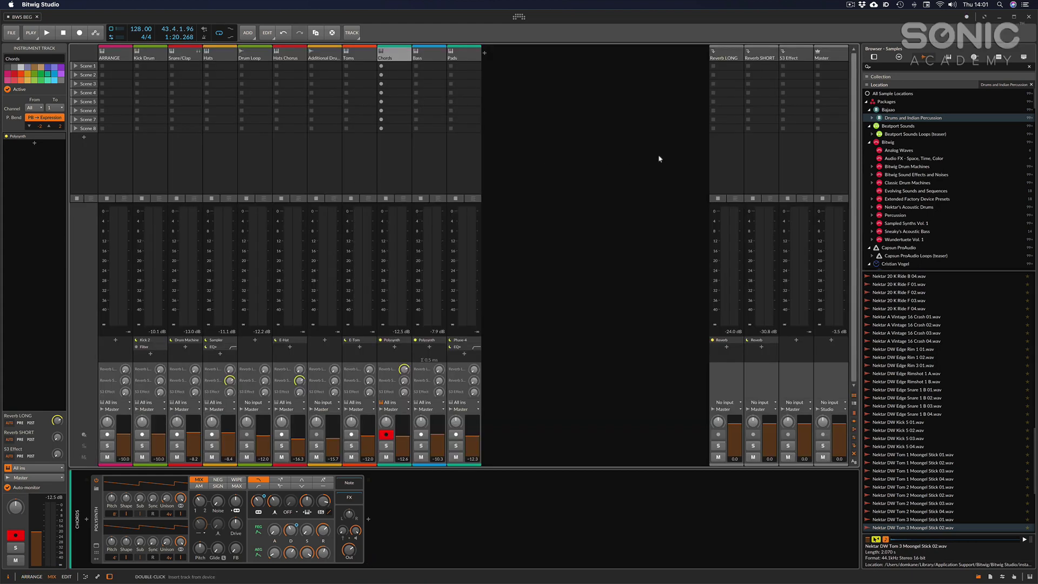
{"action": "left_click", "coordinate": [722, 58]}
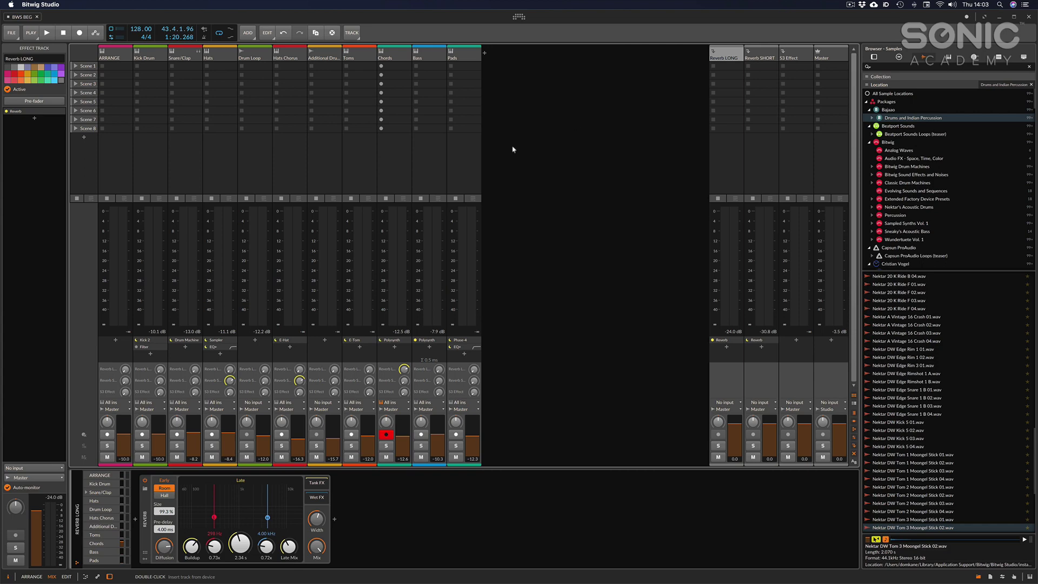
{"action": "key", "text": "alt+1"}
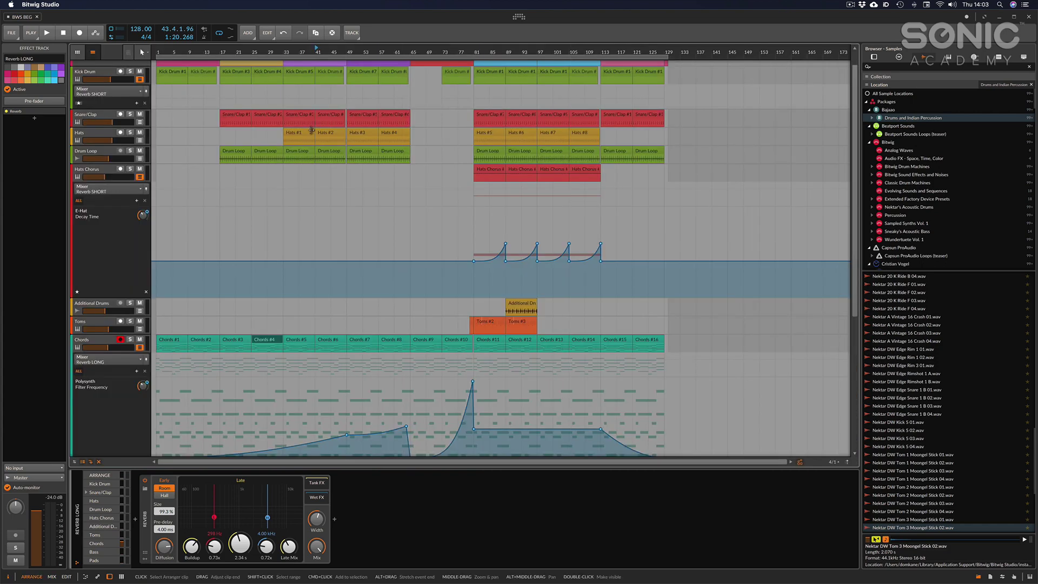
{"action": "scroll", "coordinate": [312, 129], "scroll_direction": "up", "scroll_amount": 1}
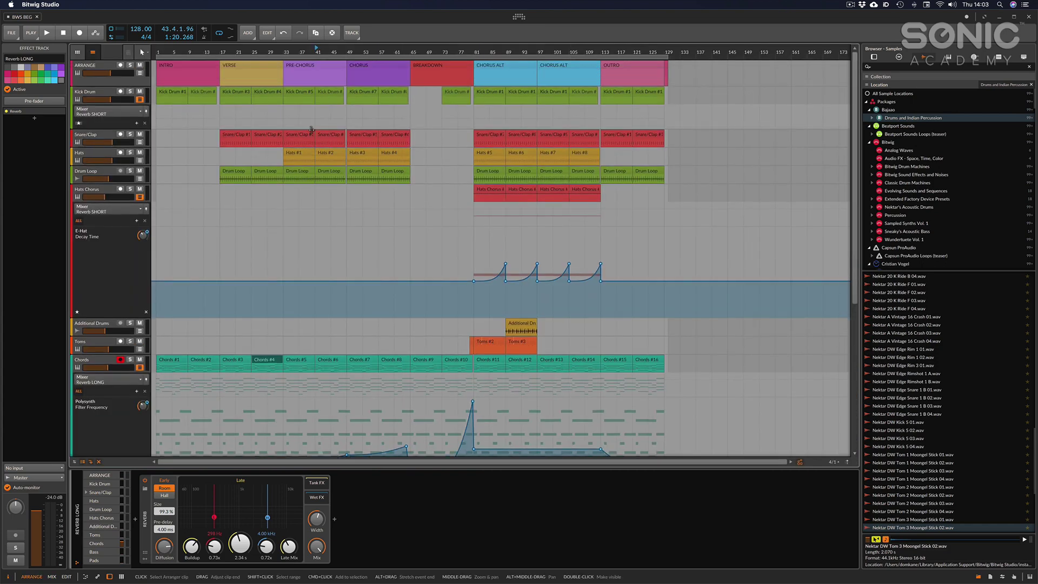